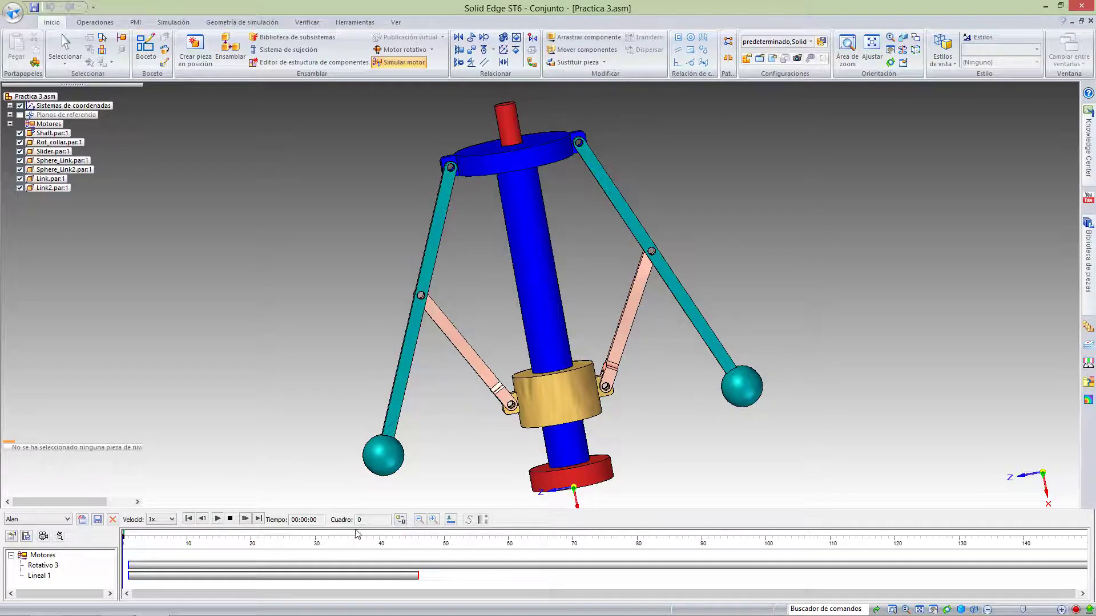
- Play the motor simulation of the governor assembly from frame 0 and stop it
{"action": "left_click", "coordinate": [218, 519]}
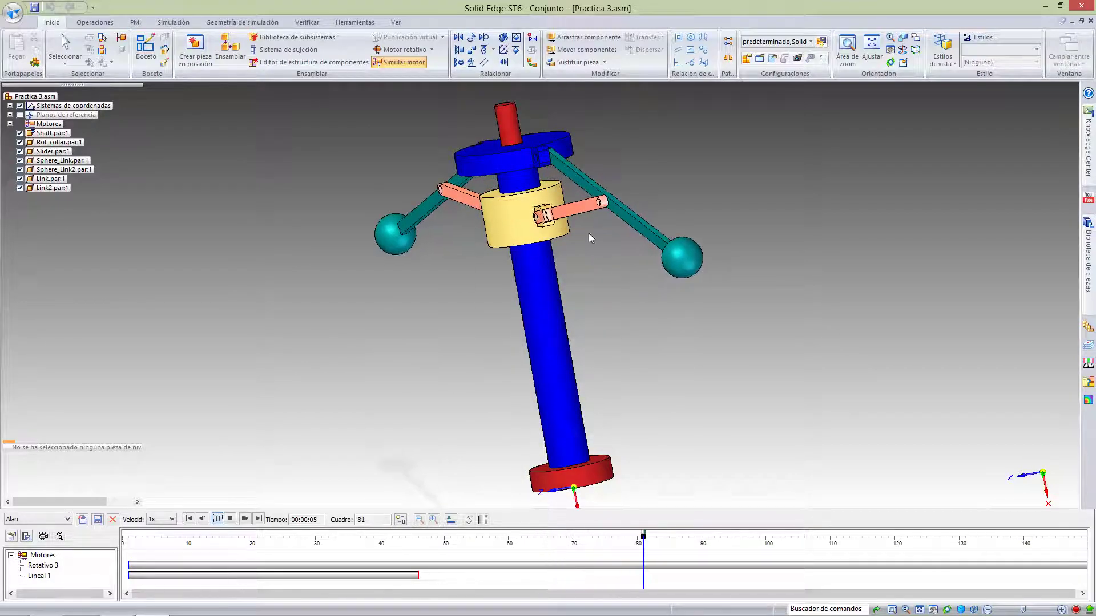
{"action": "left_click", "coordinate": [230, 519]}
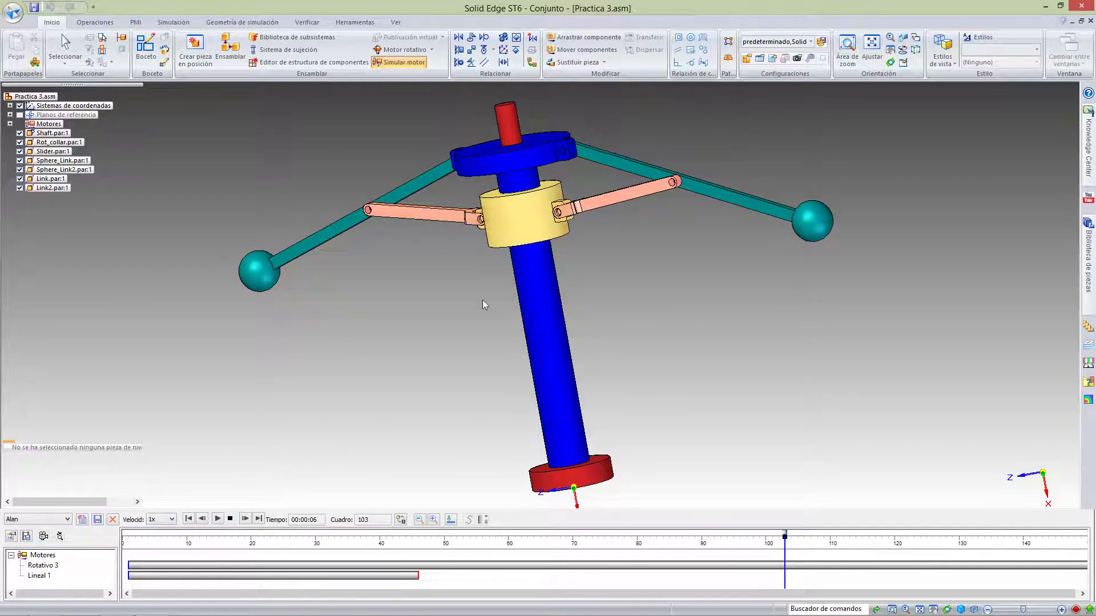
- Close the Practica 3 assembly with its animation editor and create a new ISO assembly
{"action": "left_click", "coordinate": [1091, 20]}
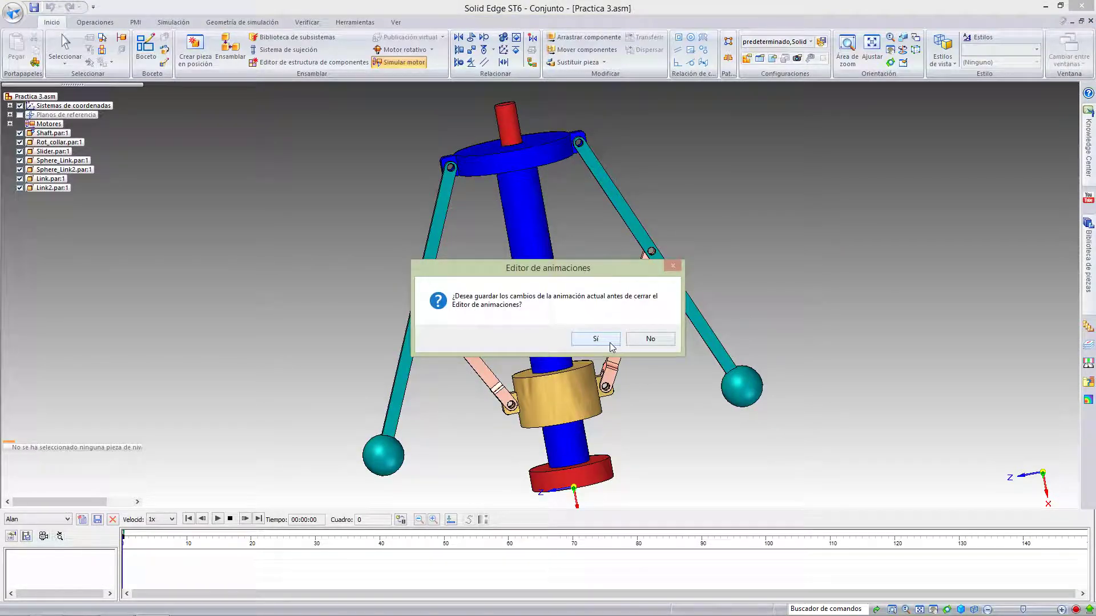
{"action": "left_click", "coordinate": [615, 347]}
{"action": "left_click", "coordinate": [571, 356]}
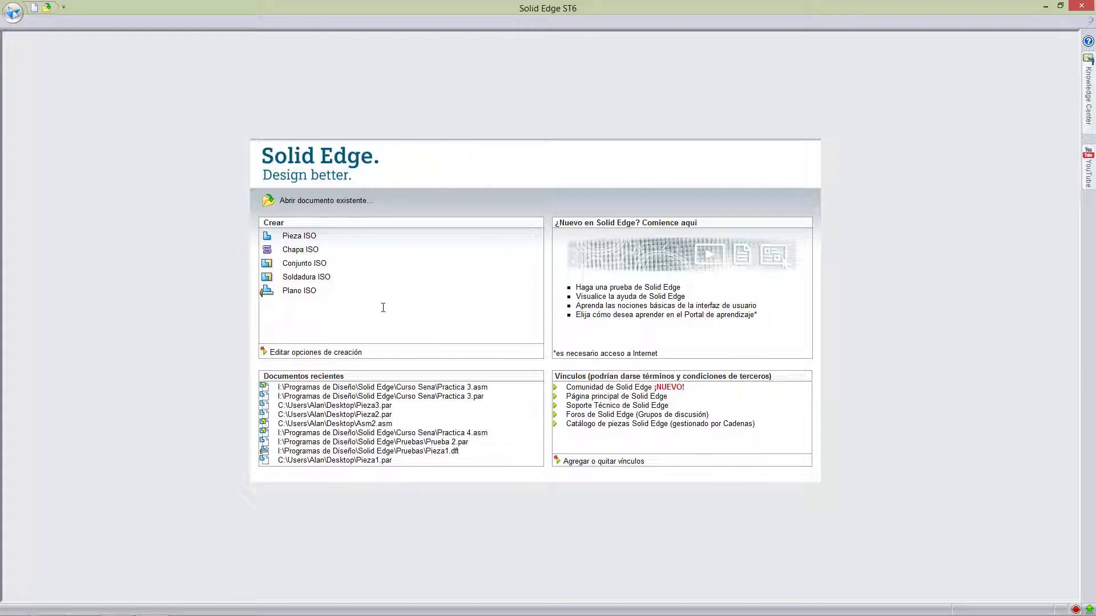
{"action": "left_click", "coordinate": [306, 264]}
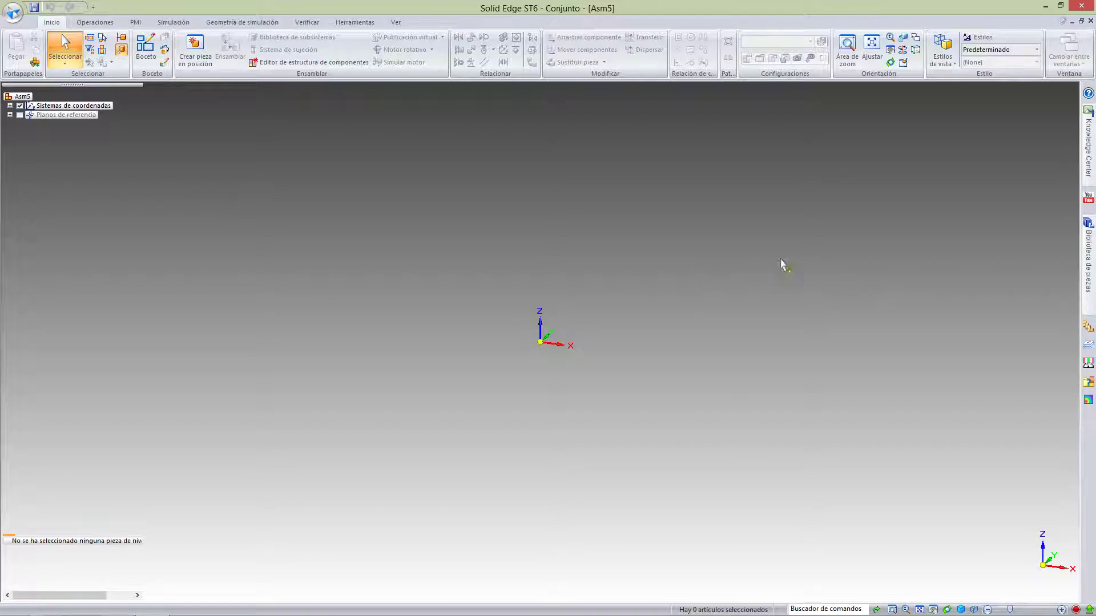
- Browse the parts library to the Actividad 1 folder on the desktop
{"action": "mouse_move", "coordinate": [1089, 274]}
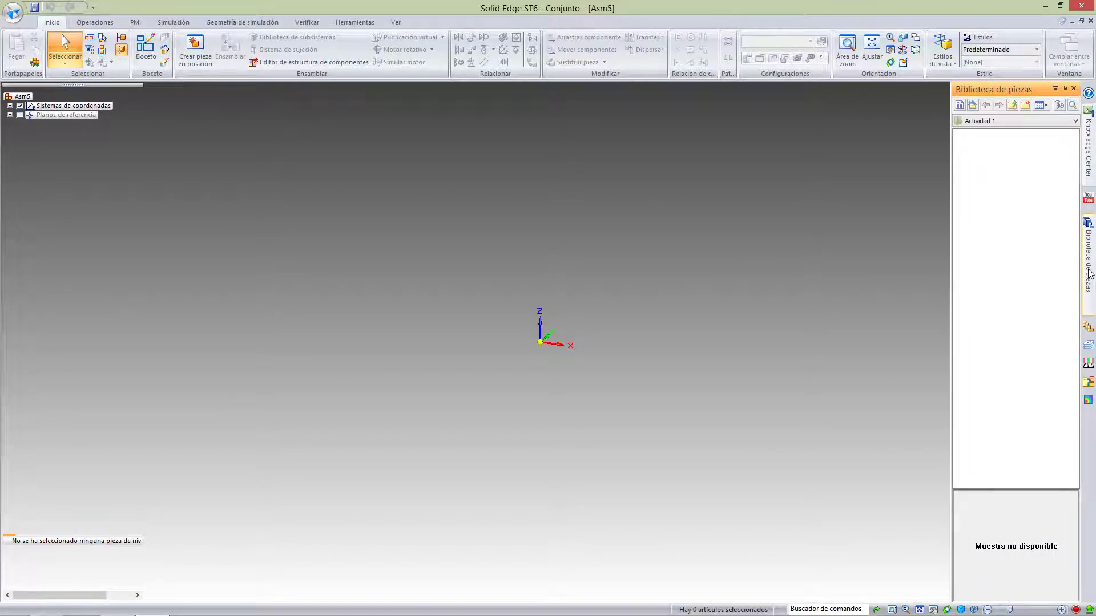
{"action": "left_click", "coordinate": [1003, 122]}
{"action": "left_click", "coordinate": [1003, 135]}
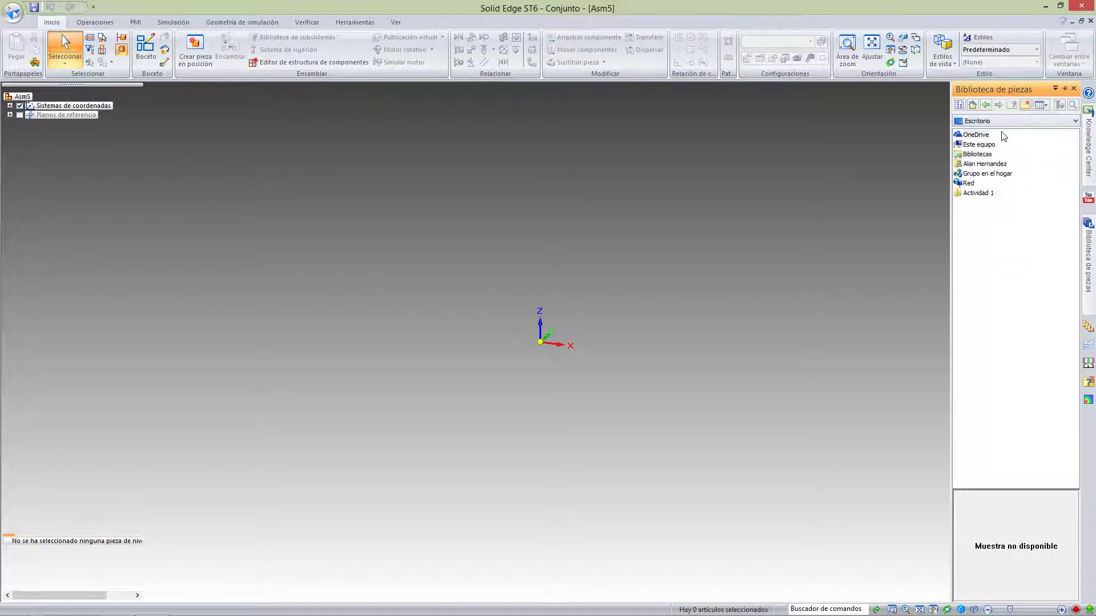
{"action": "double_click", "coordinate": [978, 193]}
- Preview the part files in the Actividad 1 folder, from Link.par through Sphere_Link2.par
{"action": "left_click", "coordinate": [977, 154]}
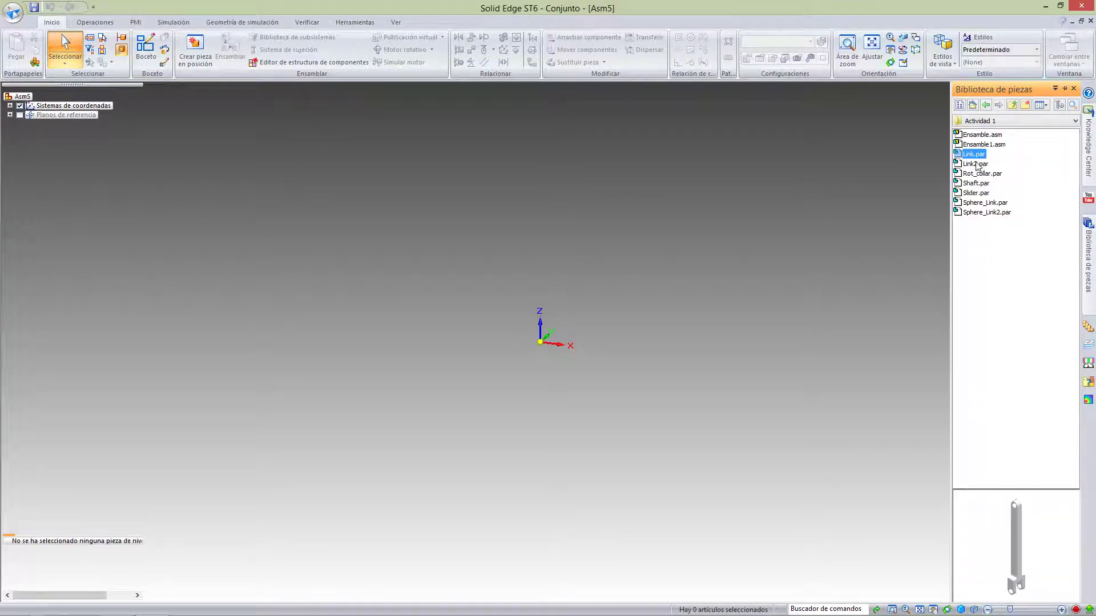
{"action": "left_click", "coordinate": [980, 174]}
{"action": "left_click", "coordinate": [975, 183]}
{"action": "left_click", "coordinate": [977, 193]}
{"action": "left_click", "coordinate": [981, 203]}
{"action": "left_click", "coordinate": [984, 212]}
{"action": "left_click", "coordinate": [984, 203]}
{"action": "left_click", "coordinate": [982, 193]}
{"action": "left_click", "coordinate": [982, 183]}
{"action": "left_click", "coordinate": [981, 174]}
{"action": "left_click", "coordinate": [977, 164]}
{"action": "left_click", "coordinate": [977, 154]}
{"action": "left_click", "coordinate": [977, 176]}
{"action": "left_click", "coordinate": [977, 184]}
{"action": "left_click", "coordinate": [977, 193]}
{"action": "left_click", "coordinate": [978, 201]}
{"action": "left_click", "coordinate": [981, 174]}
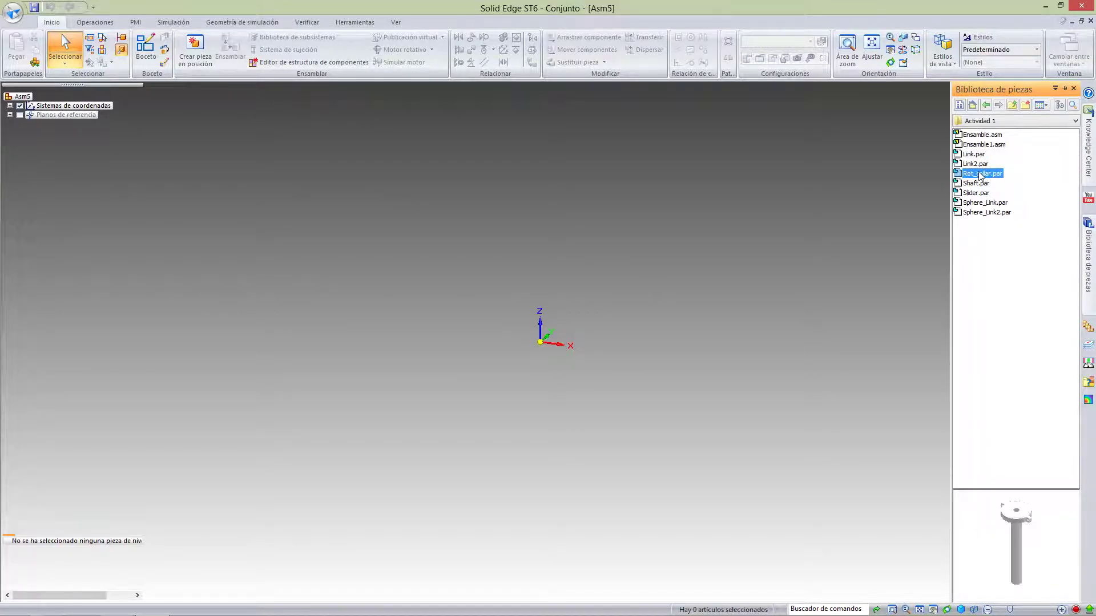
- Place Shaft.par as the first component in the assembly and add Rot_collar.par beside it
{"action": "left_click", "coordinate": [980, 184]}
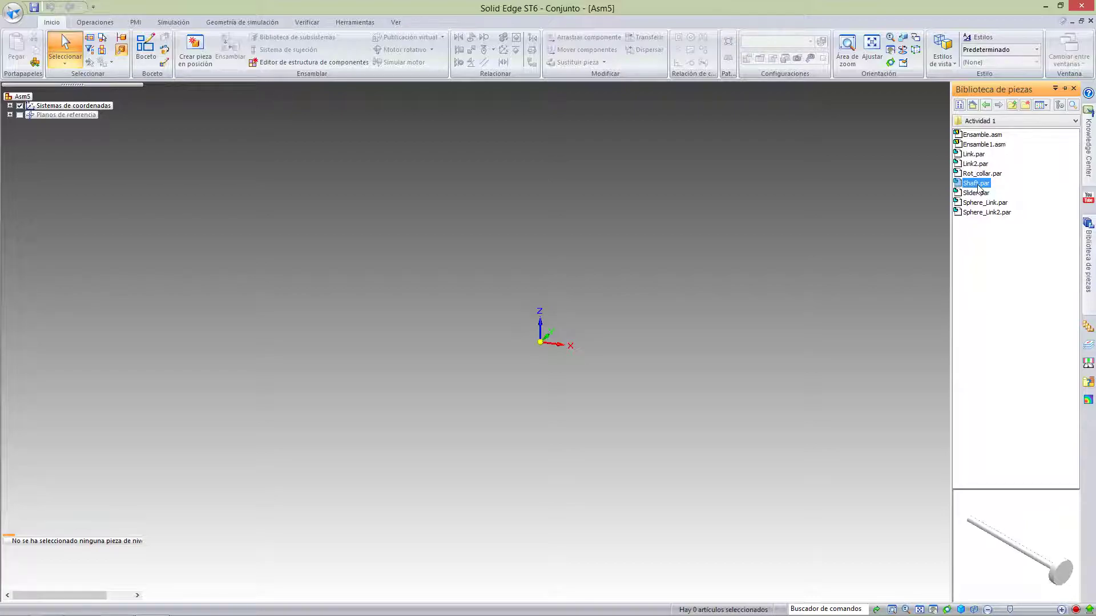
{"action": "left_click_drag", "start_coordinate": [978, 188], "coordinate": [403, 392]}
{"action": "left_click_drag", "start_coordinate": [984, 174], "coordinate": [718, 324]}
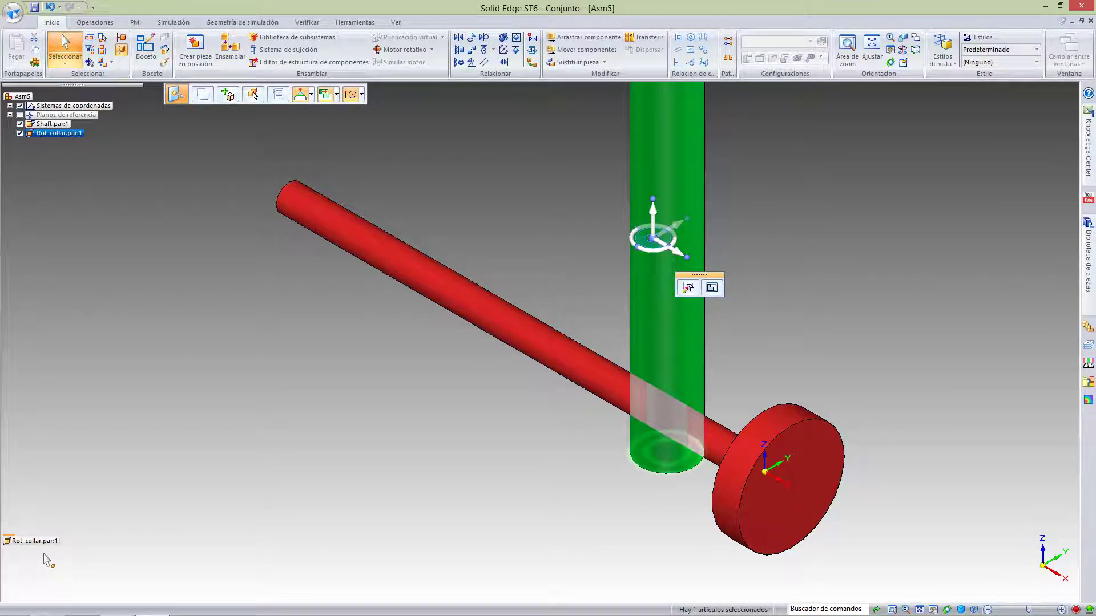
- Check the relationships listed for the placed shaft and clear the selection
{"action": "key", "text": "Escape"}
{"action": "left_click", "coordinate": [479, 311]}
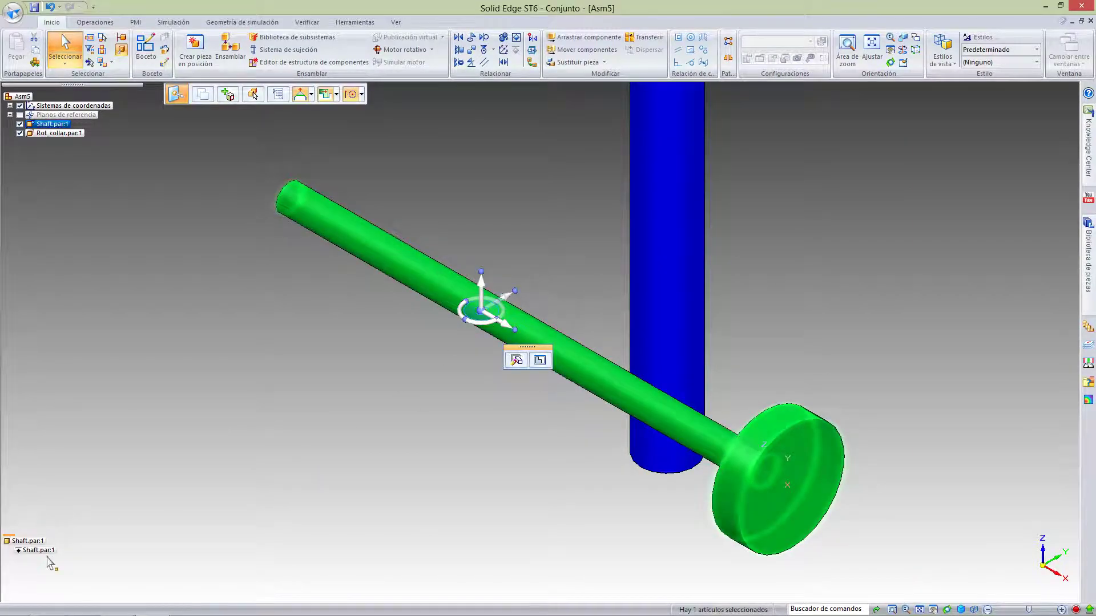
{"action": "left_click", "coordinate": [322, 455]}
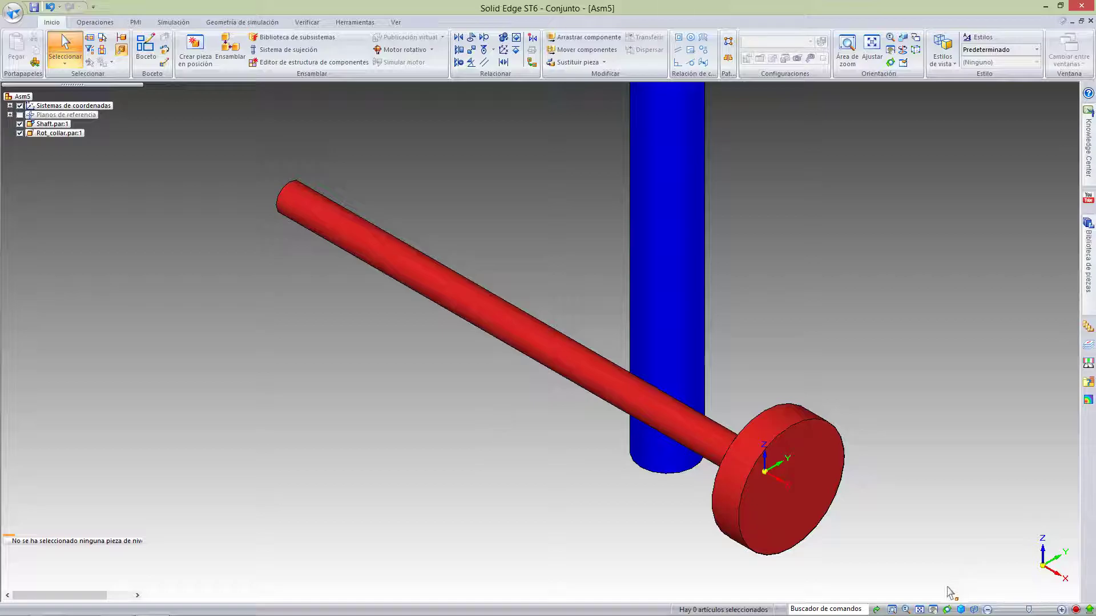
{"action": "left_click", "coordinate": [919, 610]}
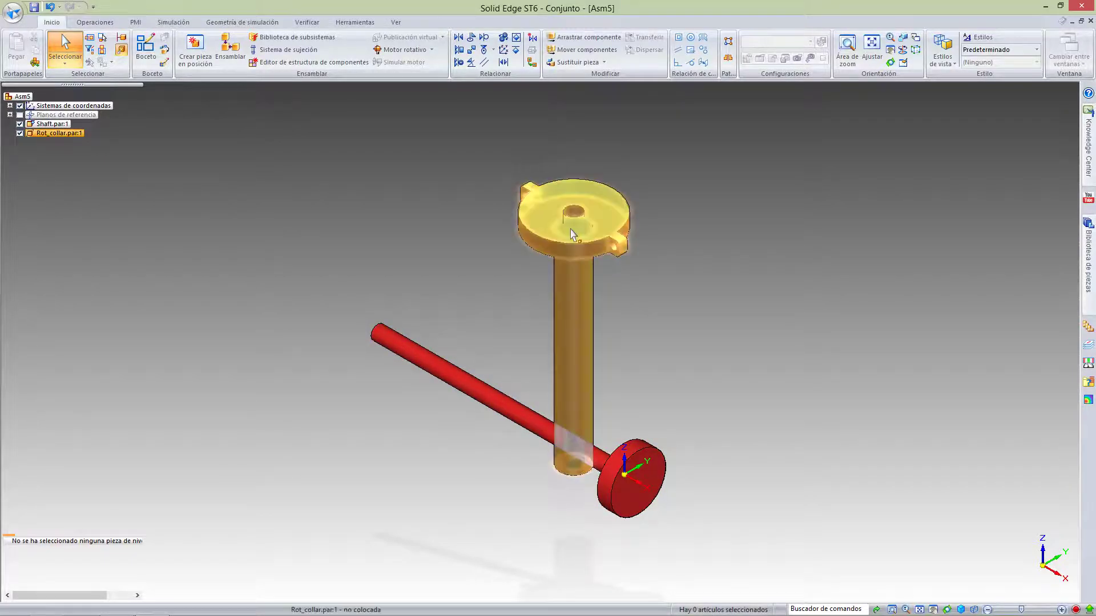
{"action": "left_click", "coordinate": [662, 478]}
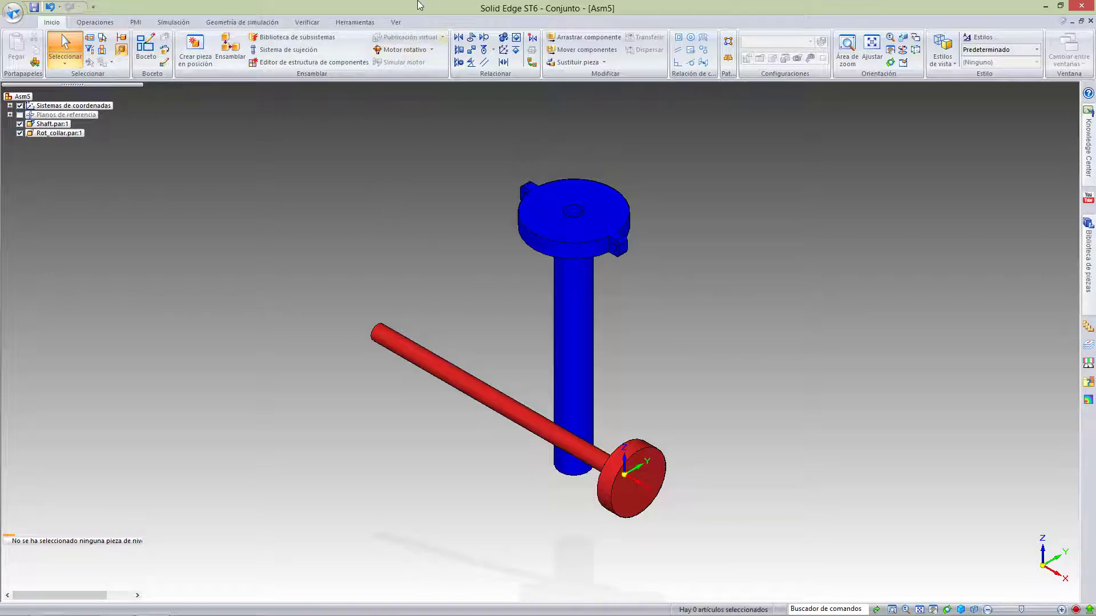
- Using the Assemble command with a Coincidir relationship at 0,00 mm, mate the collar's top flange face to the shaft's outer disc face
{"action": "left_click", "coordinate": [227, 54]}
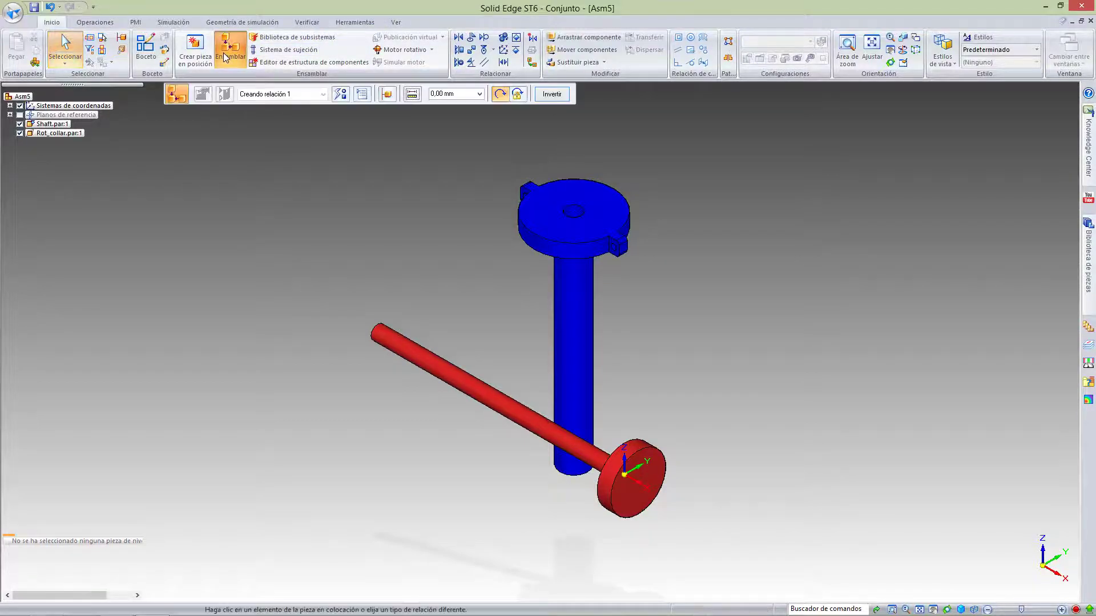
{"action": "left_click", "coordinate": [343, 95]}
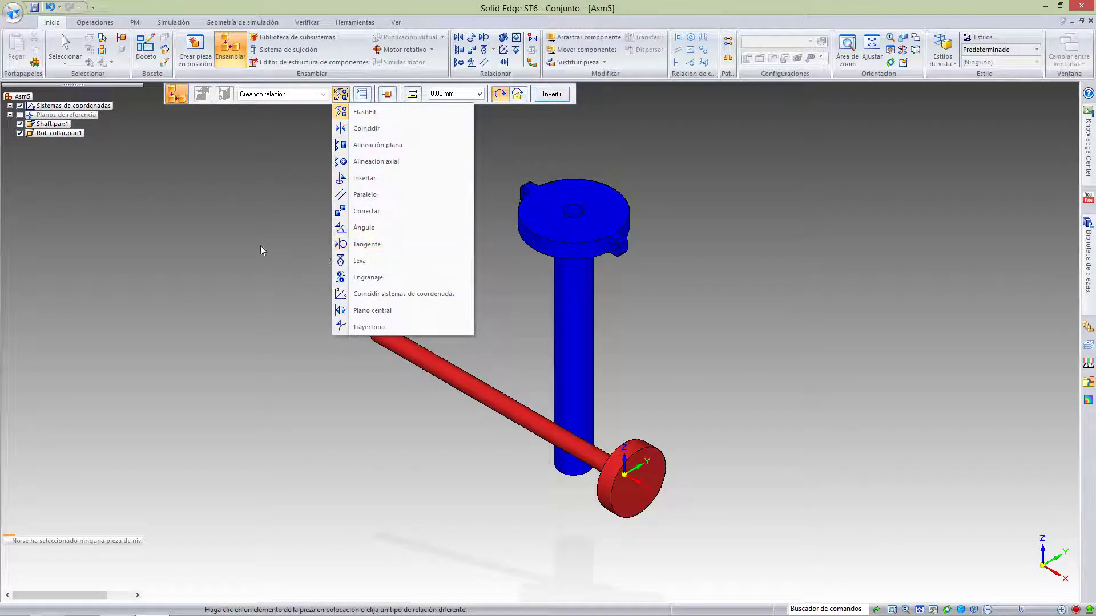
{"action": "left_click", "coordinate": [317, 2]}
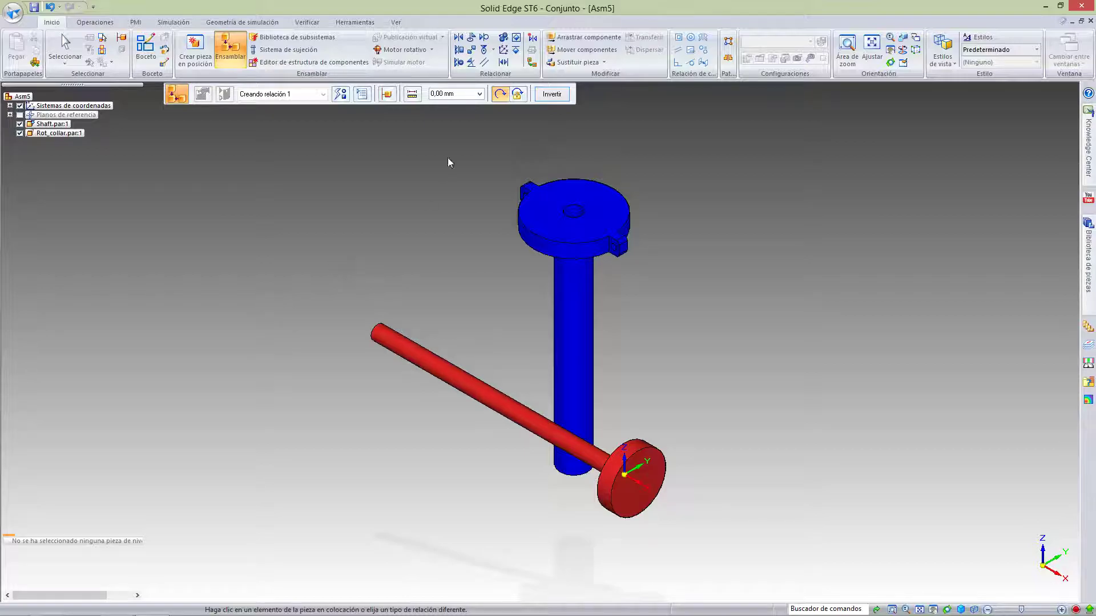
{"action": "left_click", "coordinate": [340, 94]}
{"action": "left_click", "coordinate": [376, 130]}
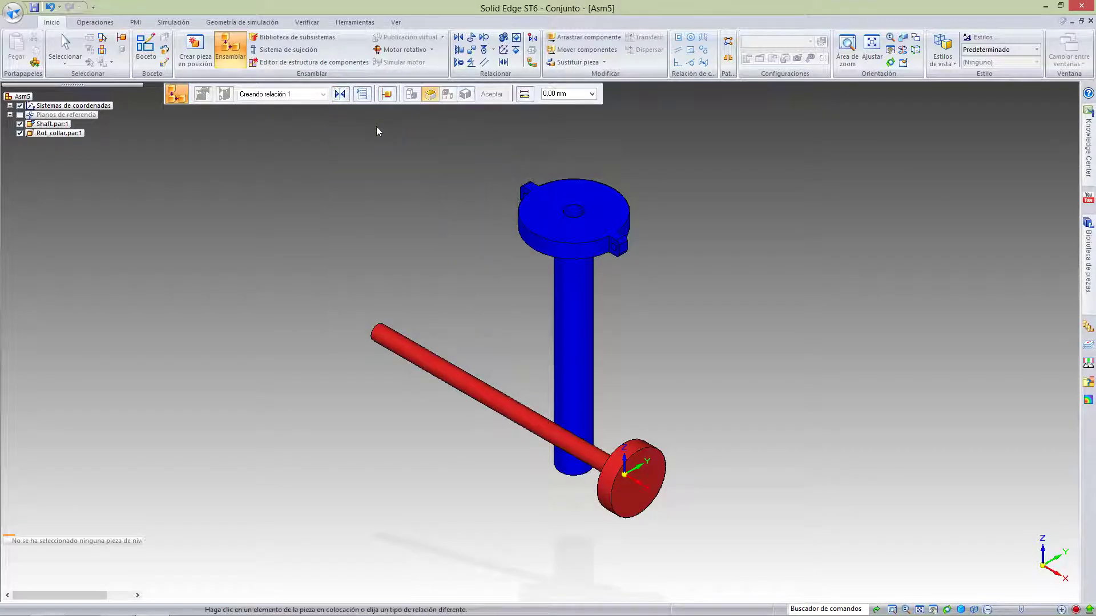
{"action": "left_click", "coordinate": [581, 227]}
{"action": "left_click", "coordinate": [653, 468]}
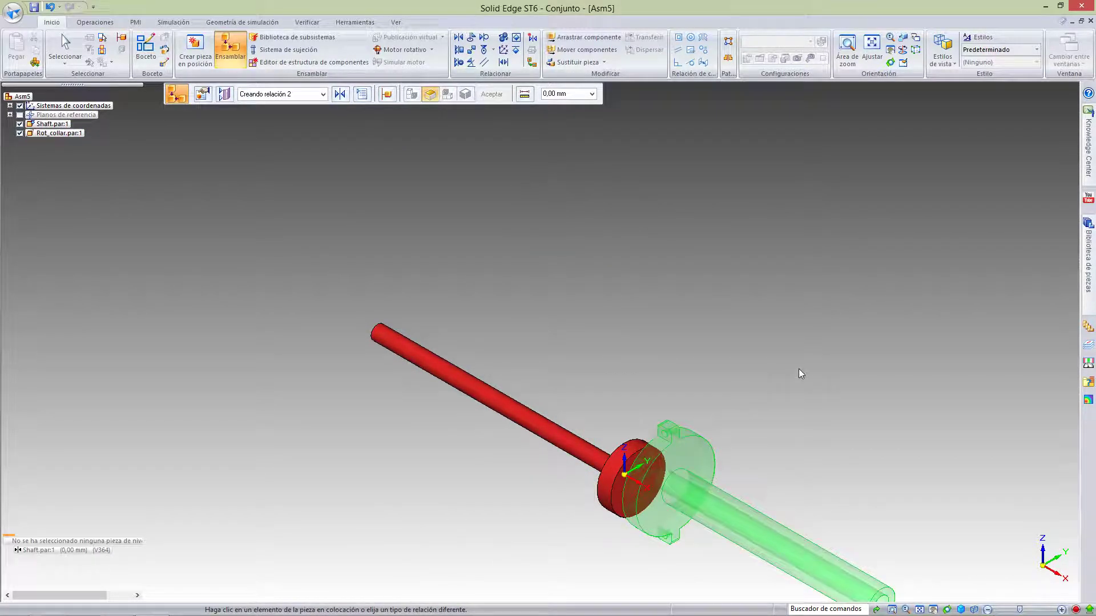
{"action": "key", "text": "Escape"}
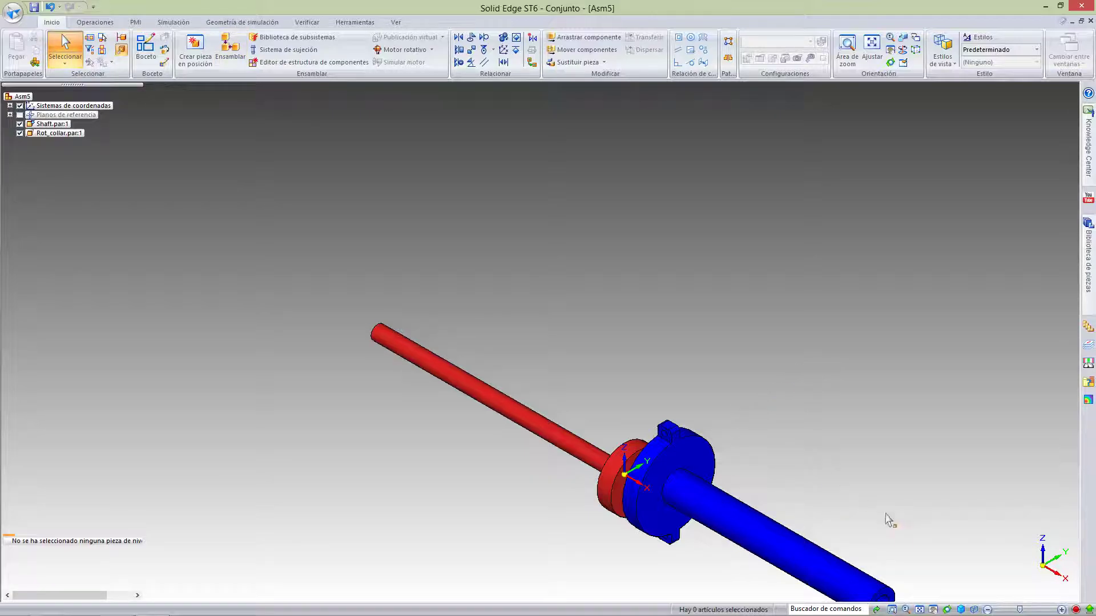
- Undo the last mate between the collar and the shaft
{"action": "left_click", "coordinate": [919, 609]}
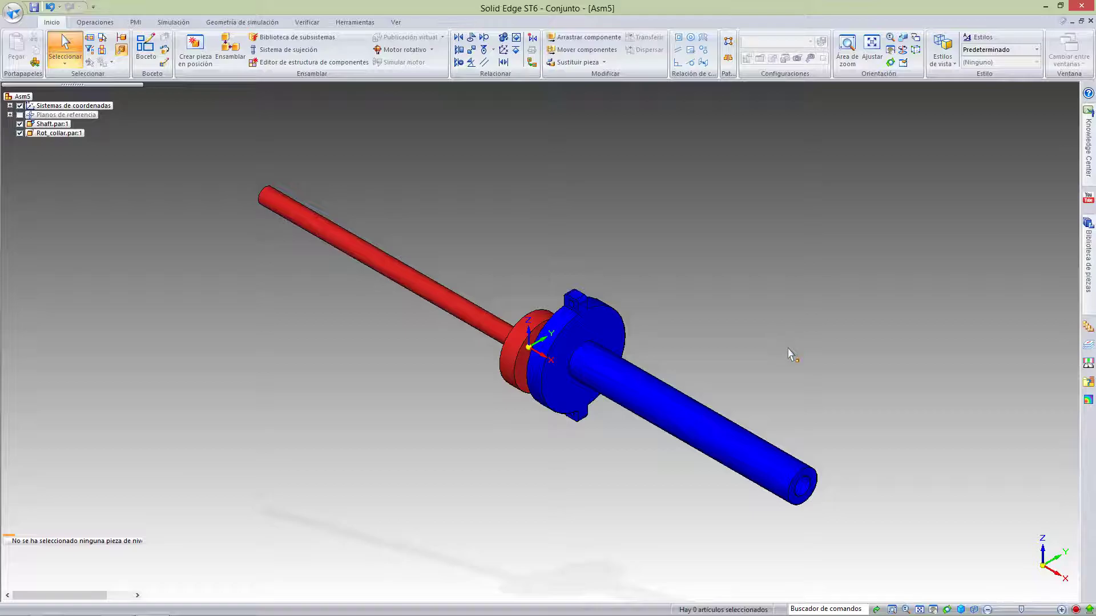
{"action": "key", "text": "ctrl+z"}
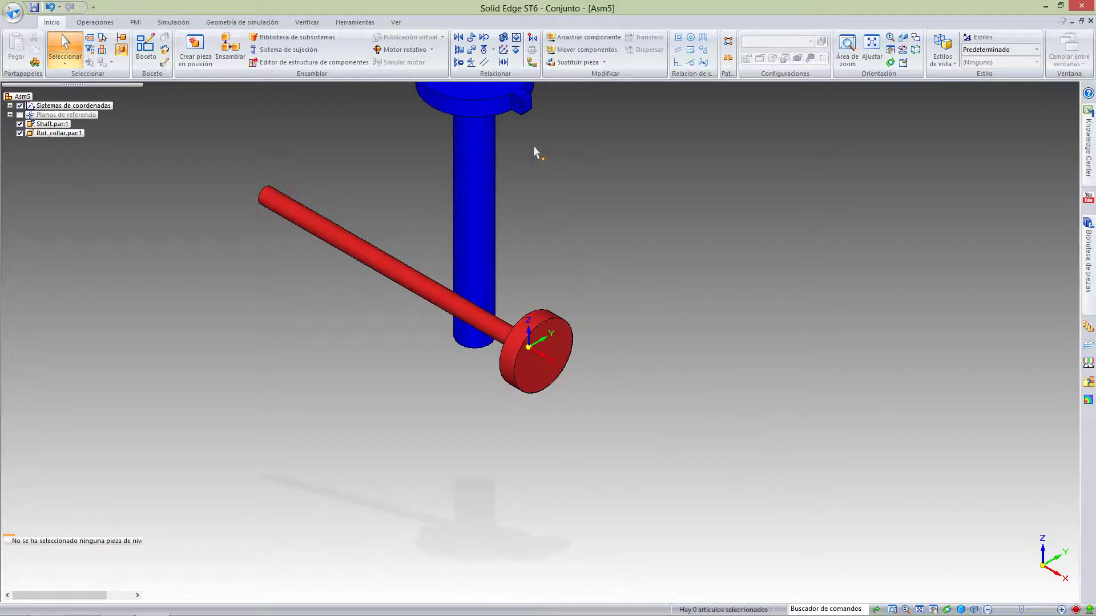
{"action": "left_click", "coordinate": [919, 608]}
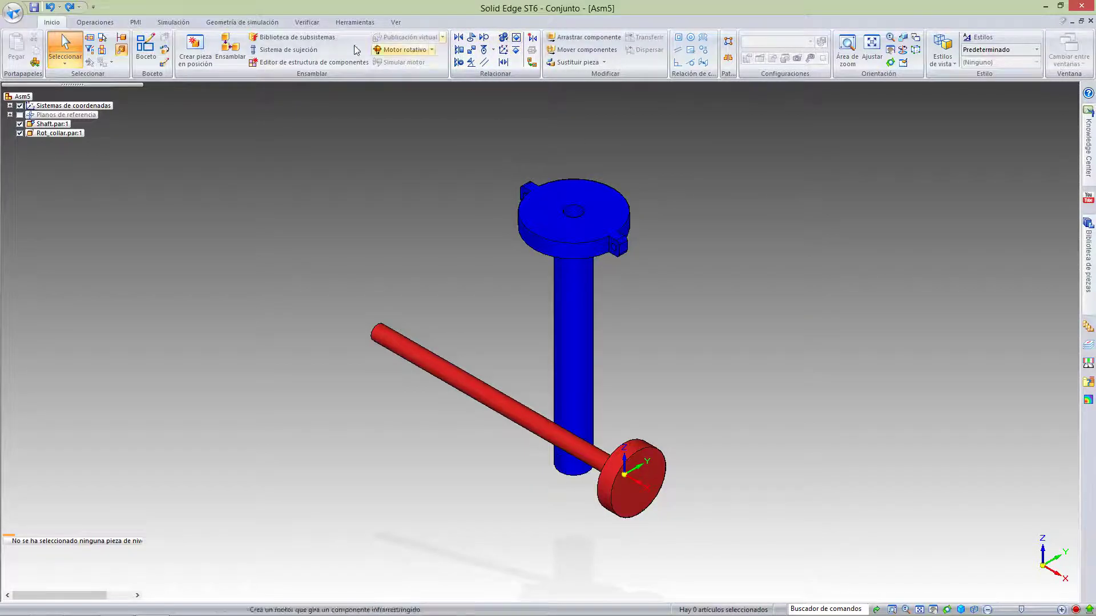
{"action": "left_click", "coordinate": [230, 50]}
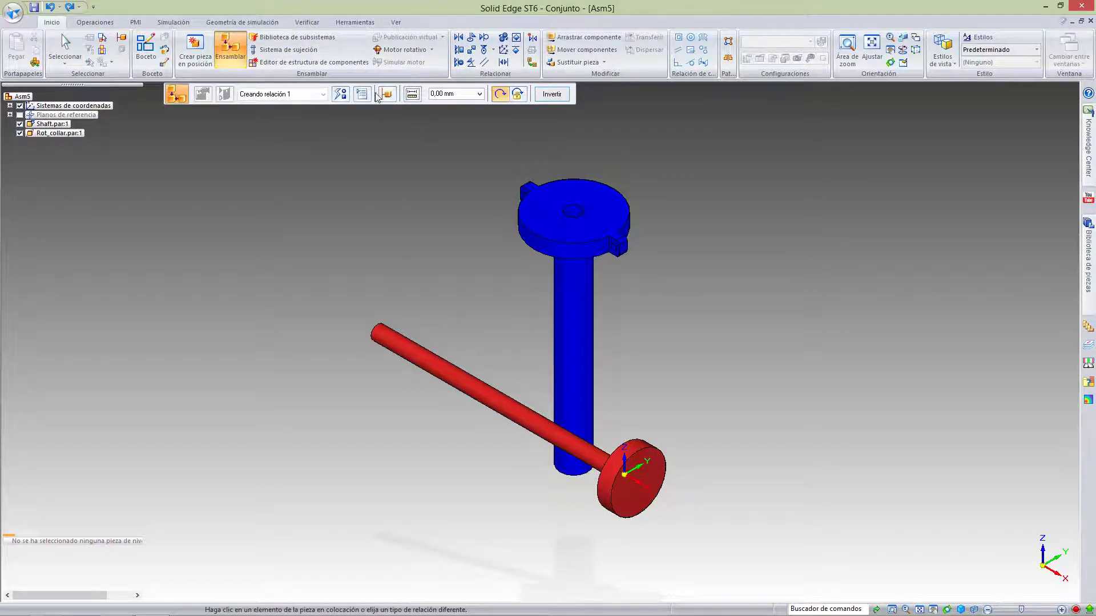
{"action": "left_click", "coordinate": [340, 94]}
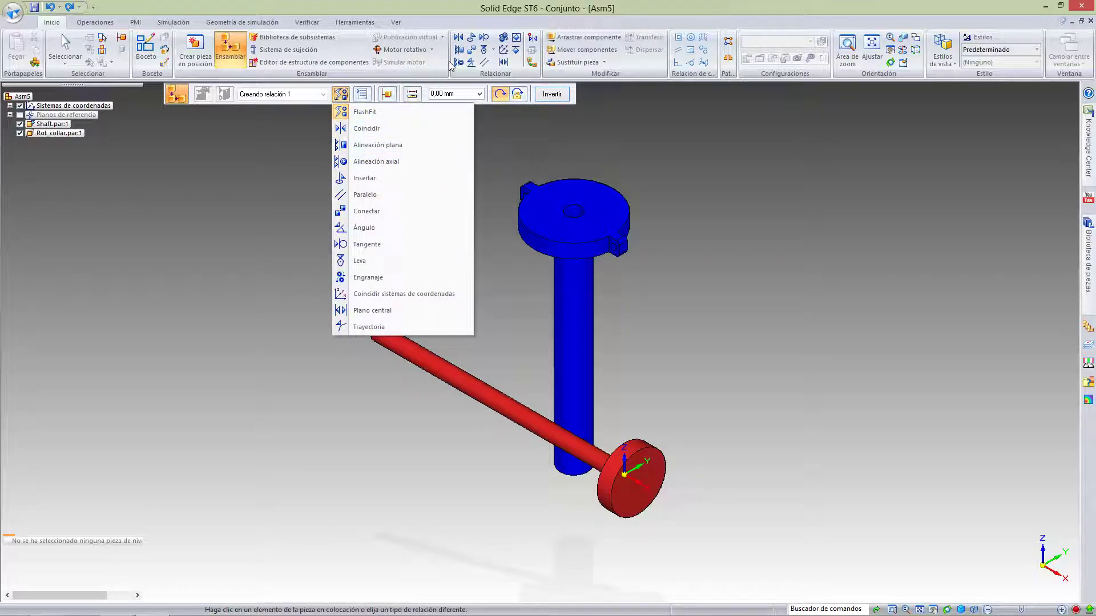
{"action": "key", "text": "Escape"}
{"action": "key", "text": "Escape"}
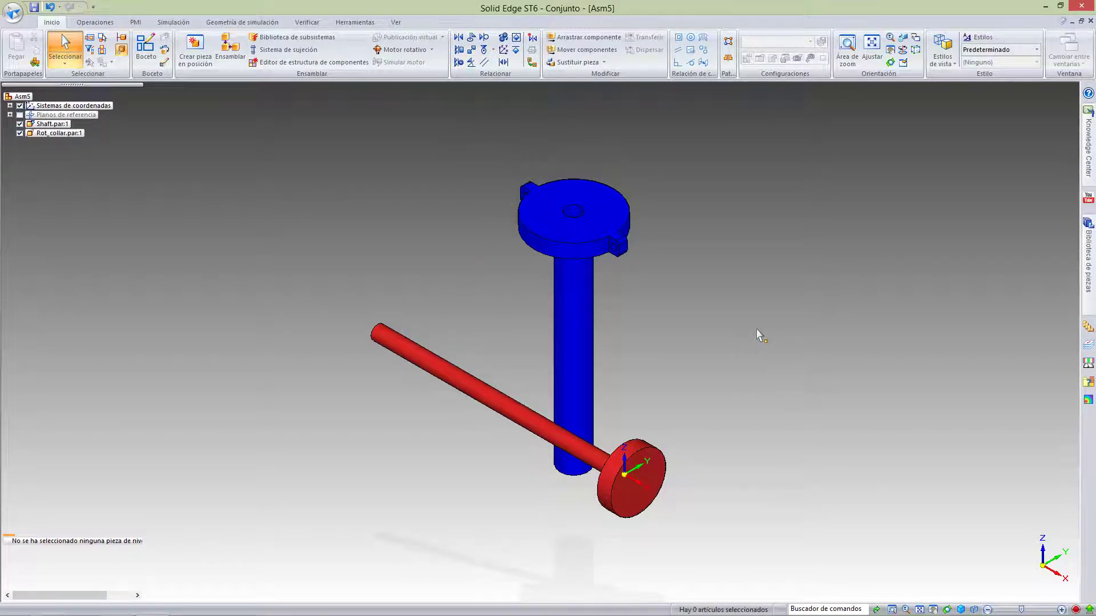
- Apply a standalone Coincidir relationship at 0,00 mm between the collar's top flange face and the shaft's outer disc face
{"action": "left_click", "coordinate": [459, 37]}
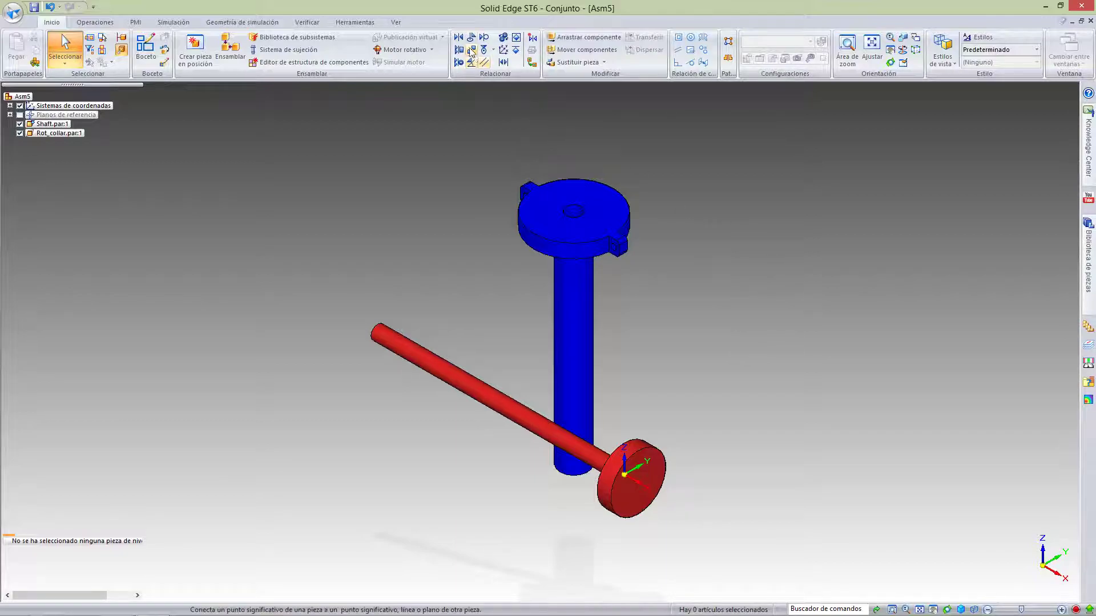
{"action": "left_click", "coordinate": [571, 205]}
{"action": "left_click", "coordinate": [640, 474]}
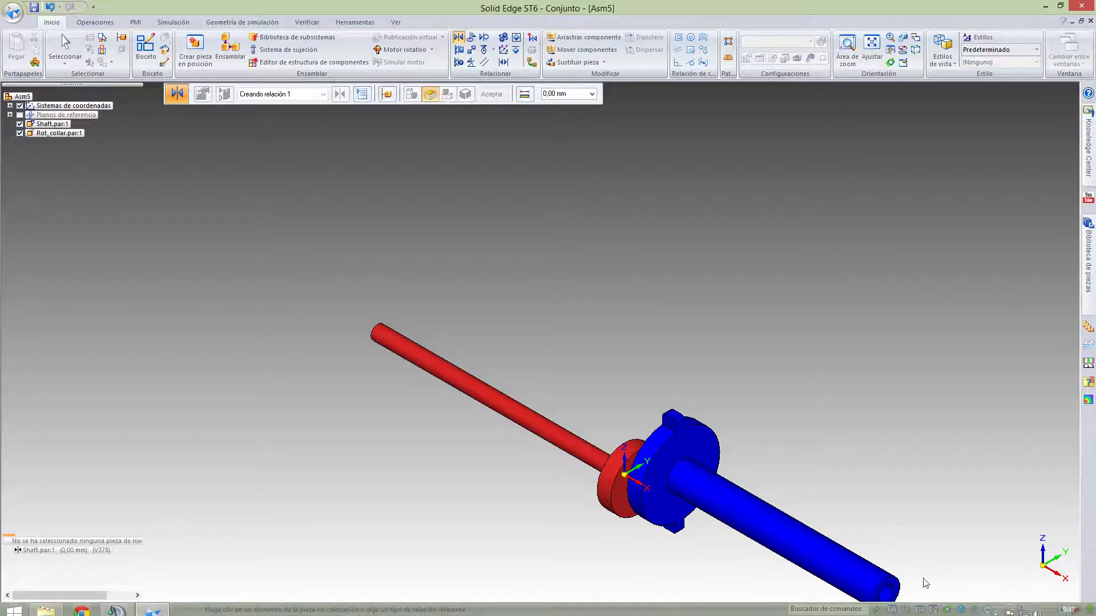
{"action": "left_click", "coordinate": [920, 609]}
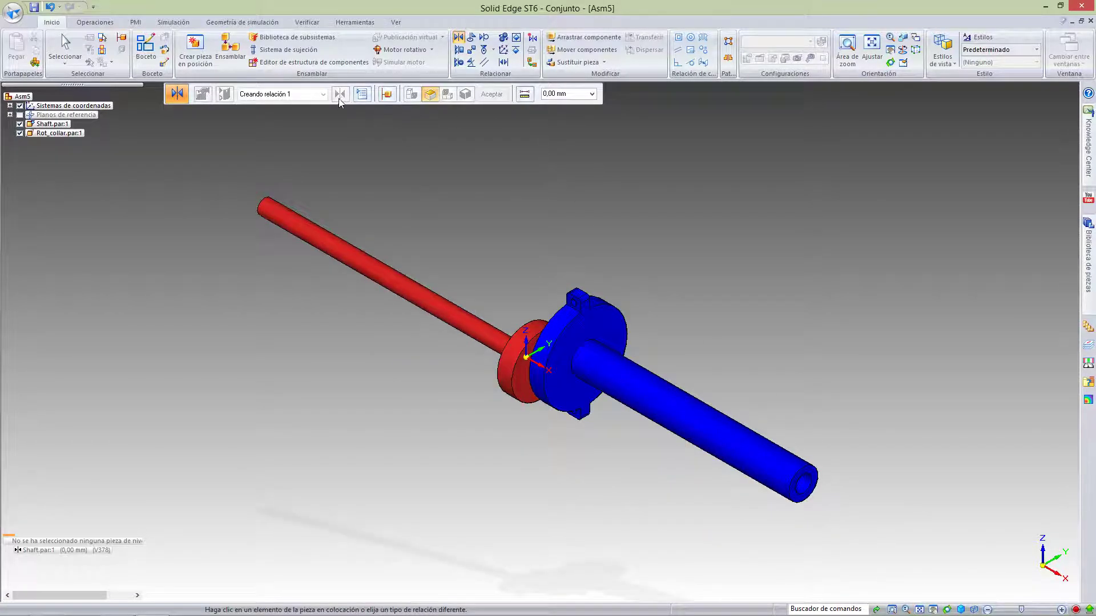
{"action": "left_click", "coordinate": [480, 64]}
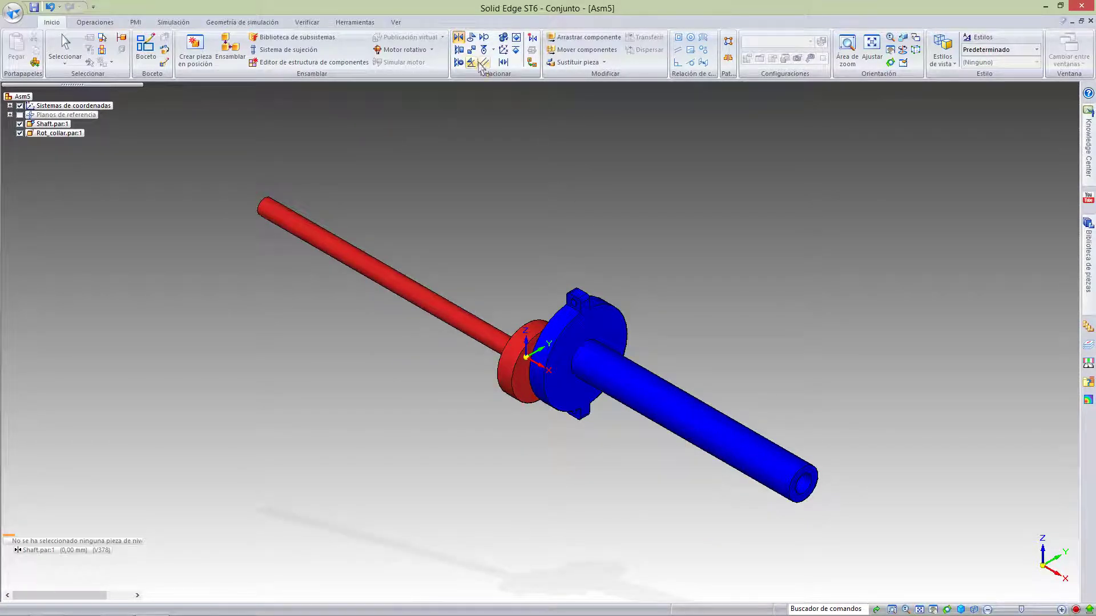
- Try to move the mated collar about 65 mm along its axis away from the shaft, and cancel the relationship changes
{"action": "left_click", "coordinate": [635, 384]}
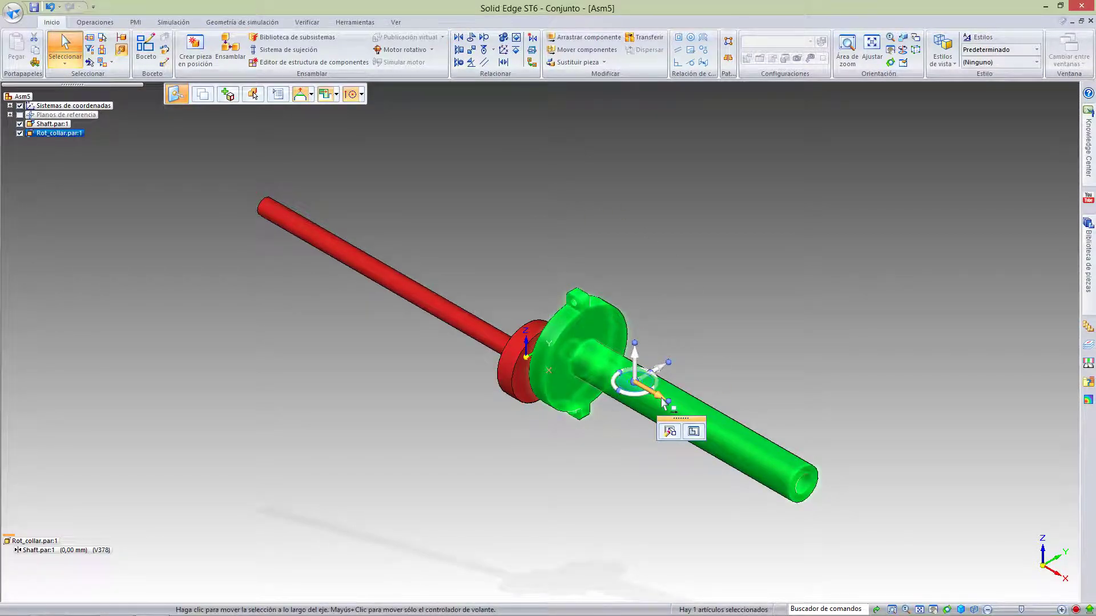
{"action": "left_click_drag", "start_coordinate": [662, 403], "coordinate": [738, 420]}
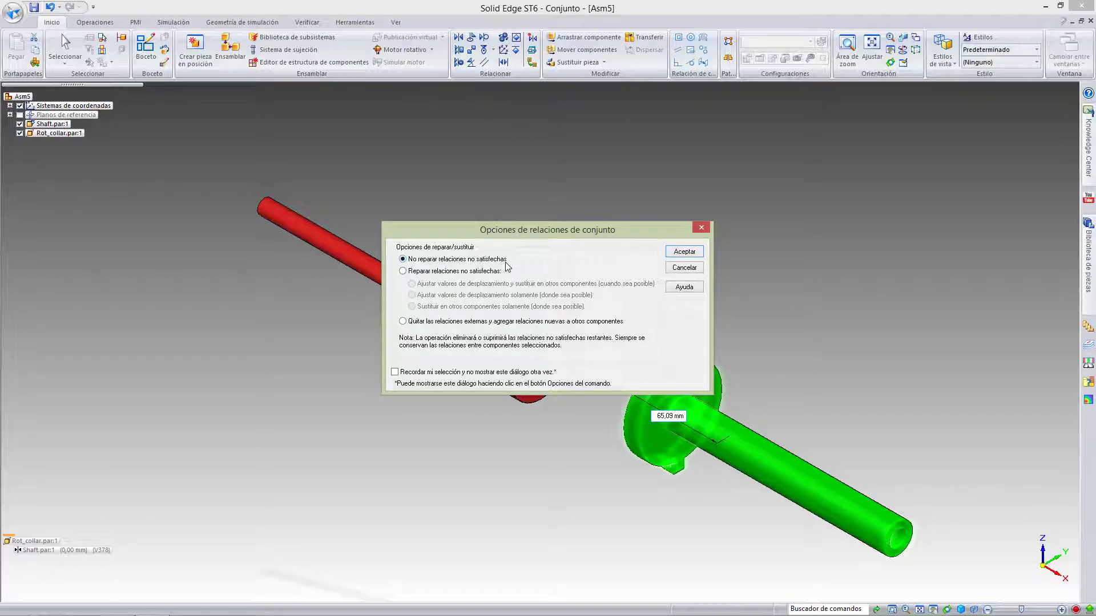
{"action": "left_click", "coordinate": [692, 267]}
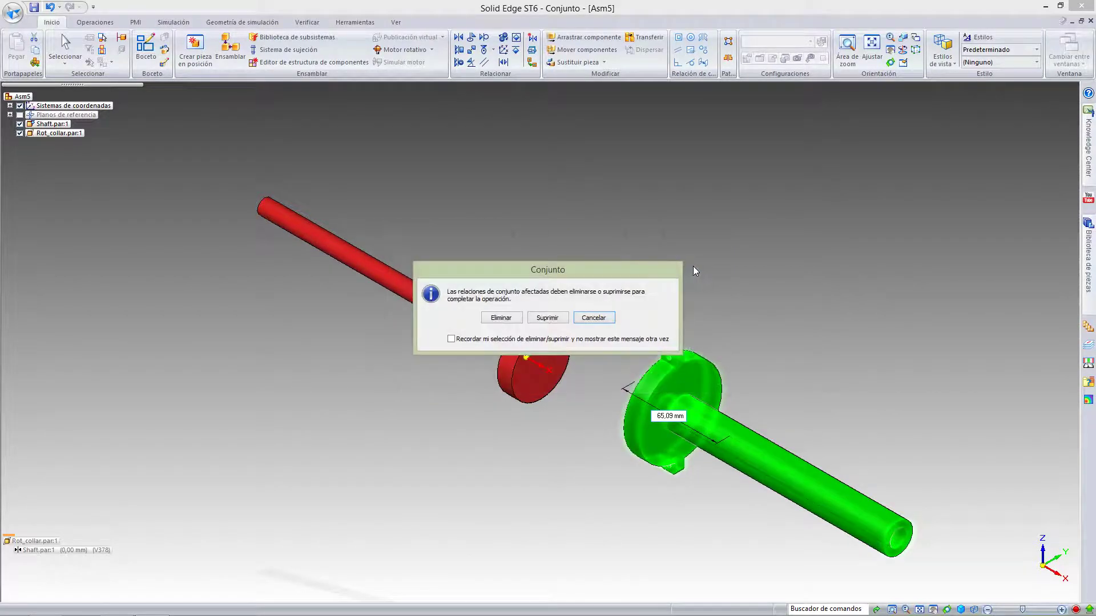
{"action": "left_click", "coordinate": [596, 320]}
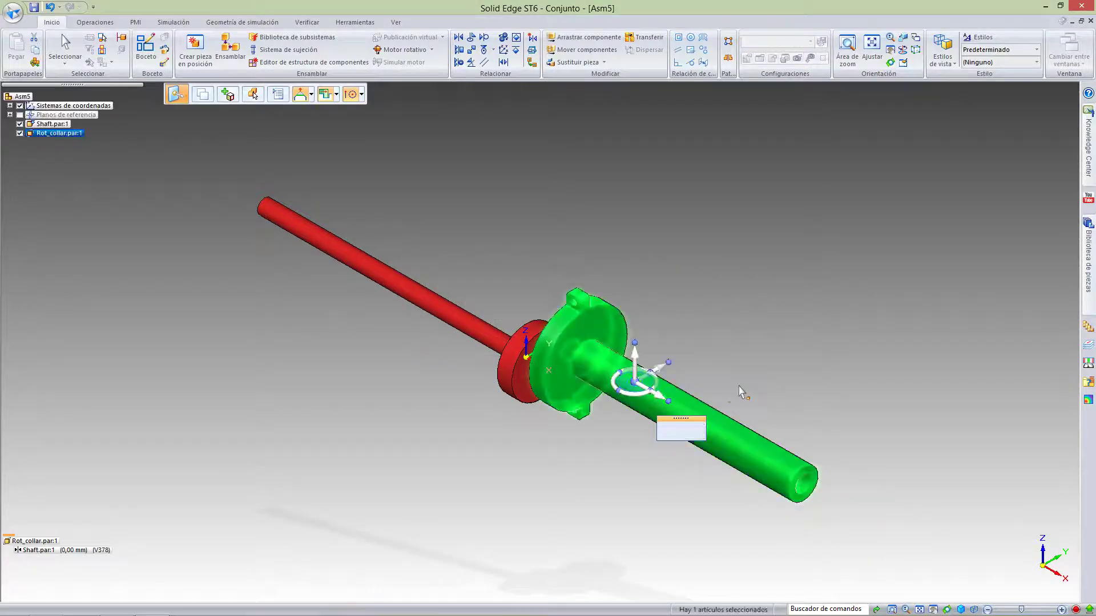
- Delete the collar's 0,00 mm Coincidir relationship with the shaft and clear the selection
{"action": "left_click", "coordinate": [665, 404]}
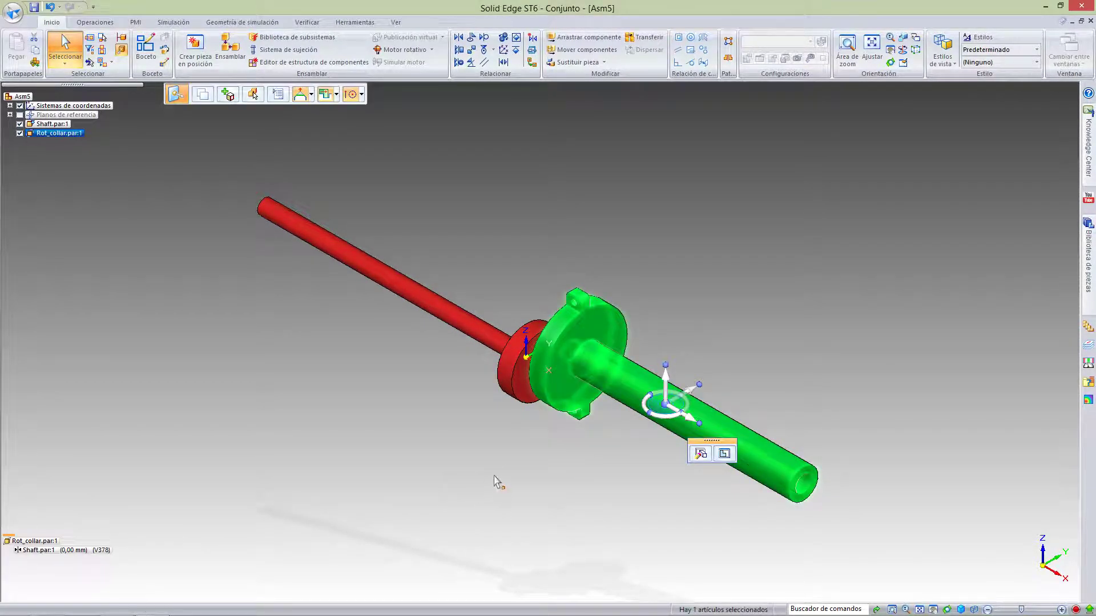
{"action": "left_click", "coordinate": [498, 438]}
{"action": "left_click", "coordinate": [596, 363]}
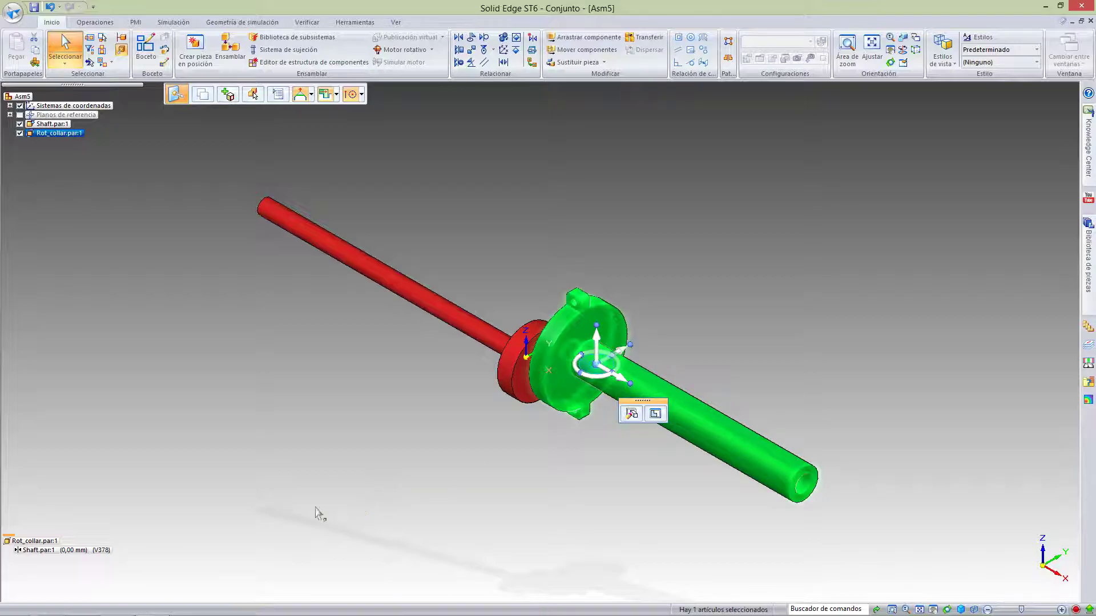
{"action": "left_click", "coordinate": [50, 549]}
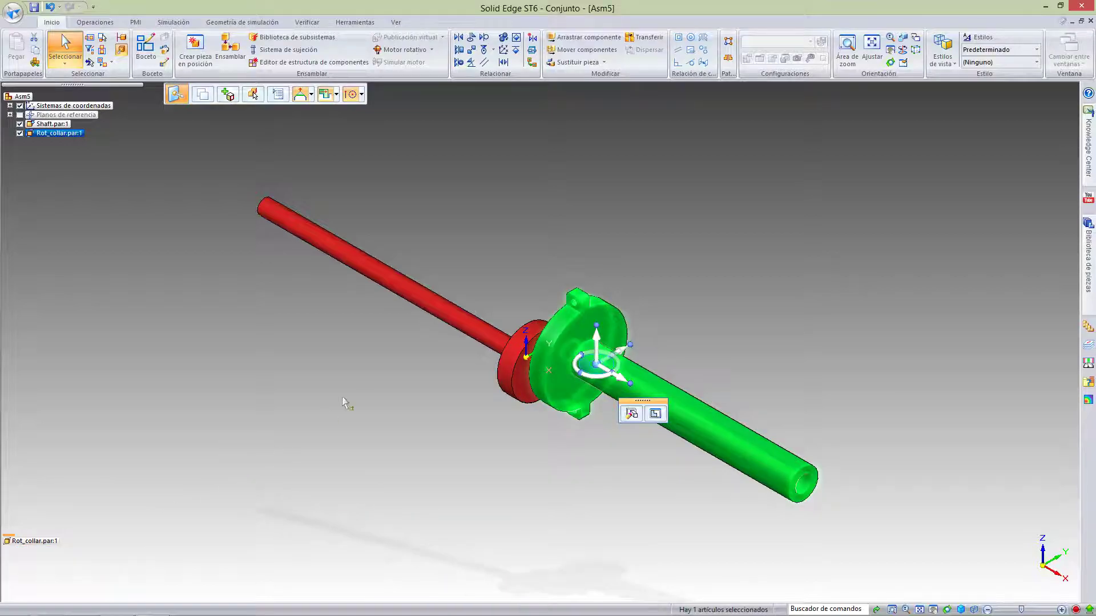
{"action": "left_click", "coordinate": [382, 341]}
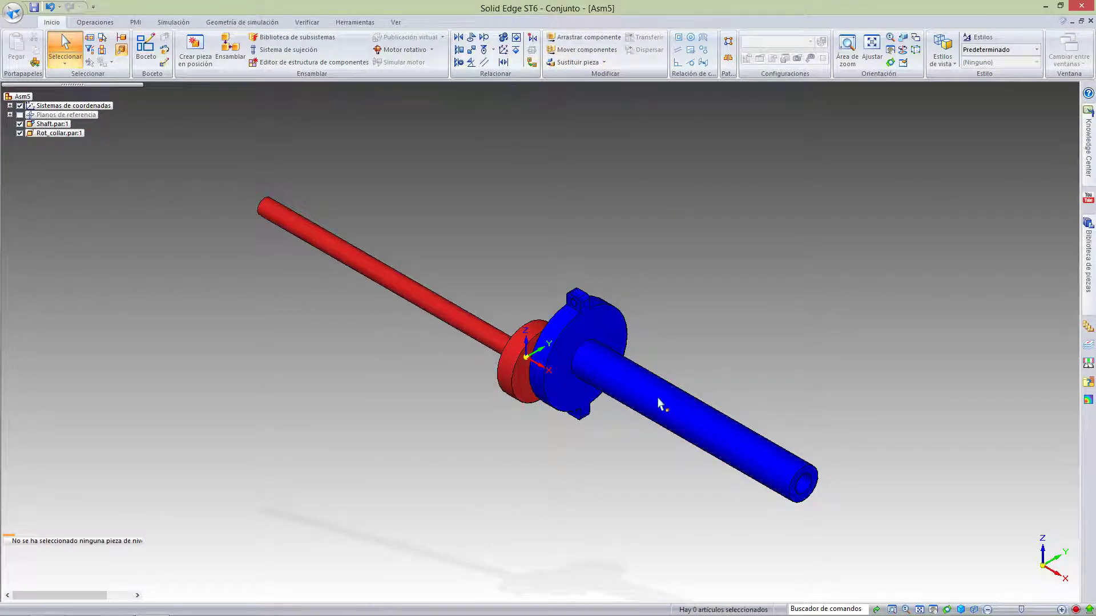
- Move the unconstrained collar along its axis away from the shaft's disc and deselect it
{"action": "left_click", "coordinate": [725, 400]}
{"action": "left_click", "coordinate": [735, 387]}
{"action": "left_click", "coordinate": [730, 428]}
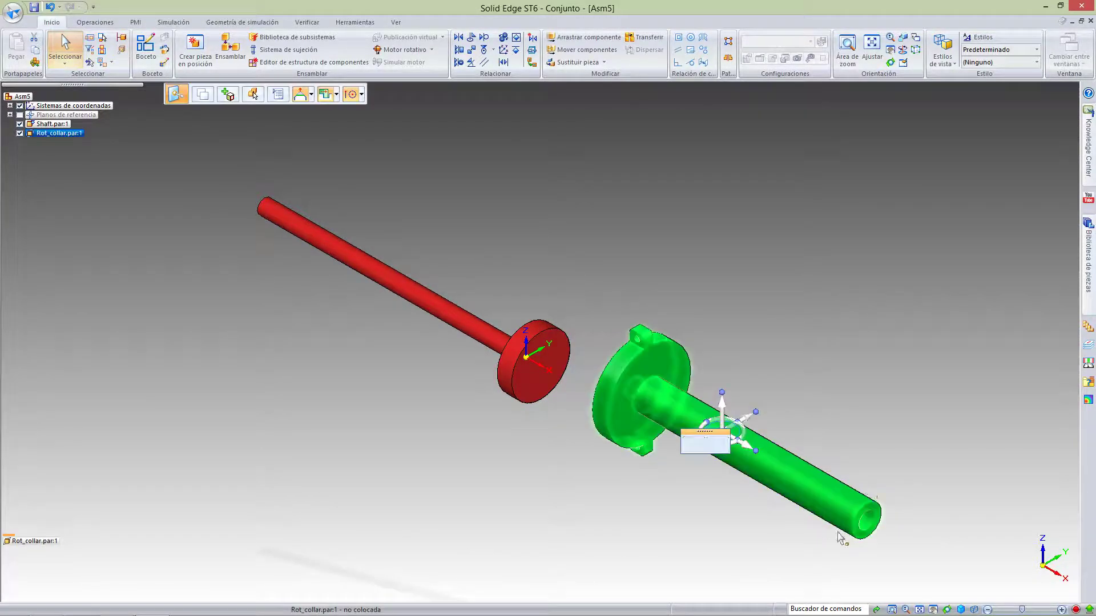
{"action": "left_click", "coordinate": [875, 339]}
- Undo the collar's move and relationship changes back to its unmated upright position, and fit the assembly in the view
{"action": "key", "text": "ctrl+z"}
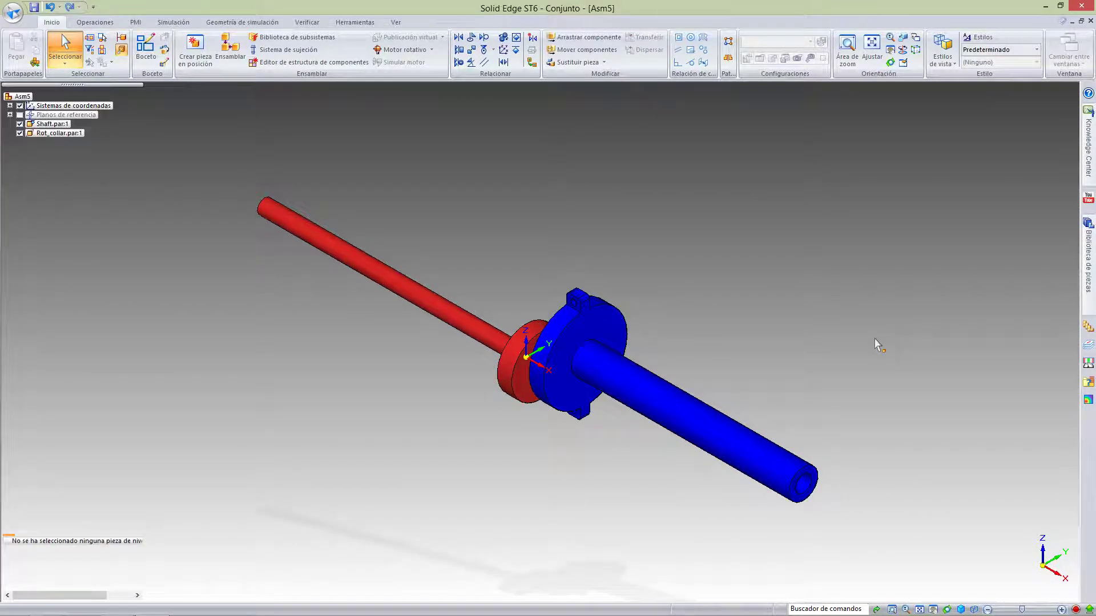
{"action": "key", "text": "ctrl+z"}
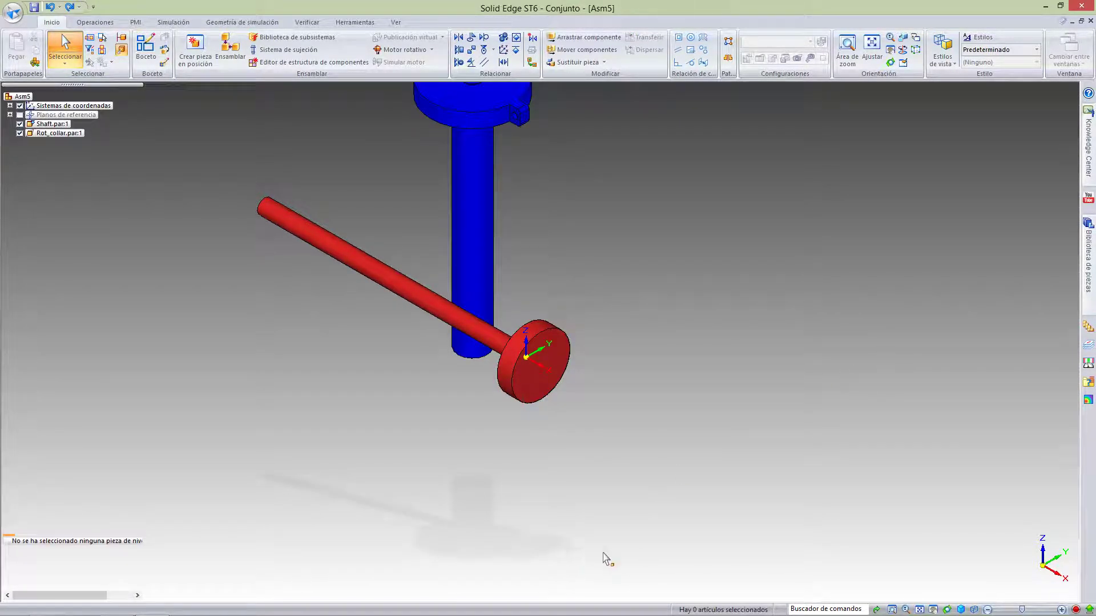
{"action": "left_click", "coordinate": [919, 610]}
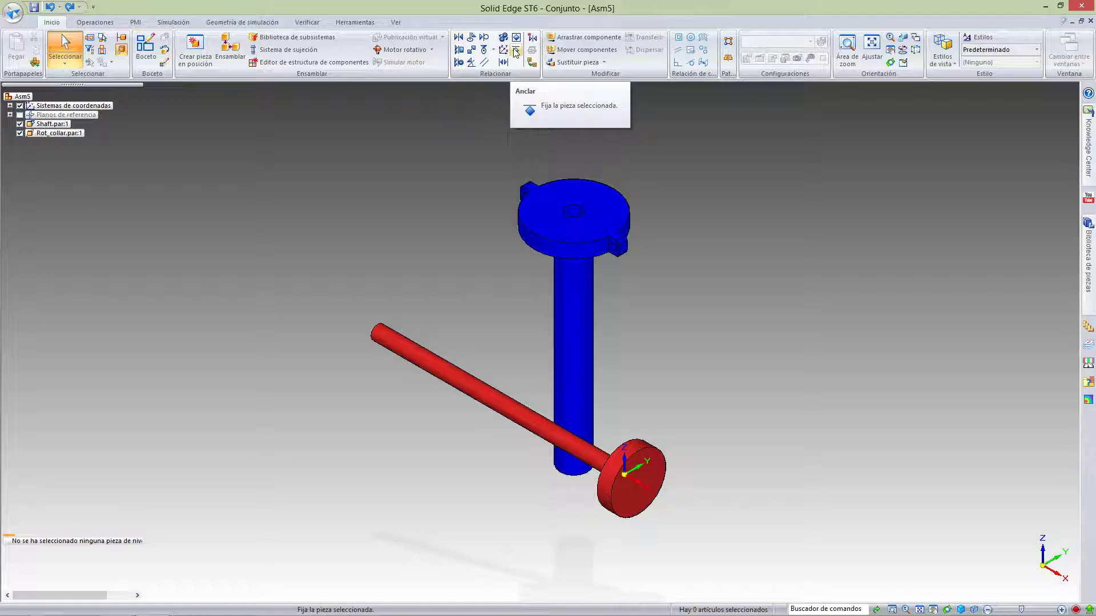
- Examine the relationships listed for the shaft to check how it is anchored
{"action": "left_click", "coordinate": [522, 406]}
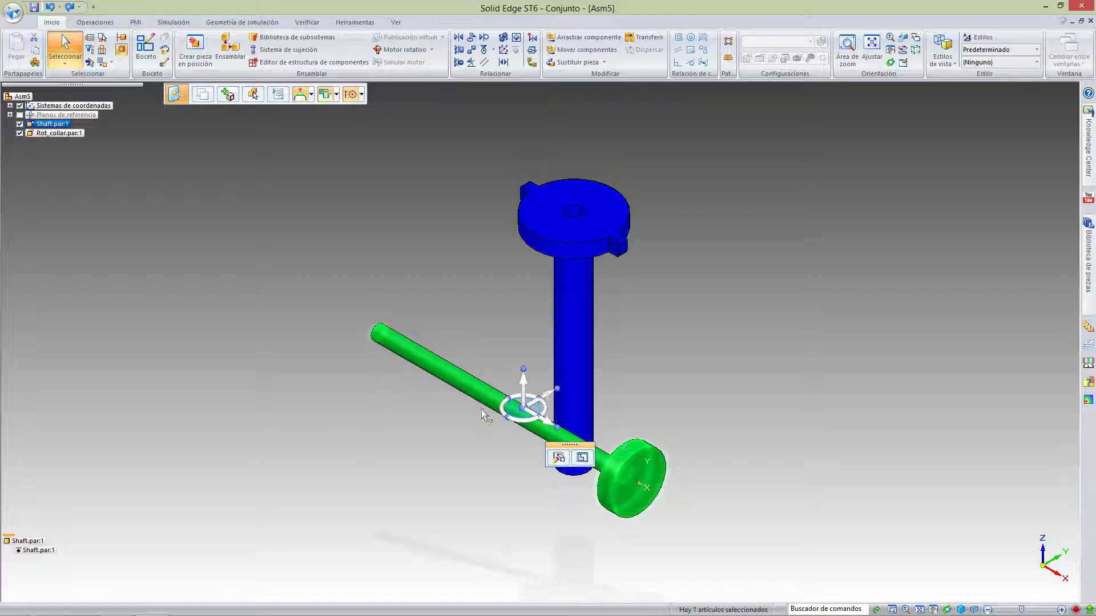
{"action": "left_click", "coordinate": [689, 237]}
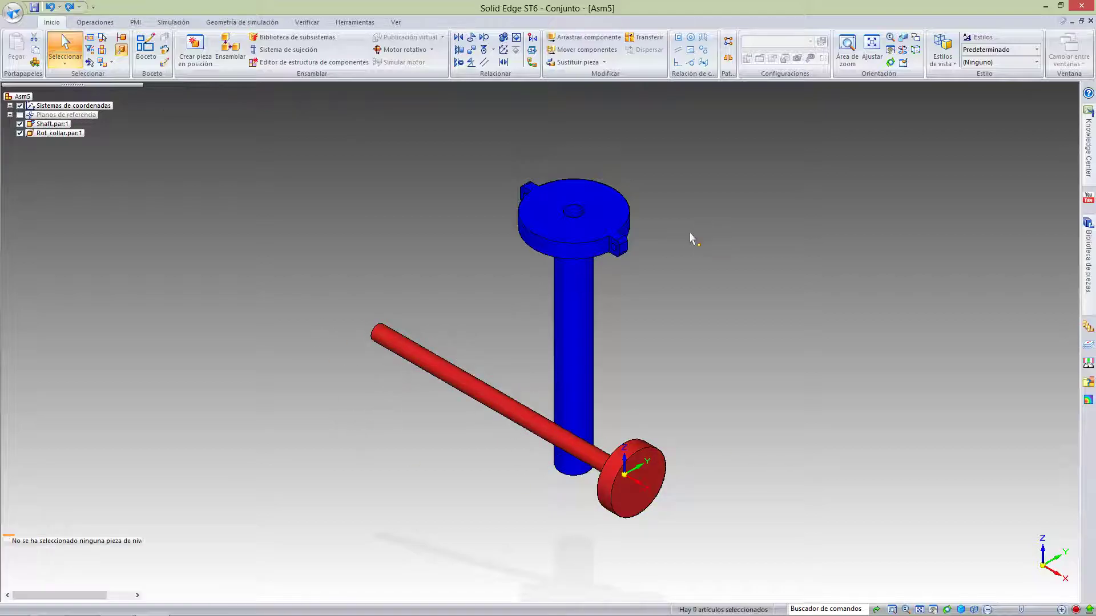
{"action": "left_click", "coordinate": [516, 38]}
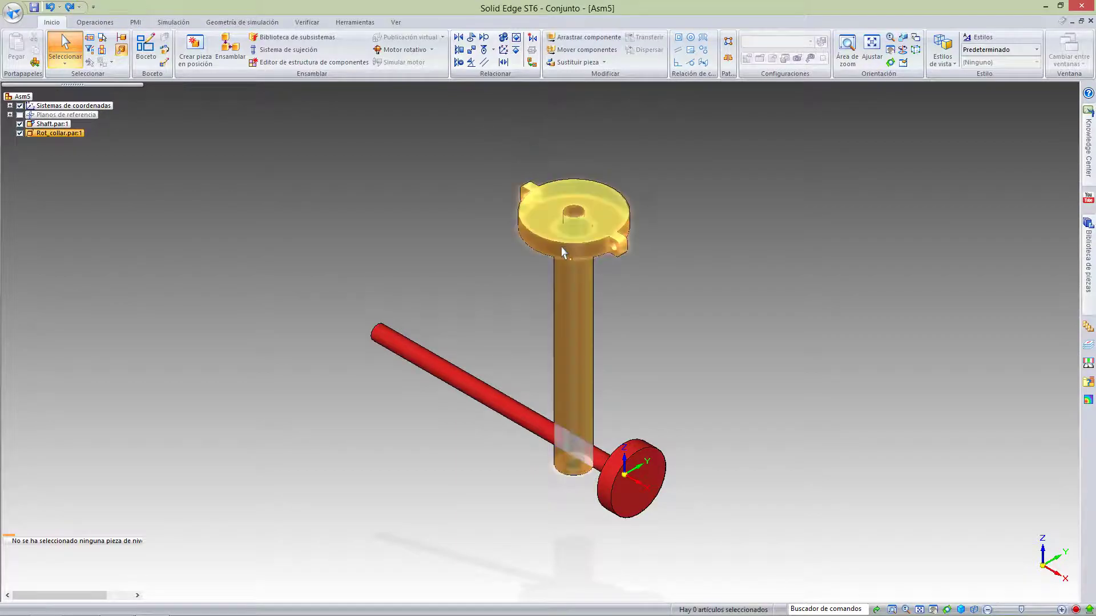
{"action": "left_click", "coordinate": [581, 423]}
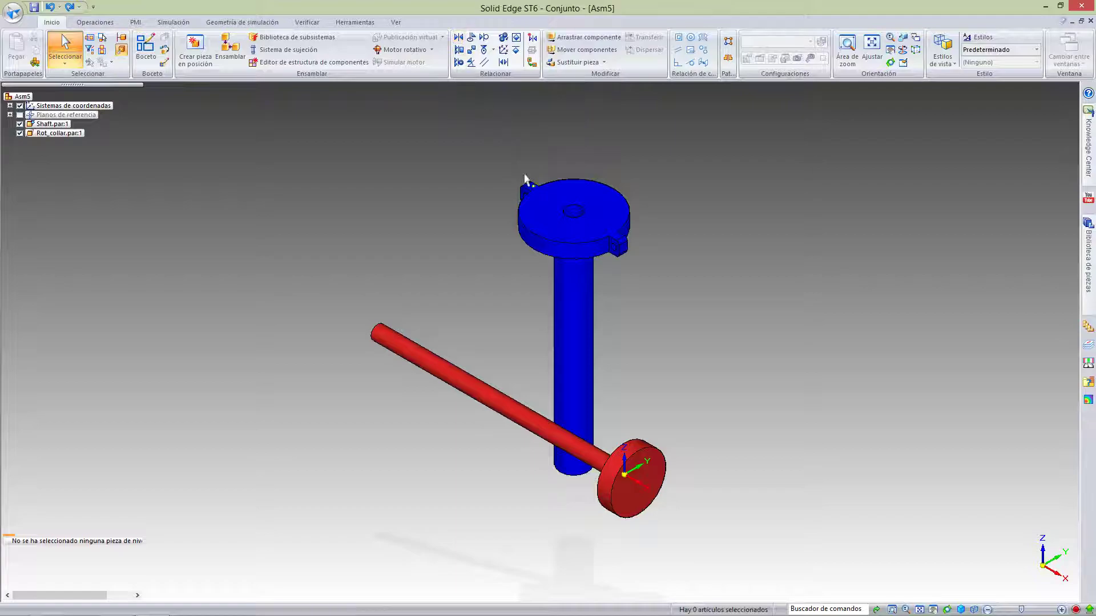
- Apply an Insert relationship at 0,00 mm, aligning the collar's bore with the shaft's rod axis and mating the tube's end face to the shaft's disc
{"action": "left_click", "coordinate": [472, 38]}
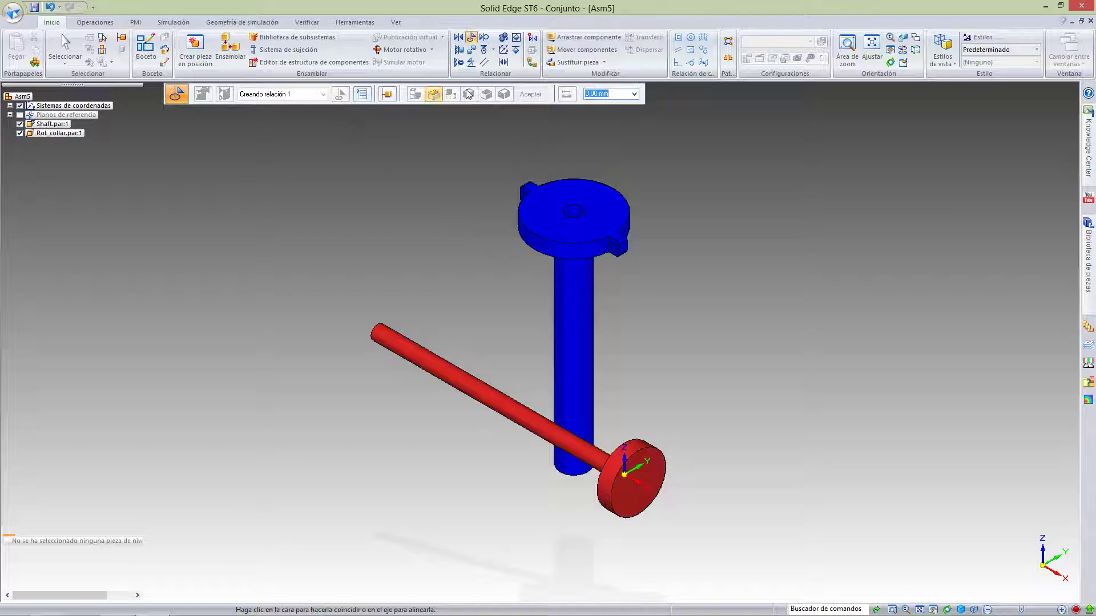
{"action": "left_click", "coordinate": [574, 217]}
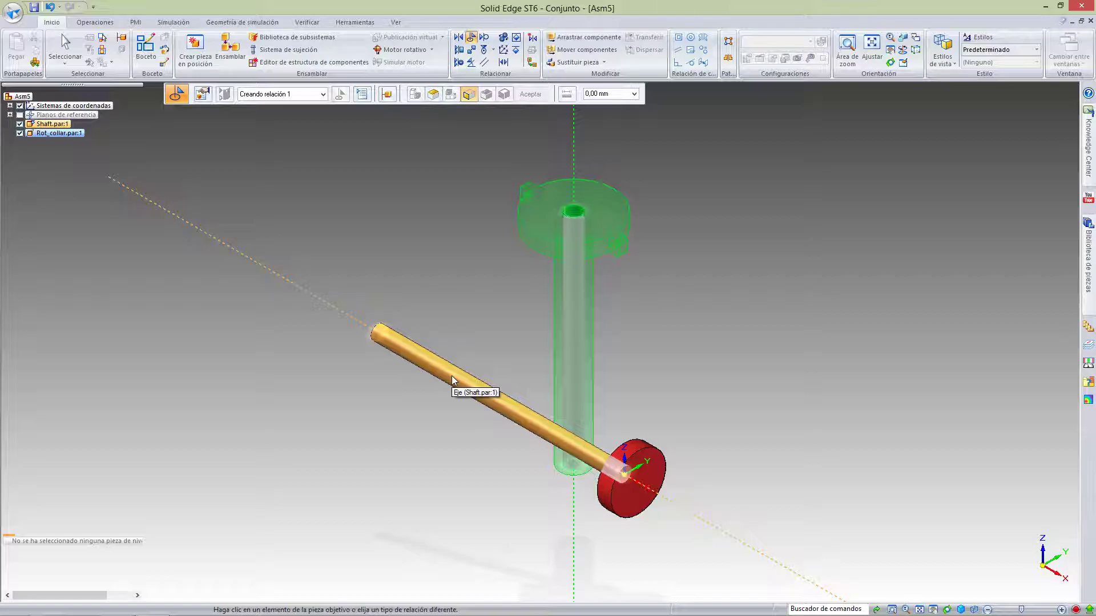
{"action": "left_click", "coordinate": [452, 379]}
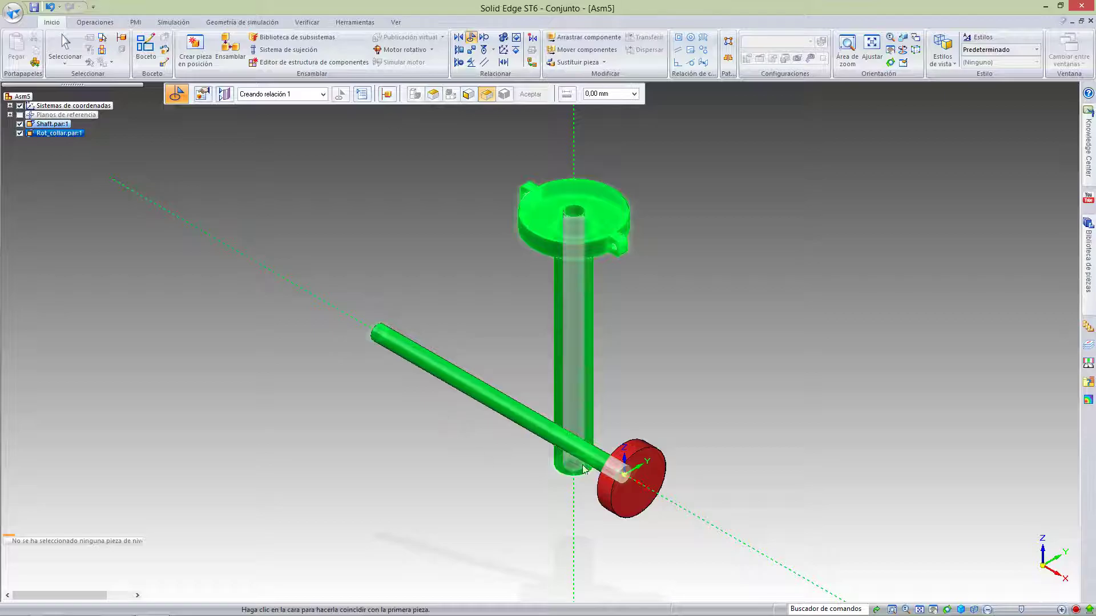
{"action": "middle_click_drag", "start_coordinate": [448, 445], "coordinate": [568, 452]}
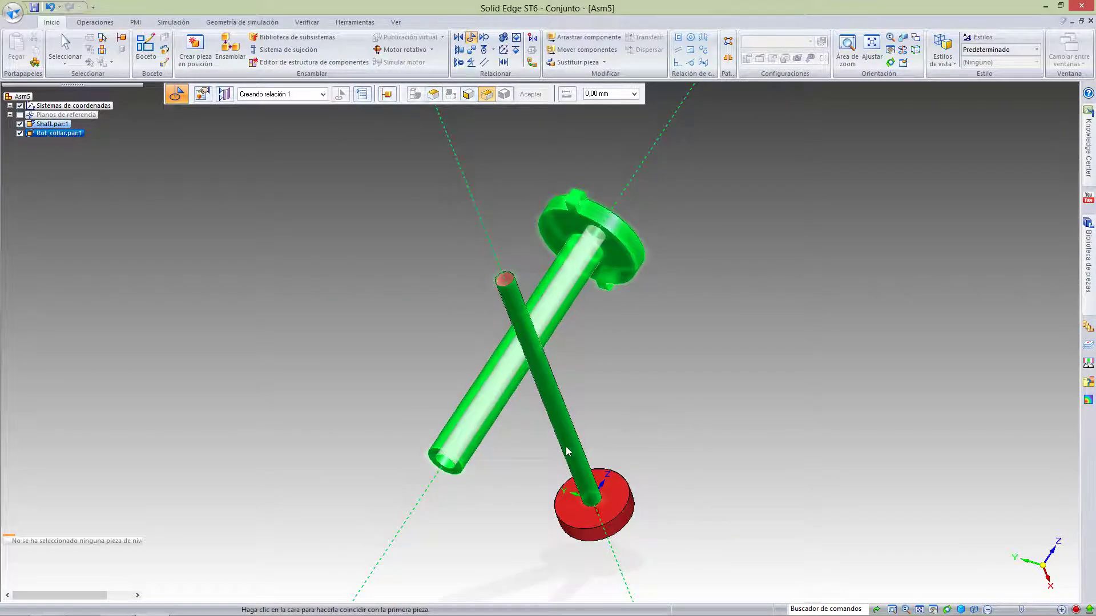
{"action": "left_click", "coordinate": [457, 471]}
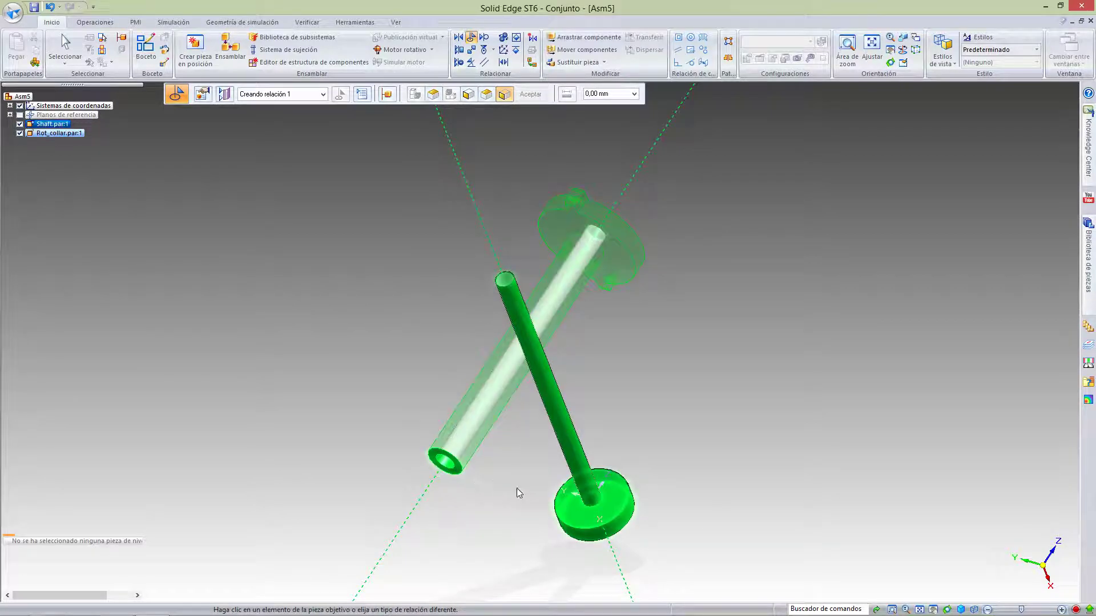
{"action": "left_click", "coordinate": [567, 508]}
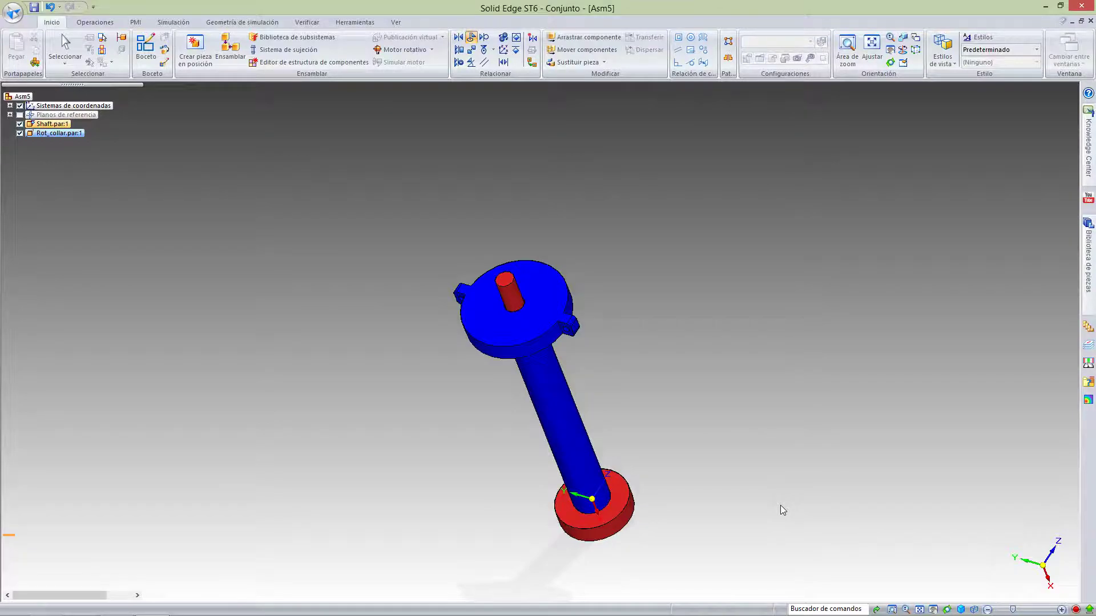
{"action": "middle_click_drag", "start_coordinate": [777, 522], "coordinate": [776, 479]}
{"action": "key", "text": "Escape"}
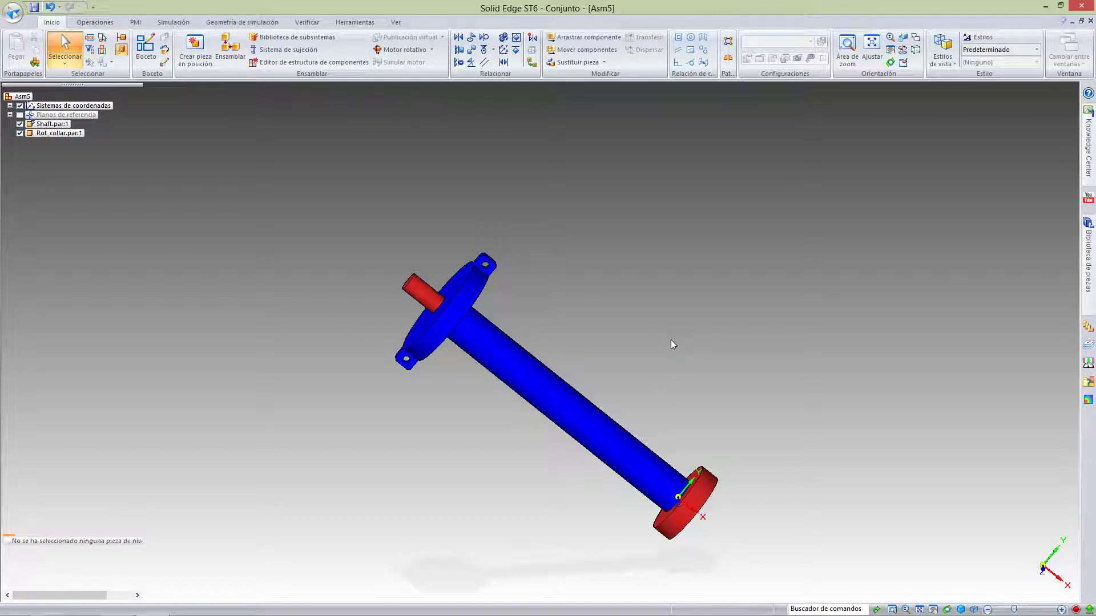
- Examine the collar's two relationships with the shaft, including the axis alignment's rotation lock
{"action": "left_click", "coordinate": [465, 302]}
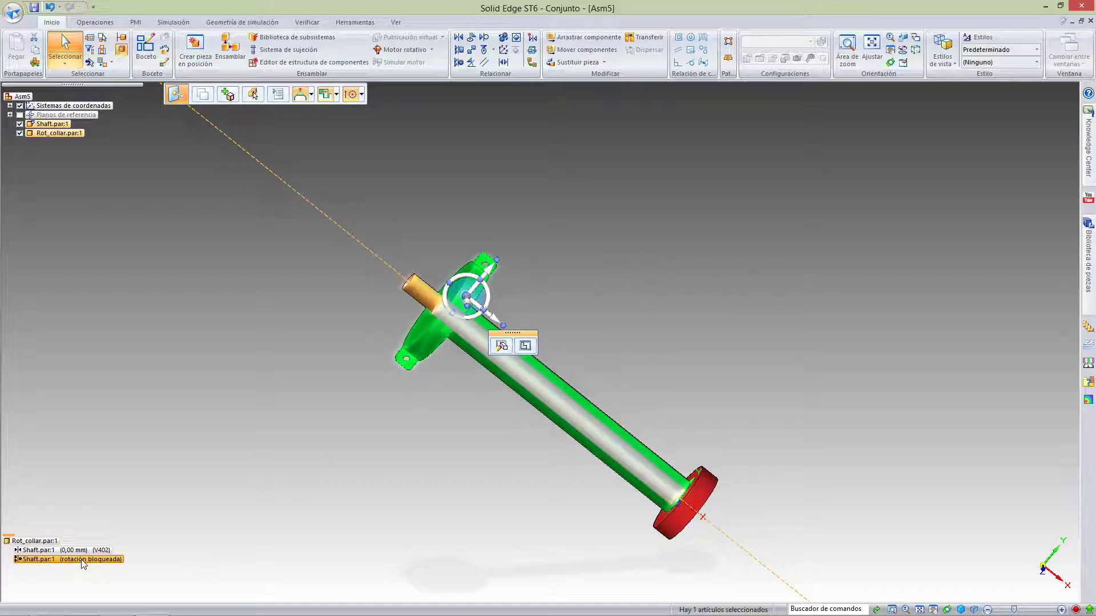
{"action": "left_click", "coordinate": [434, 366]}
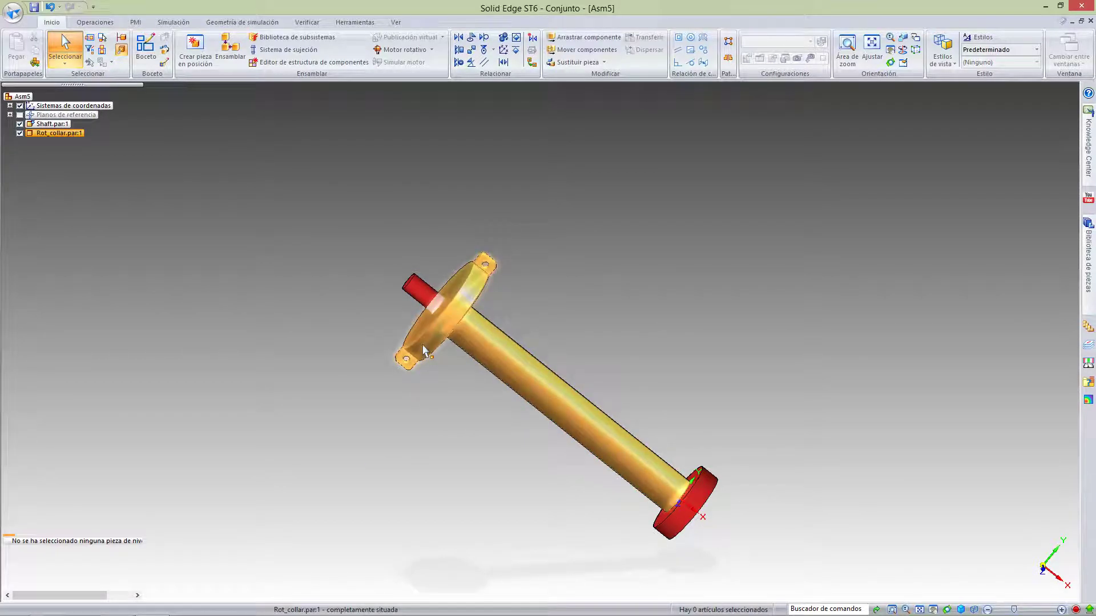
{"action": "left_click", "coordinate": [422, 346]}
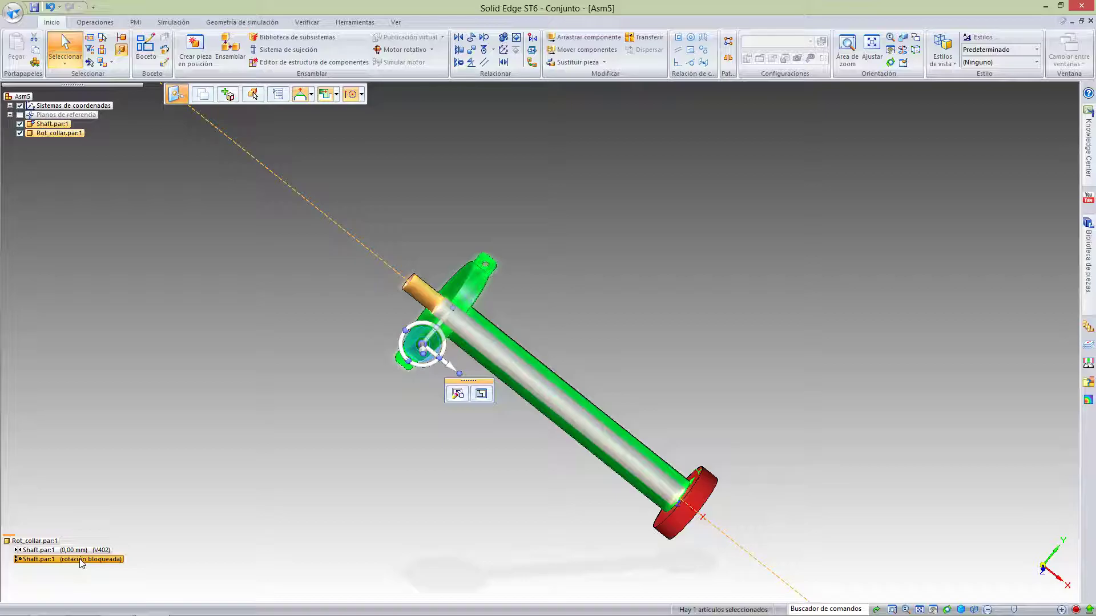
- Undo the last Insert relationship between the collar and the shaft
{"action": "left_click", "coordinate": [260, 423]}
{"action": "key", "text": "ctrl+z"}
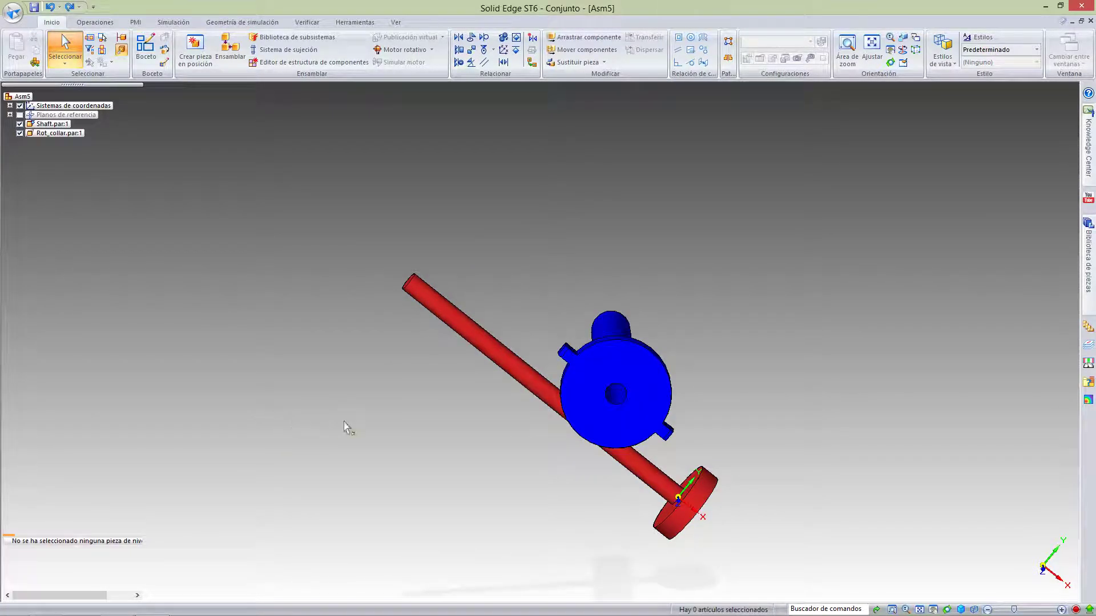
{"action": "middle_click_drag", "start_coordinate": [390, 443], "coordinate": [403, 333]}
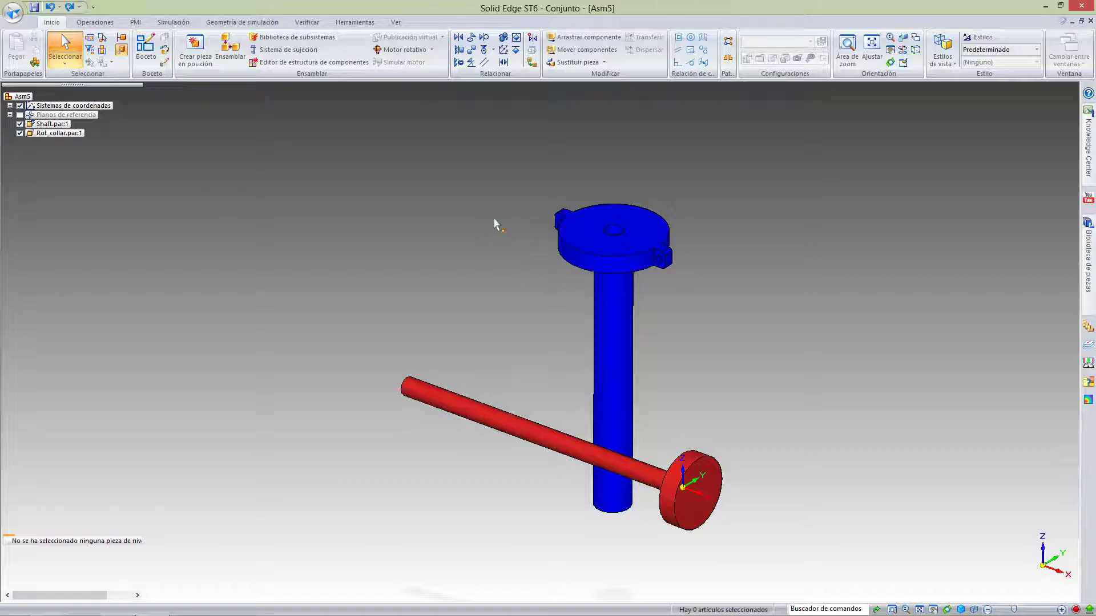
- Apply a Tangent relationship at 0,00 mm between the shaft's rod and the collar's tube, and undo it
{"action": "left_click", "coordinate": [487, 41]}
{"action": "left_click", "coordinate": [505, 426]}
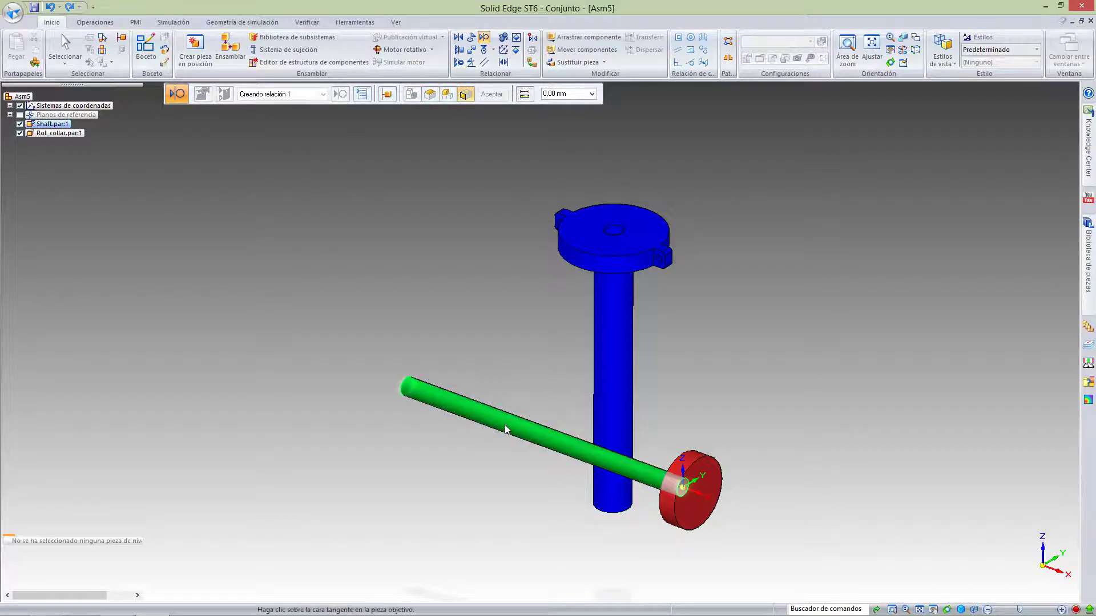
{"action": "left_click", "coordinate": [607, 420]}
{"action": "middle_click_drag", "start_coordinate": [814, 412], "coordinate": [745, 422]}
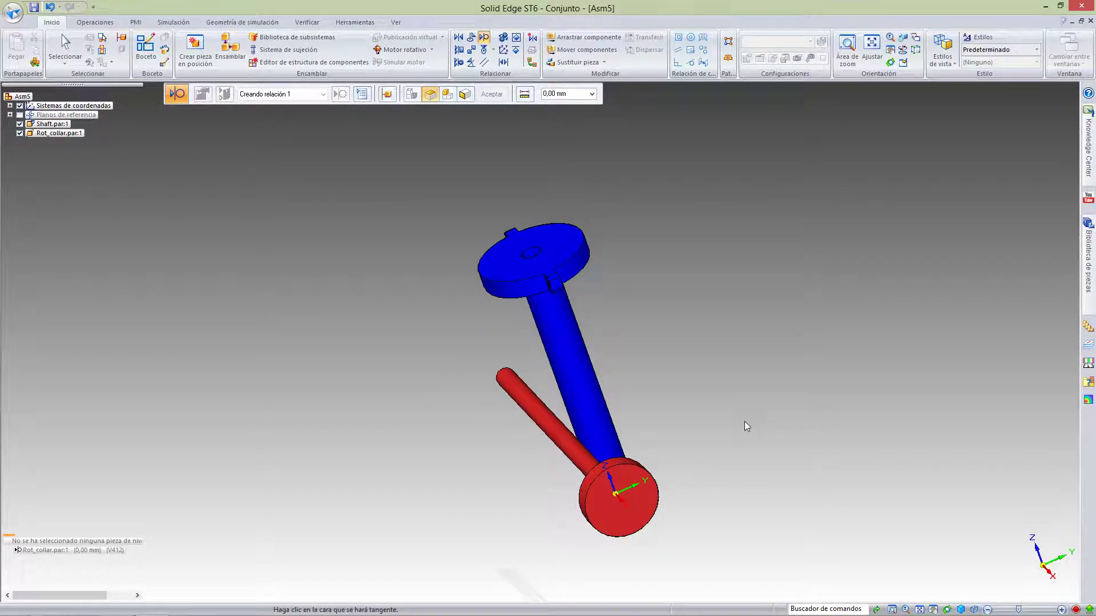
{"action": "left_click", "coordinate": [531, 416]}
{"action": "mouse_move", "coordinate": [462, 455]}
{"action": "middle_mouse_down"}
{"action": "mouse_move", "coordinate": [500, 450]}
{"action": "mouse_move", "coordinate": [459, 452]}
{"action": "middle_mouse_up"}
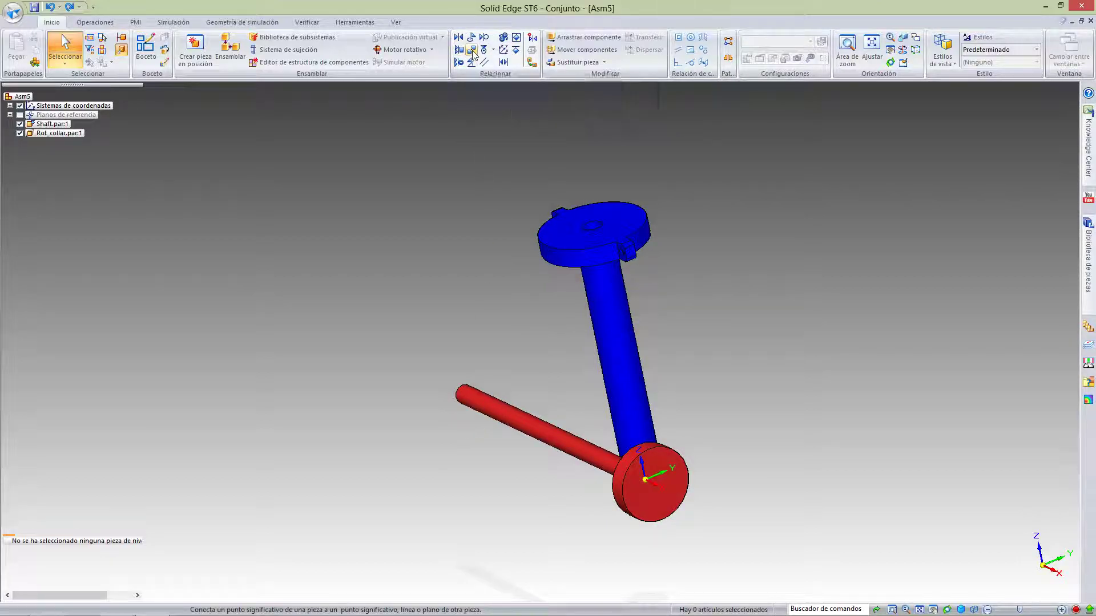
- Connect the centre point of the collar's flange hole to the centre point of the shaft's free end at 0,00 mm, and undo it
{"action": "left_click", "coordinate": [471, 50]}
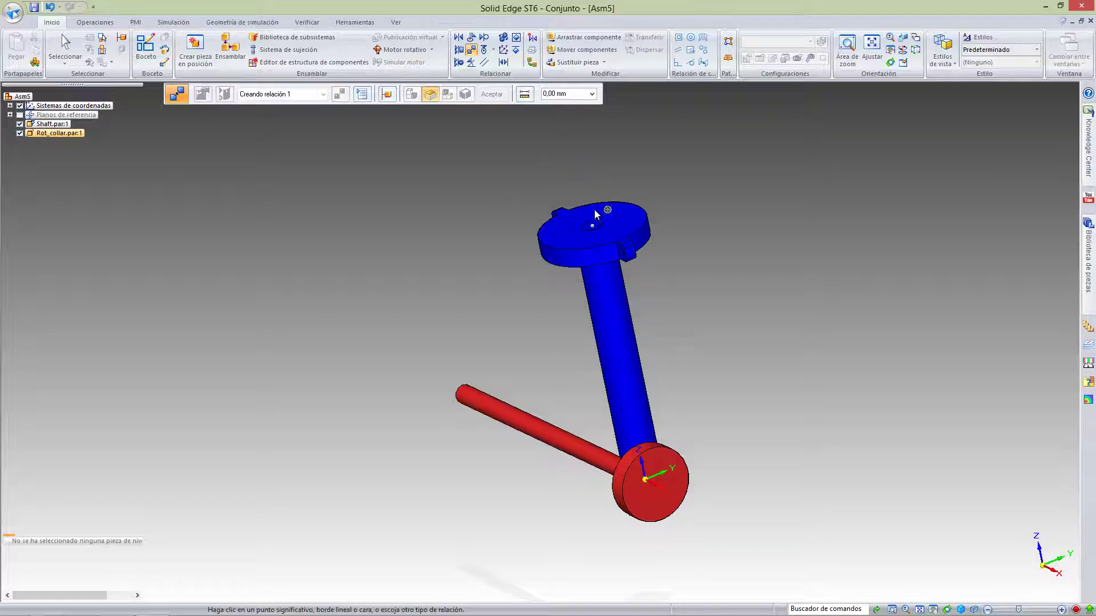
{"action": "left_click", "coordinate": [594, 226]}
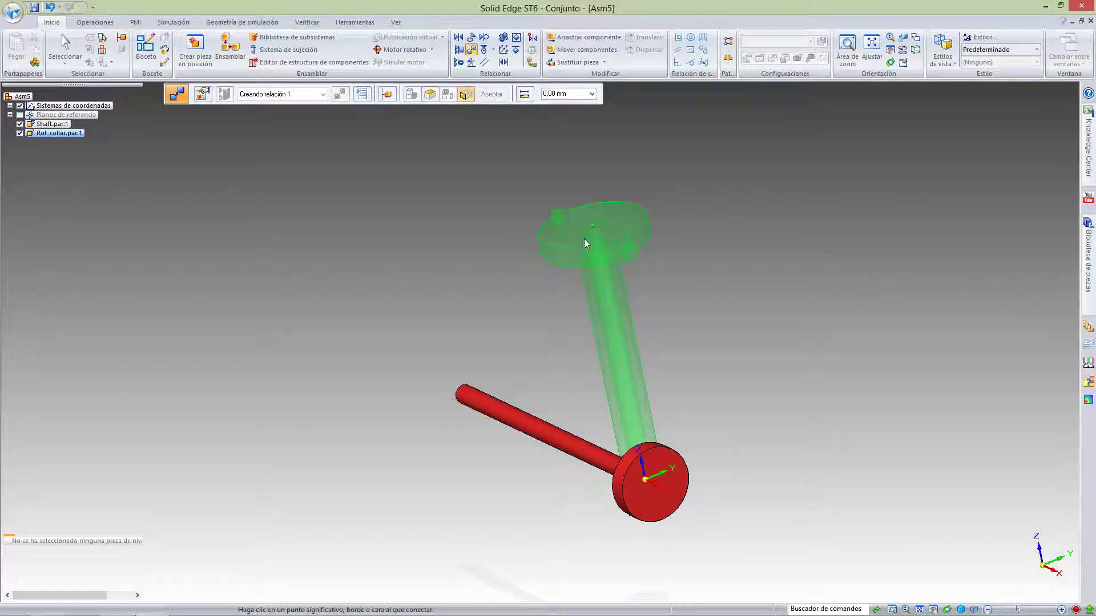
{"action": "middle_click_drag", "start_coordinate": [372, 443], "coordinate": [472, 430]}
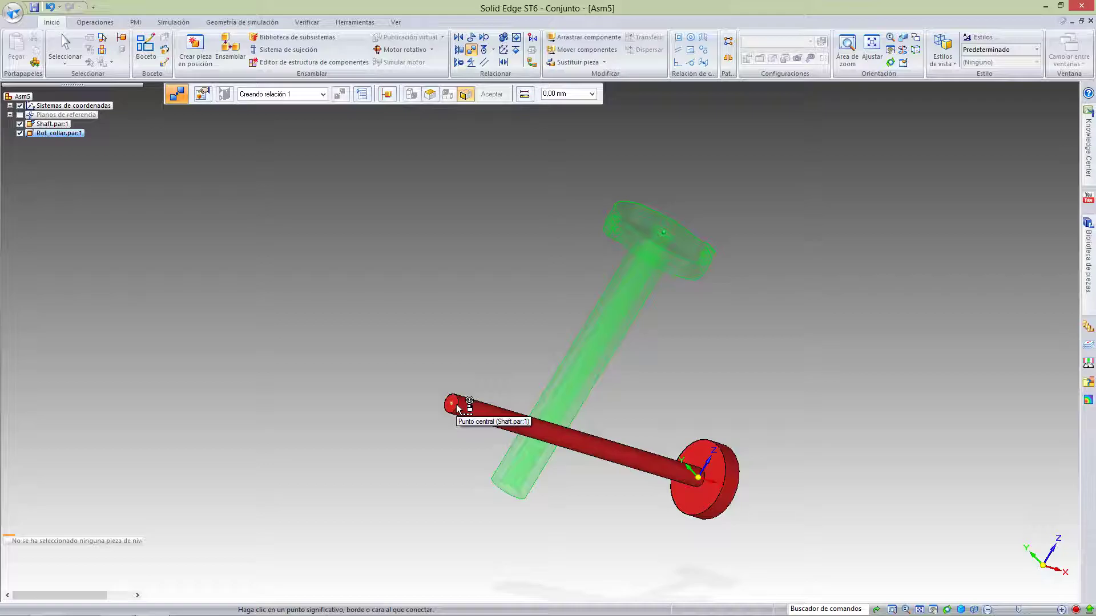
{"action": "left_click", "coordinate": [456, 405]}
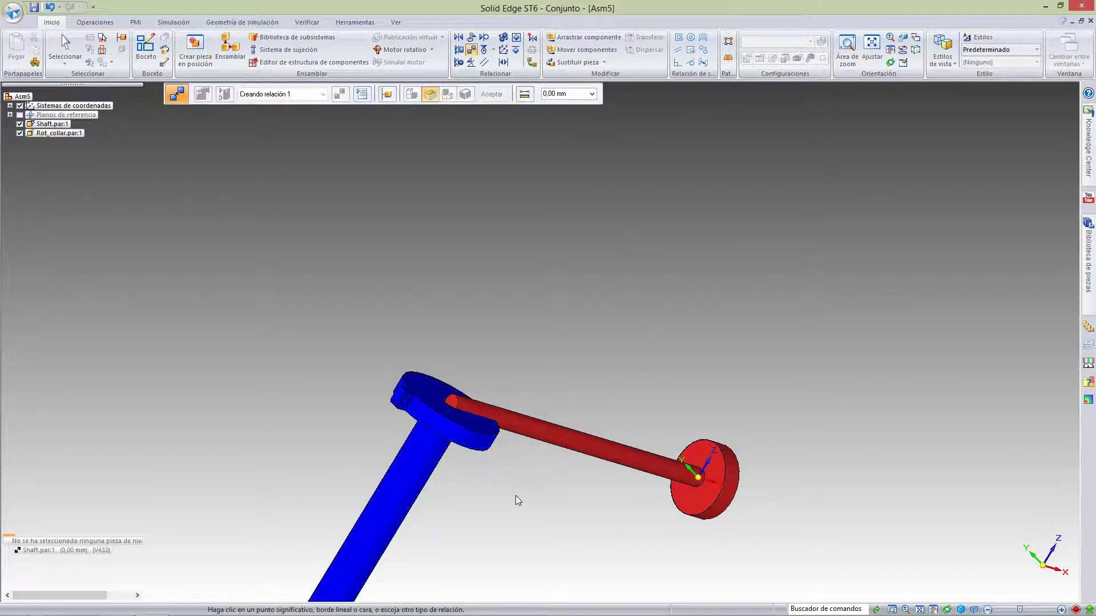
{"action": "middle_click_drag", "start_coordinate": [526, 501], "coordinate": [434, 477]}
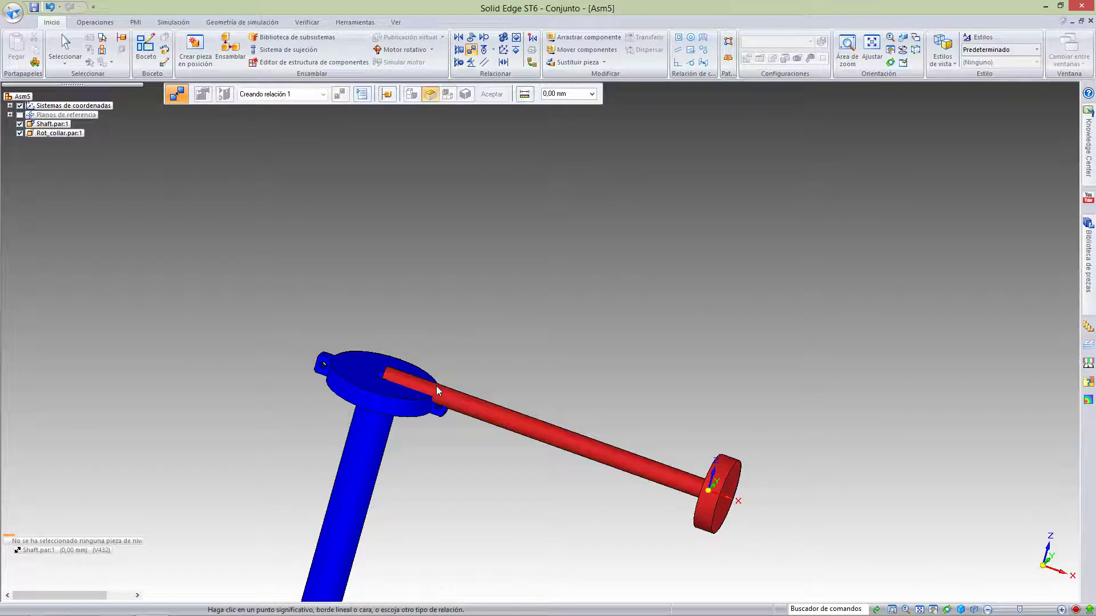
{"action": "left_click", "coordinate": [481, 405]}
{"action": "middle_click_drag", "start_coordinate": [905, 306], "coordinate": [830, 306]}
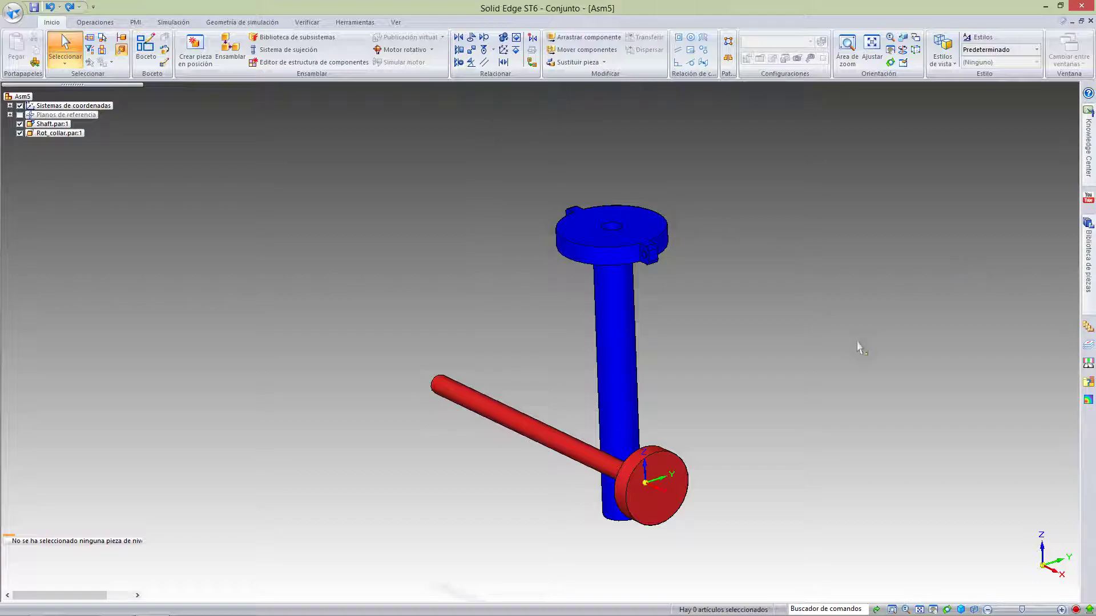
- Run the relationship assistant on the collar against all other parts in the assembly and accept the proposed planar alignments with the shaft
{"action": "mouse_move", "coordinate": [1091, 292]}
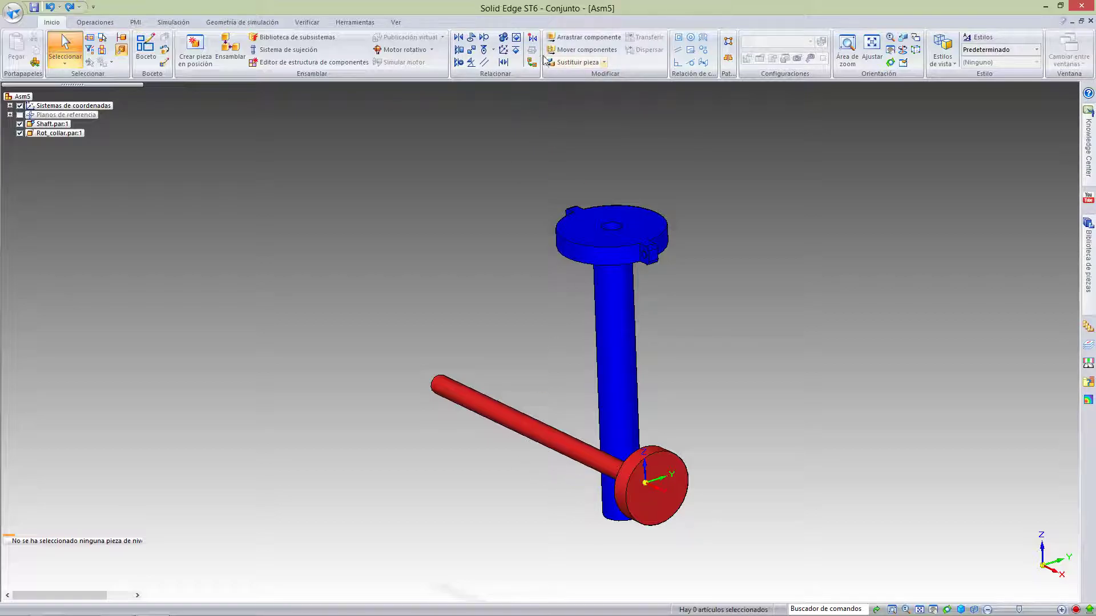
{"action": "left_click", "coordinate": [532, 40]}
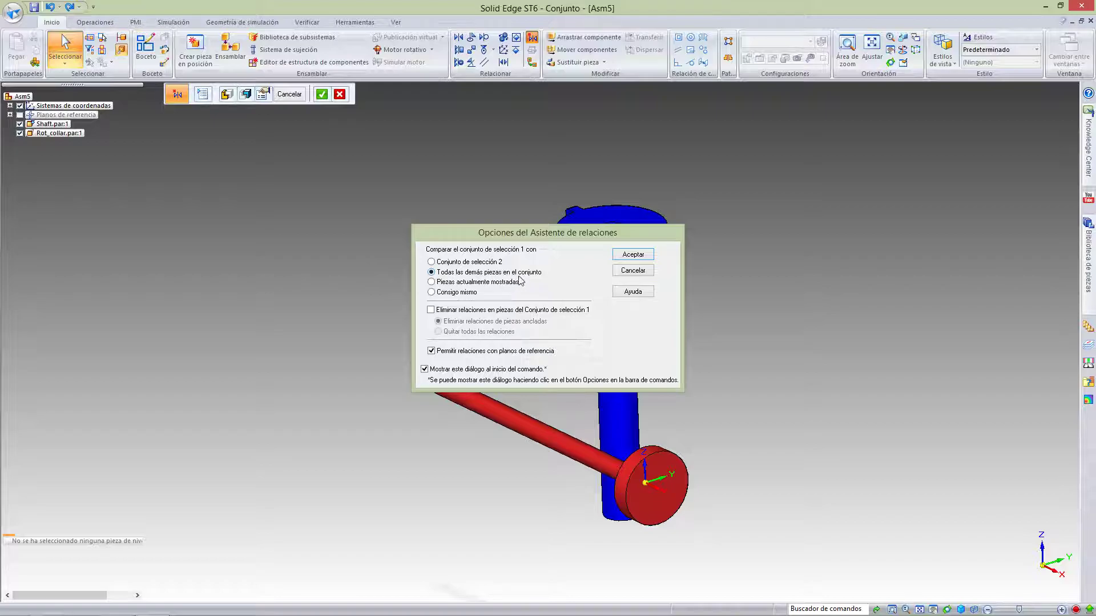
{"action": "left_click", "coordinate": [632, 255]}
{"action": "left_click", "coordinate": [616, 266]}
{"action": "left_click", "coordinate": [321, 94]}
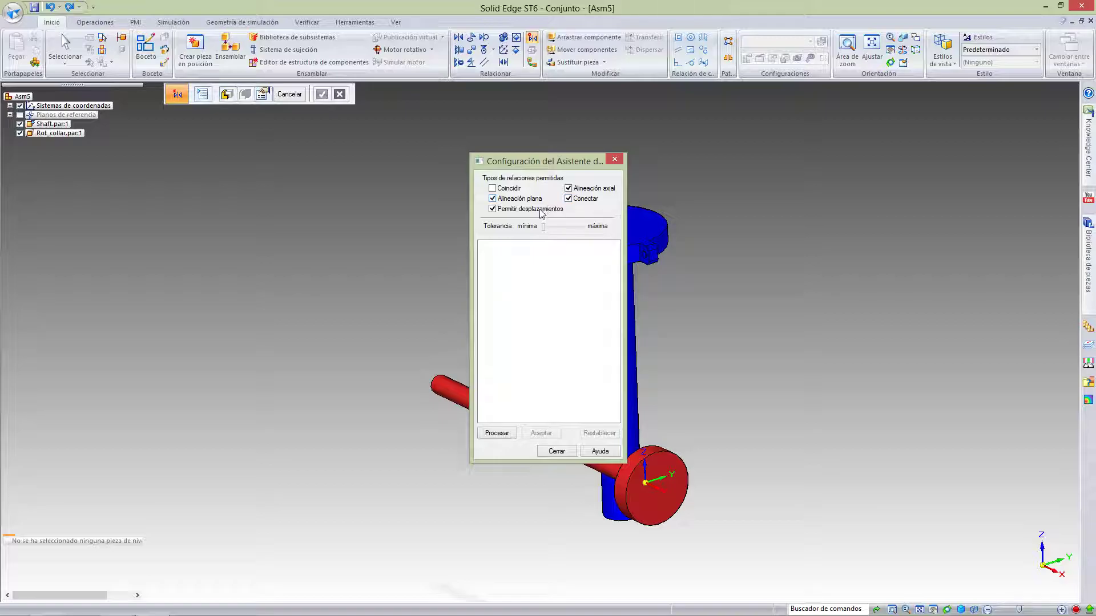
{"action": "left_click", "coordinate": [497, 433]}
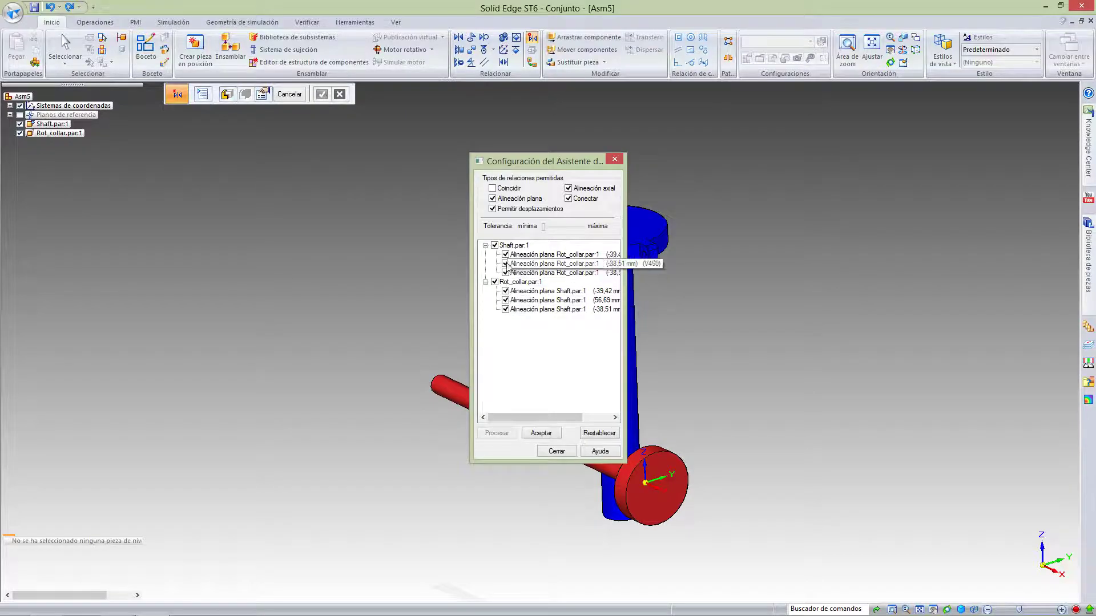
{"action": "left_click", "coordinate": [547, 435]}
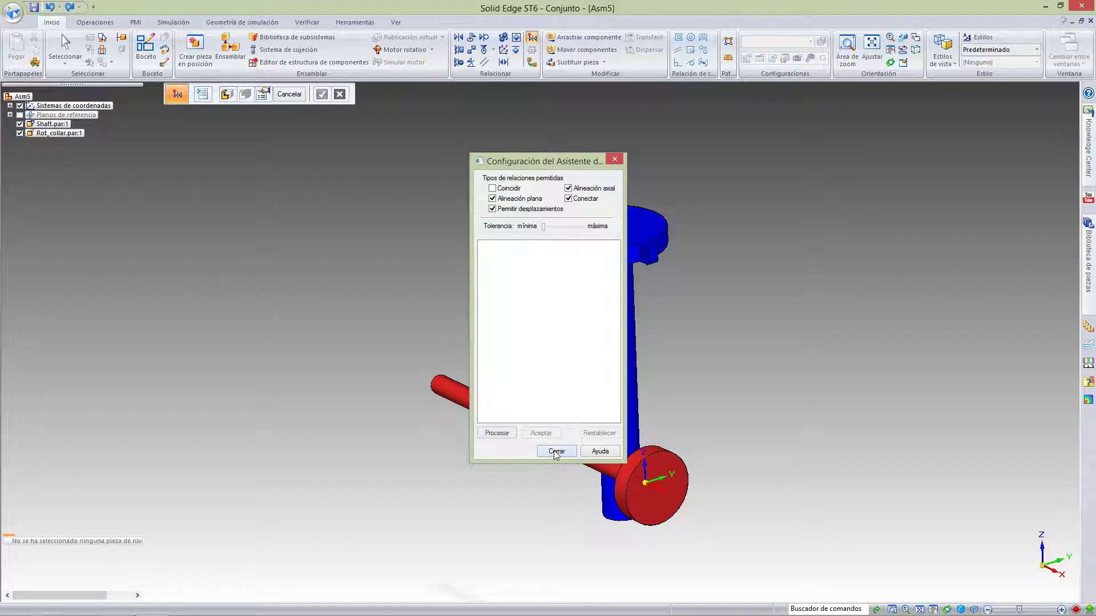
{"action": "left_click", "coordinate": [555, 451]}
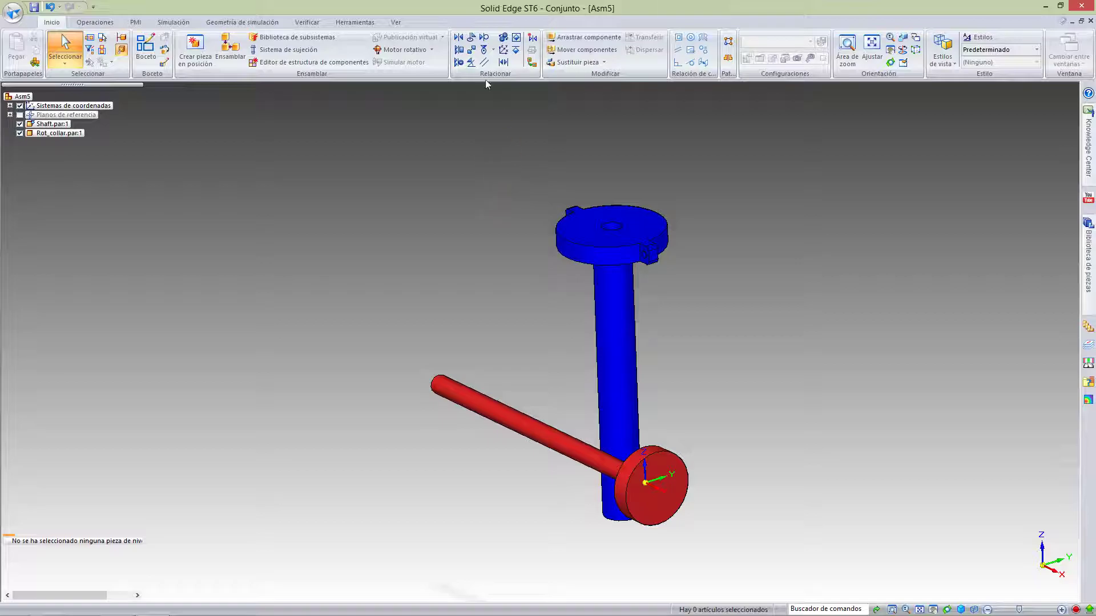
- Try to mate the collar's flange face with the shaft's disc face at 0,00 mm
{"action": "left_click", "coordinate": [463, 39]}
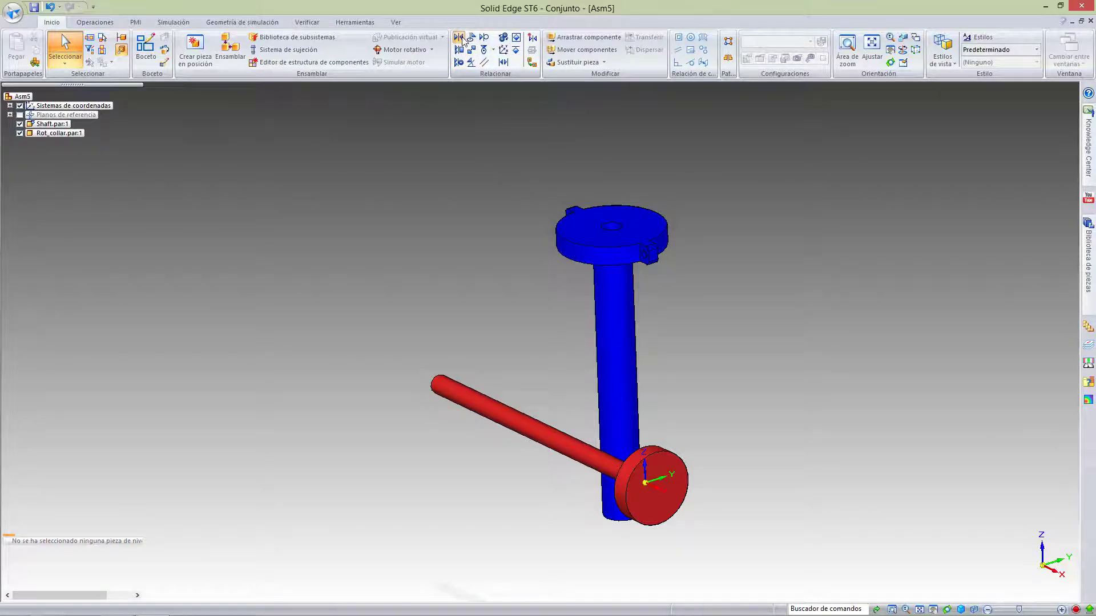
{"action": "left_click", "coordinate": [568, 228]}
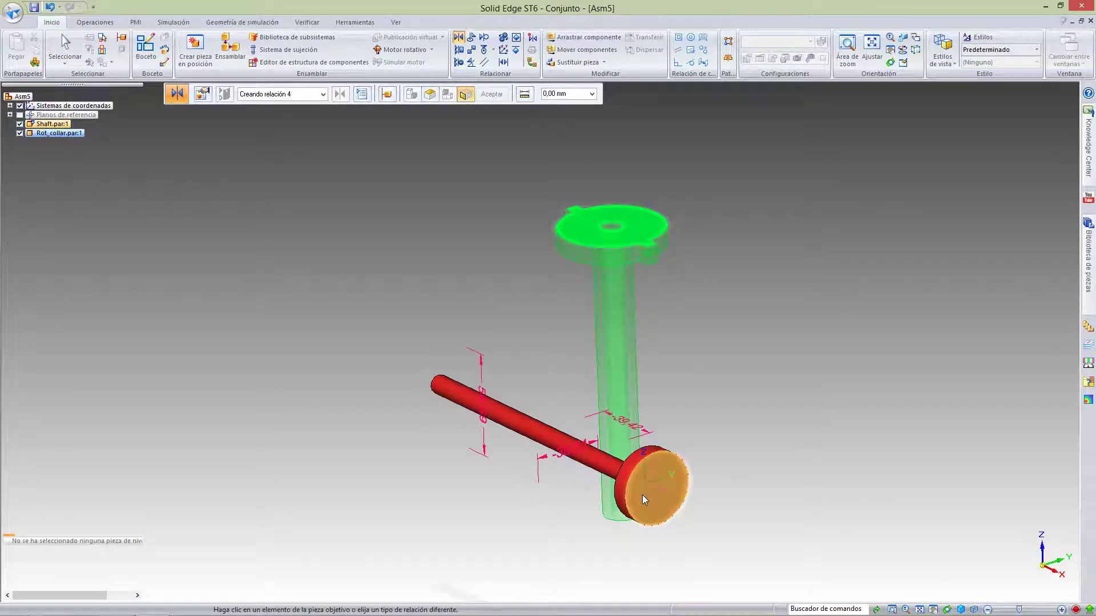
{"action": "left_click", "coordinate": [645, 490]}
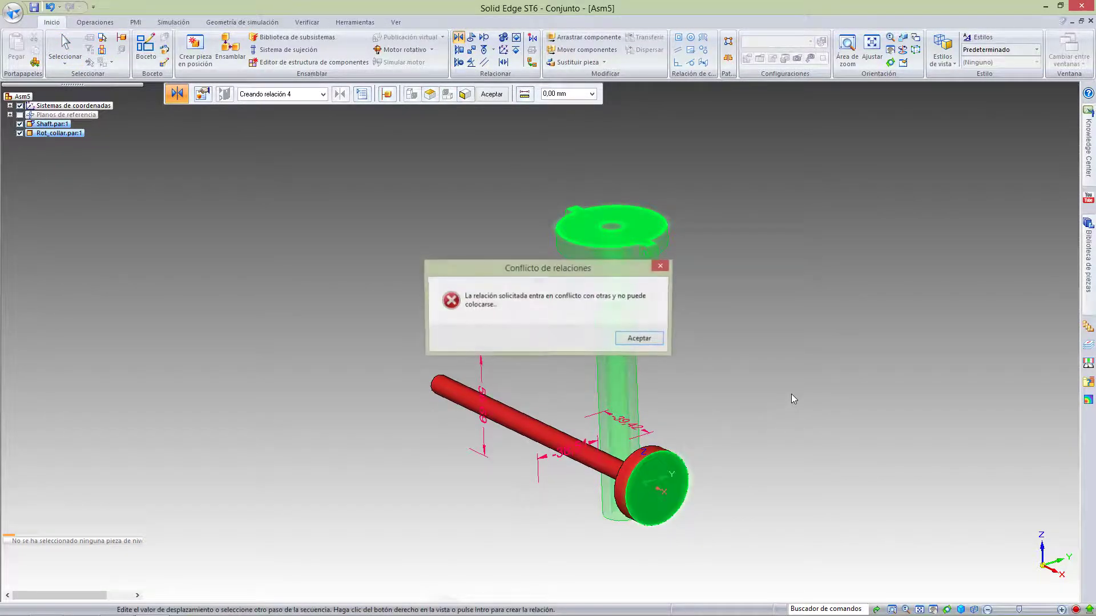
{"action": "left_click", "coordinate": [641, 340]}
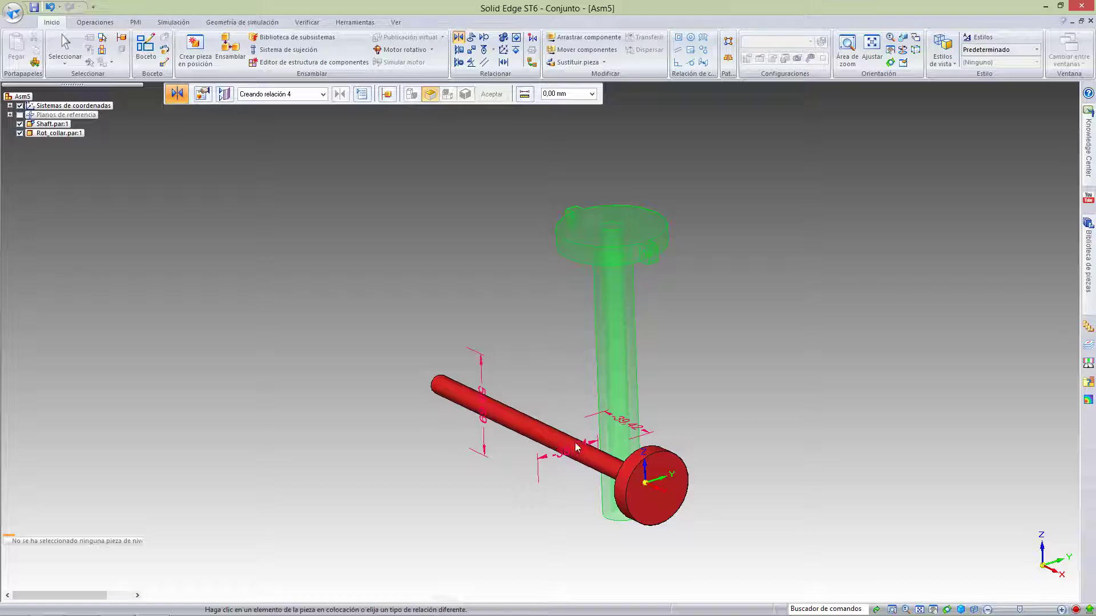
{"action": "key", "text": "Escape"}
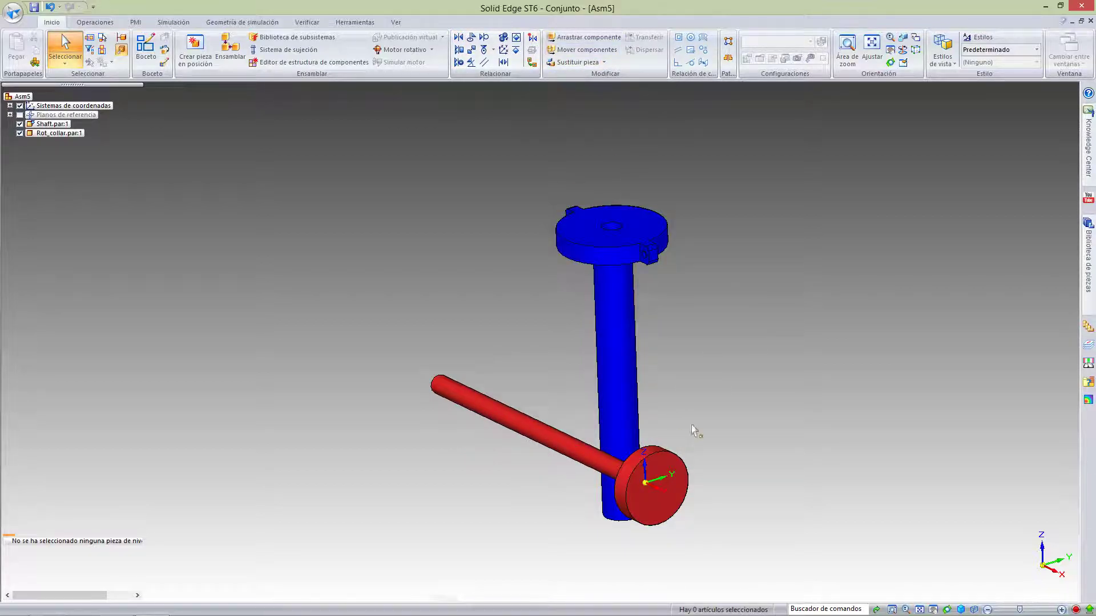
- Examine the three planar alignment relationships between the shaft and the collar
{"action": "left_click", "coordinate": [560, 450]}
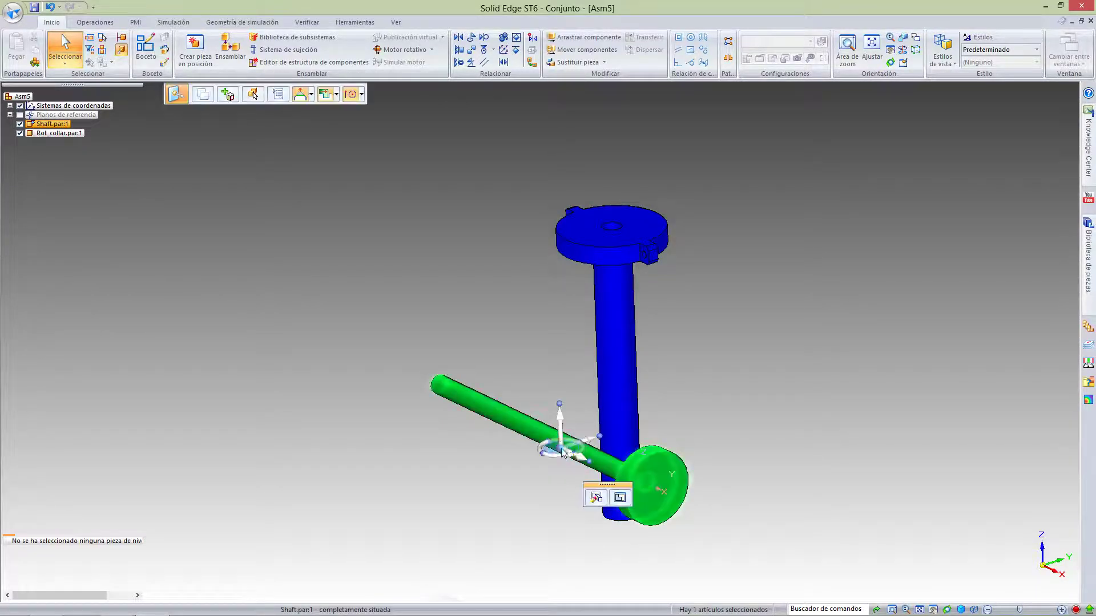
{"action": "left_click", "coordinate": [494, 446]}
{"action": "left_click", "coordinate": [534, 429]}
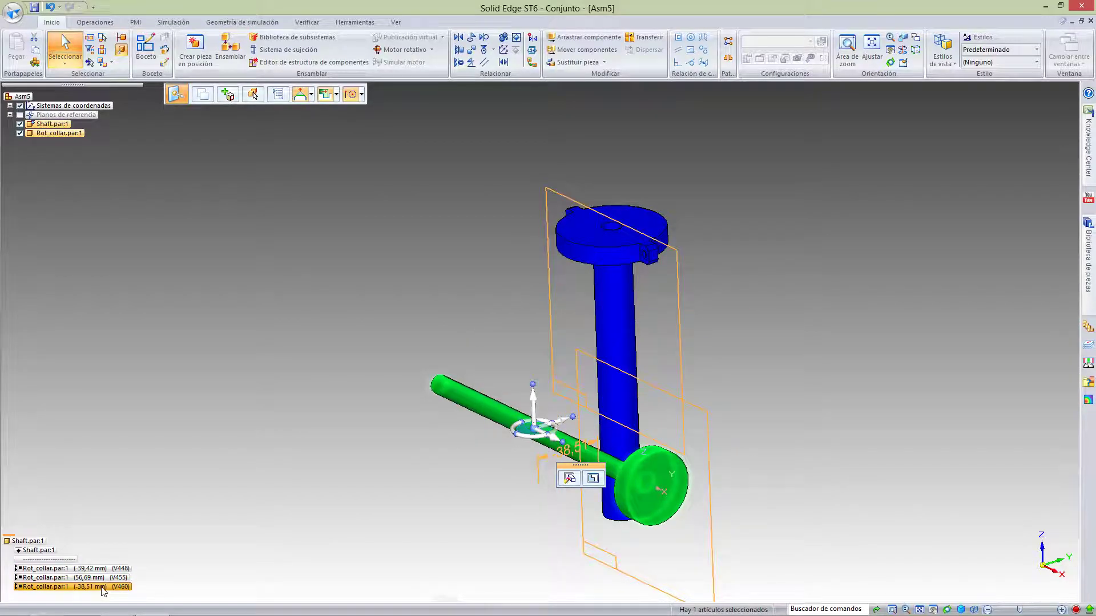
{"action": "left_click", "coordinate": [238, 357]}
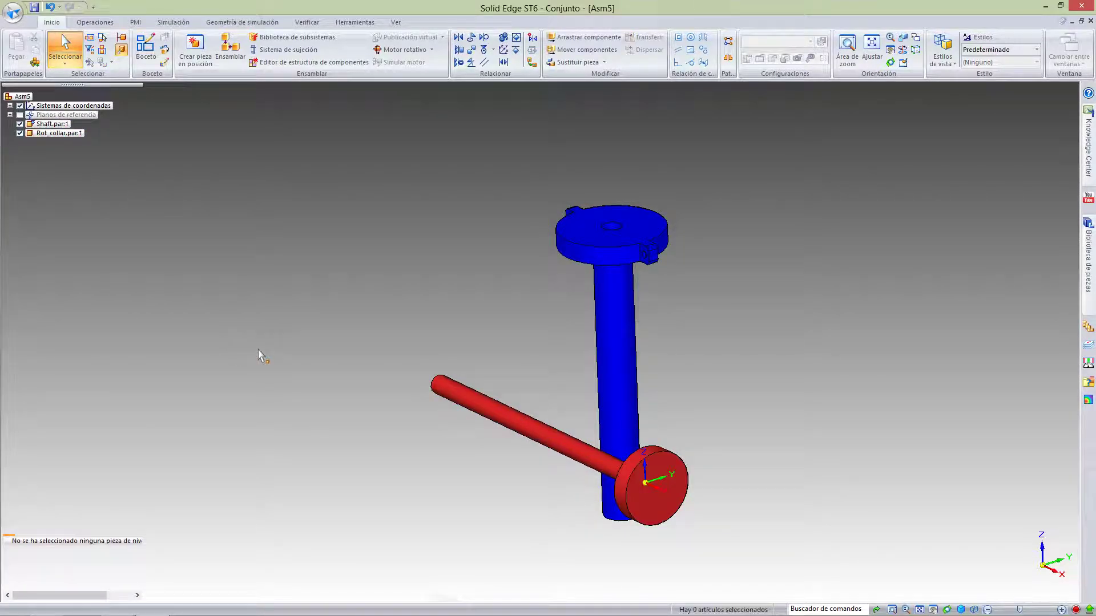
- Undo the assistant's planar alignments and check the relationships of the collar and the shaft
{"action": "key", "text": "ctrl+z"}
{"action": "left_click", "coordinate": [600, 358]}
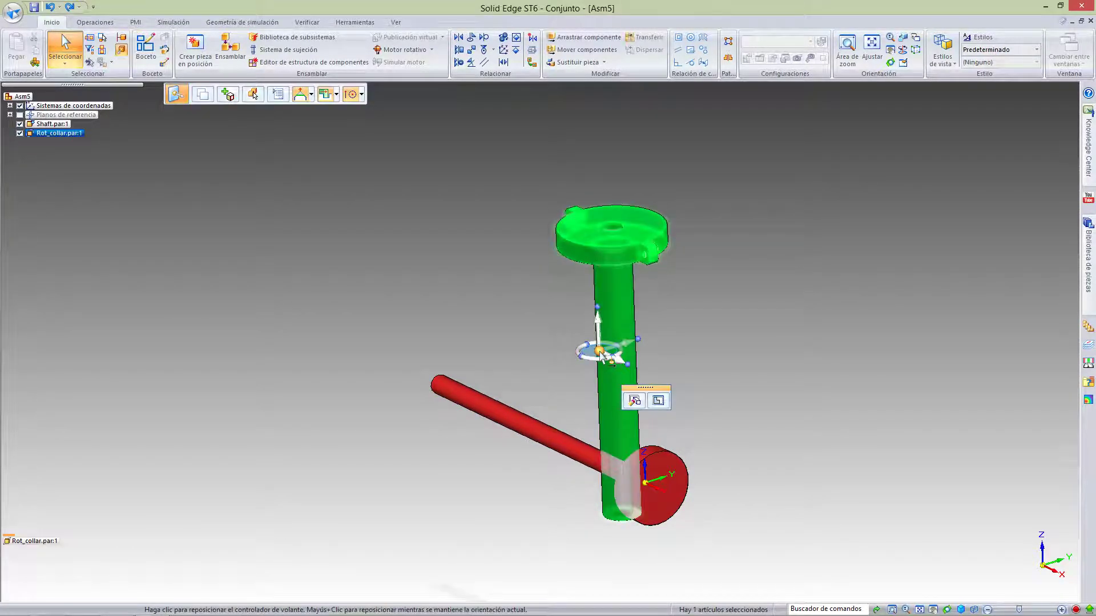
{"action": "left_click", "coordinate": [540, 429]}
{"action": "left_click", "coordinate": [393, 398]}
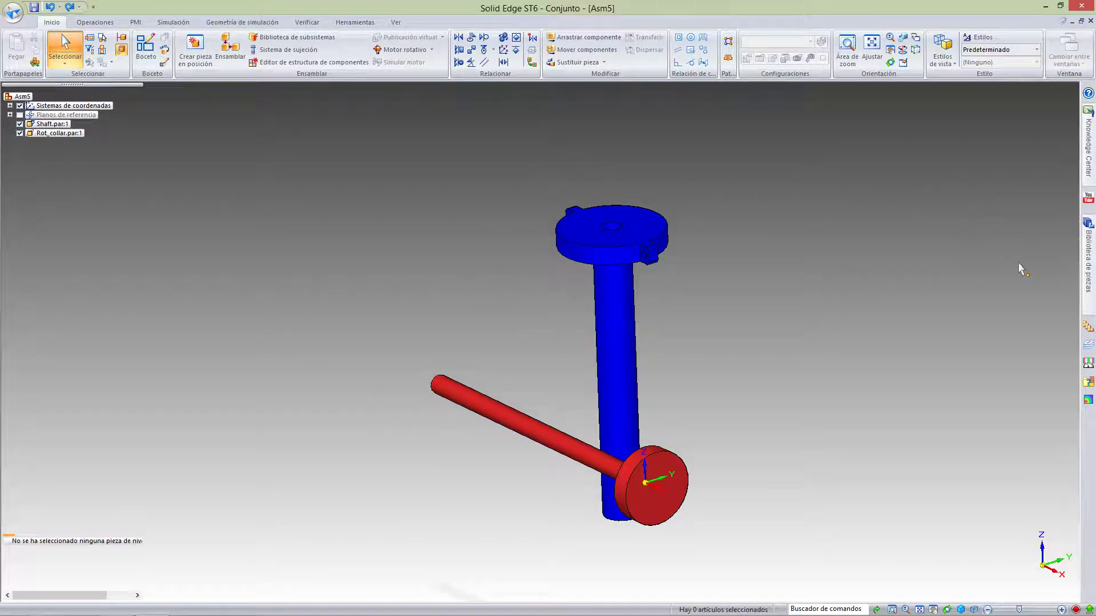
- Place Slider.par from the Actividad 1 parts beside the collar, without assigning any relationship
{"action": "mouse_move", "coordinate": [858, 347]}
{"action": "middle_mouse_down"}
{"action": "mouse_move", "coordinate": [809, 359]}
{"action": "mouse_move", "coordinate": [827, 332]}
{"action": "mouse_move", "coordinate": [847, 363]}
{"action": "middle_mouse_up"}
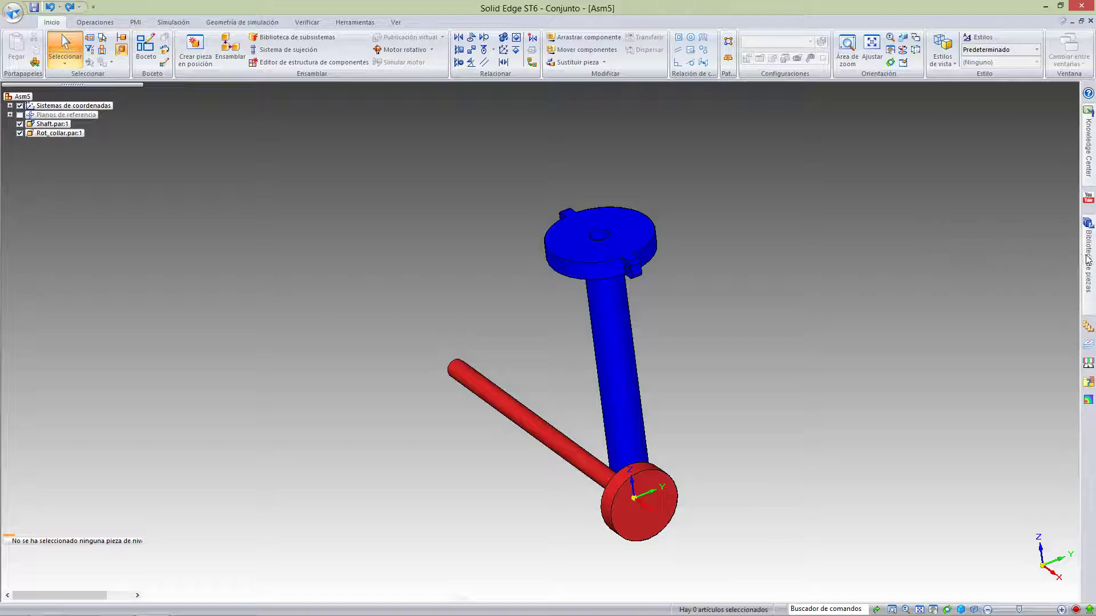
{"action": "mouse_move", "coordinate": [1087, 260]}
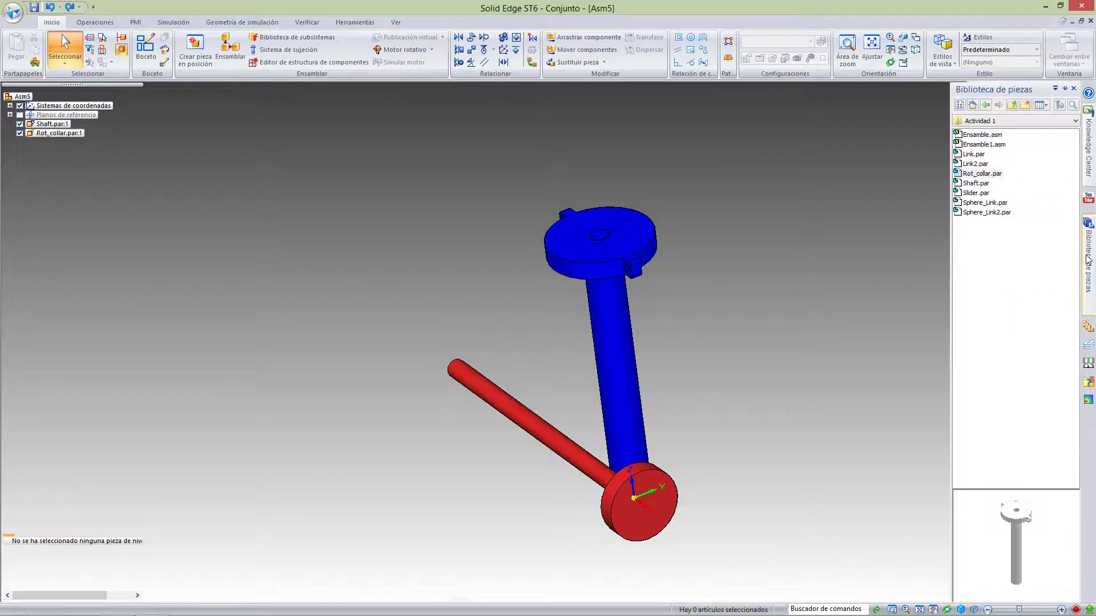
{"action": "left_click", "coordinate": [972, 184]}
{"action": "left_click_drag", "start_coordinate": [975, 193], "coordinate": [766, 396]}
{"action": "key", "text": "Escape"}
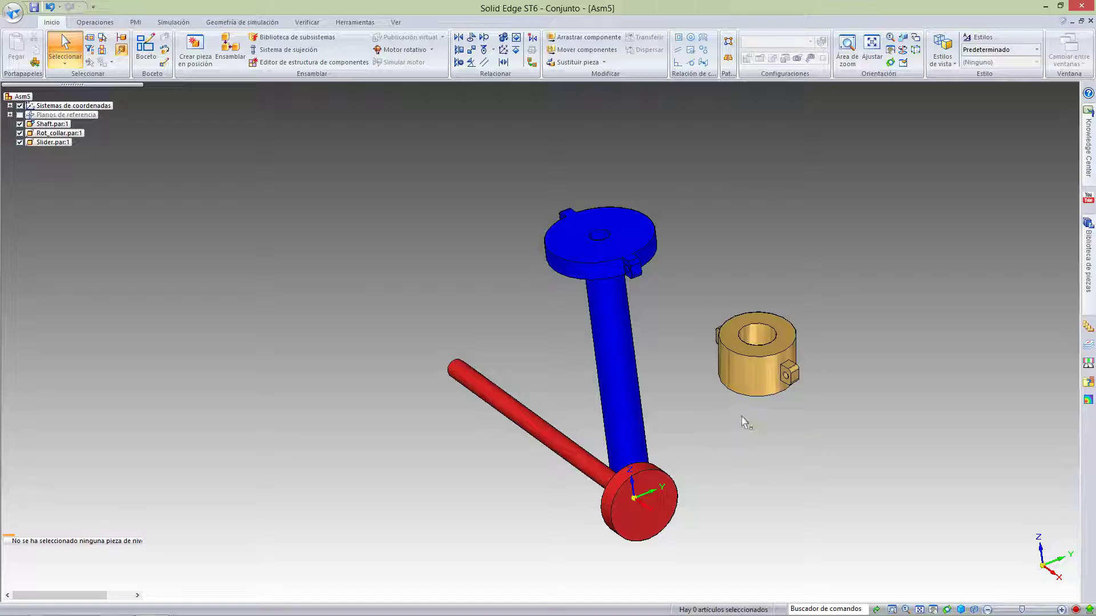
- Align the axis of the slider's bore with the collar's tube, leaving rotation unlocked
{"action": "left_click", "coordinate": [459, 62]}
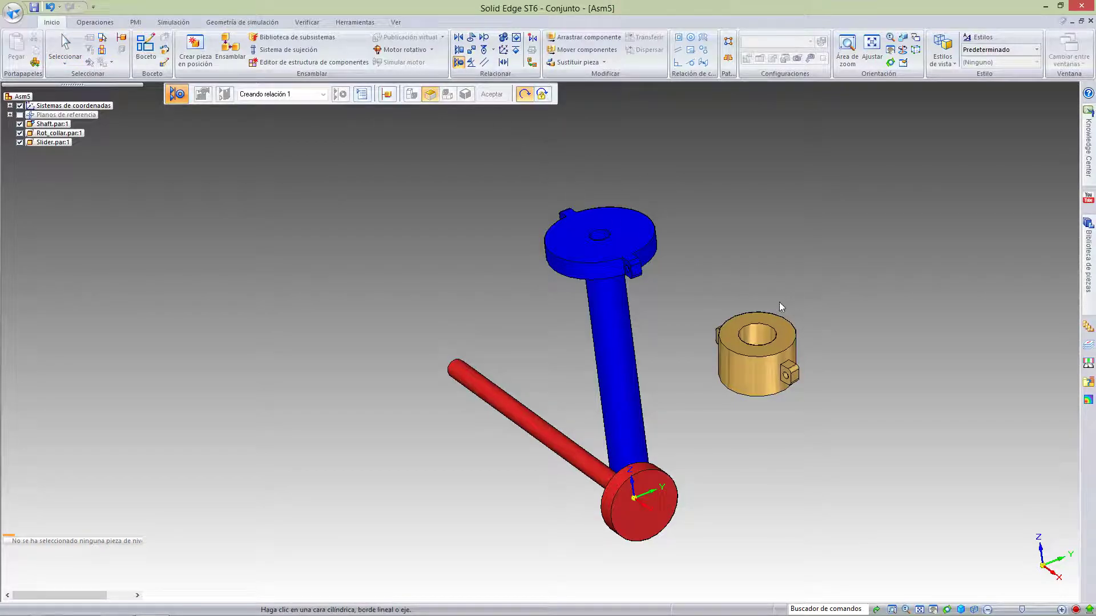
{"action": "left_click", "coordinate": [765, 335]}
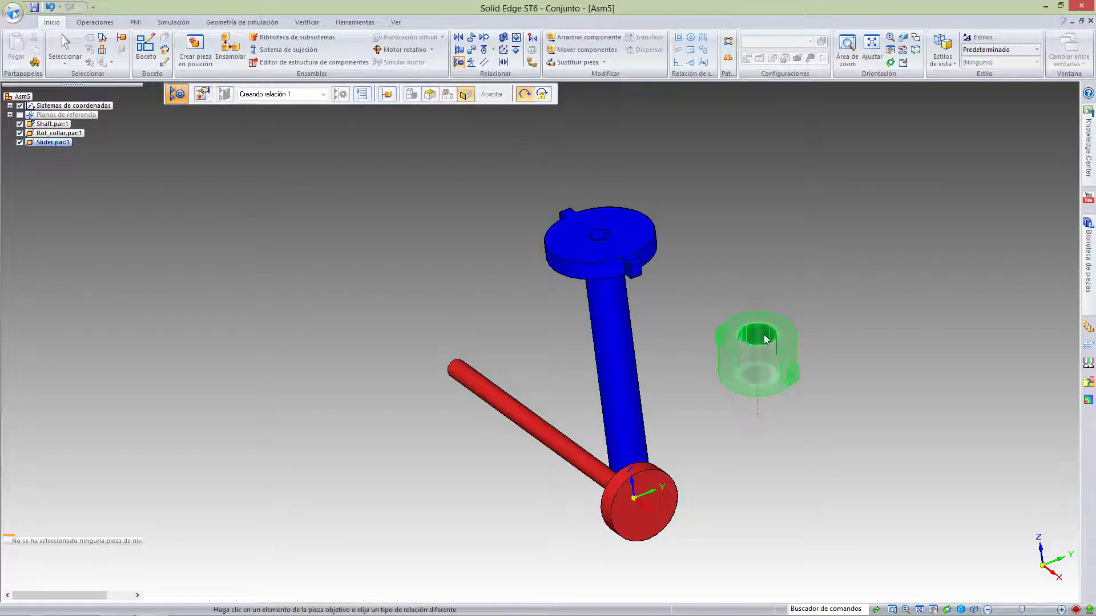
{"action": "left_click", "coordinate": [622, 359]}
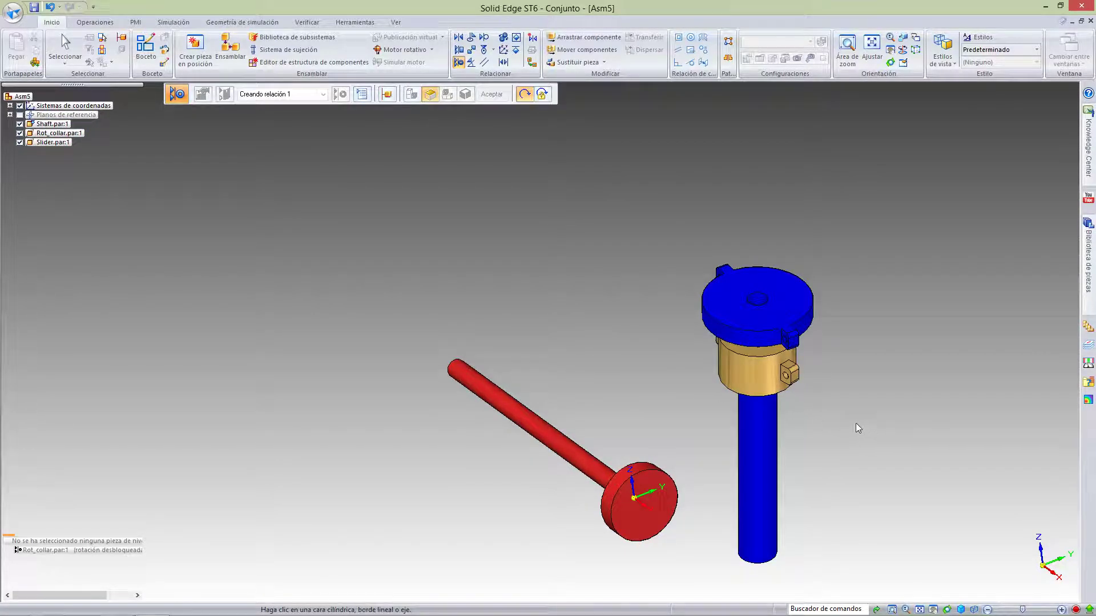
{"action": "left_click", "coordinate": [753, 385]}
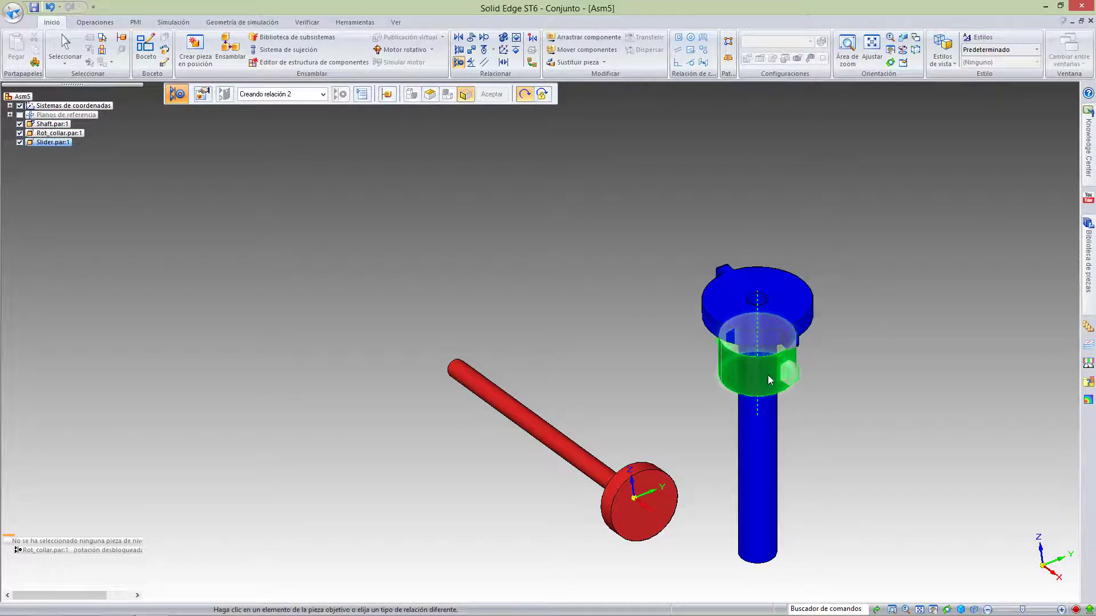
{"action": "middle_click_drag", "start_coordinate": [913, 418], "coordinate": [915, 358]}
{"action": "key", "text": "Escape"}
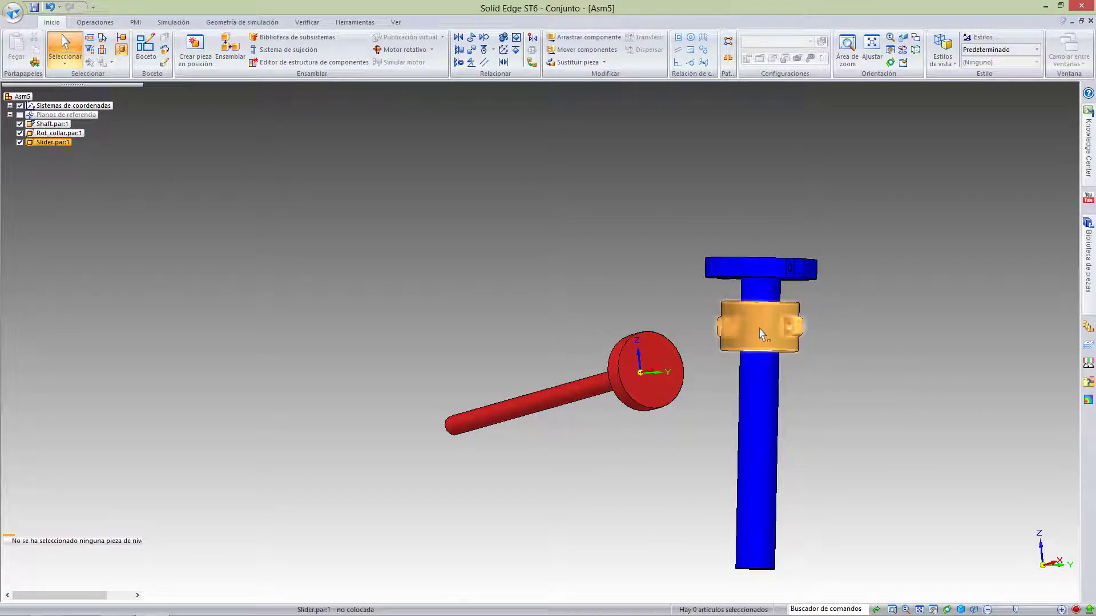
- Move the slider along the collar's tube to near its free end
{"action": "left_click", "coordinate": [762, 335]}
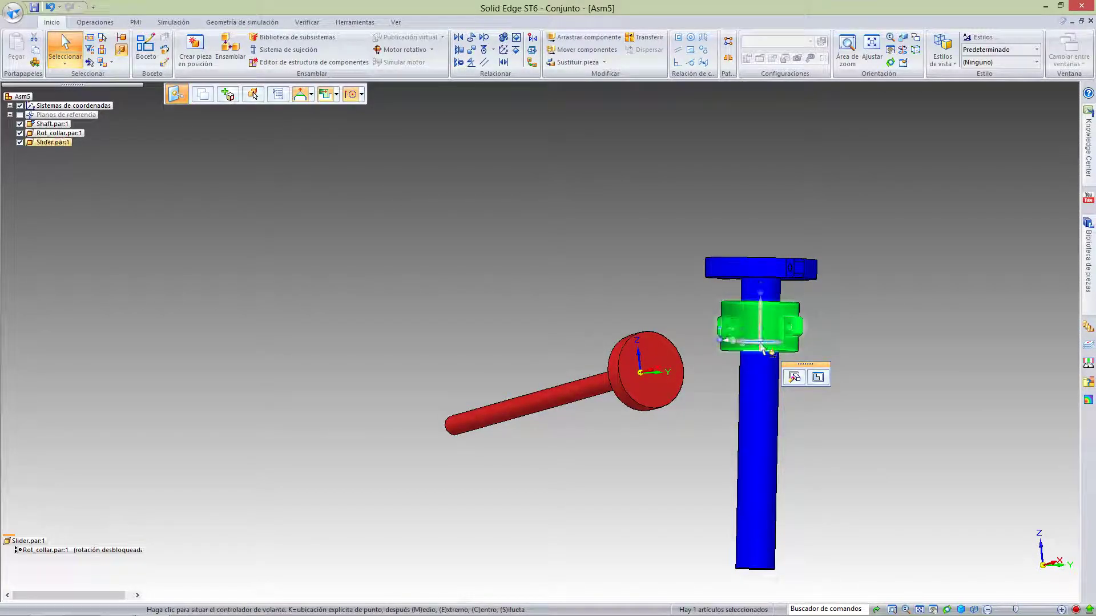
{"action": "left_click_drag", "start_coordinate": [762, 343], "coordinate": [761, 549]}
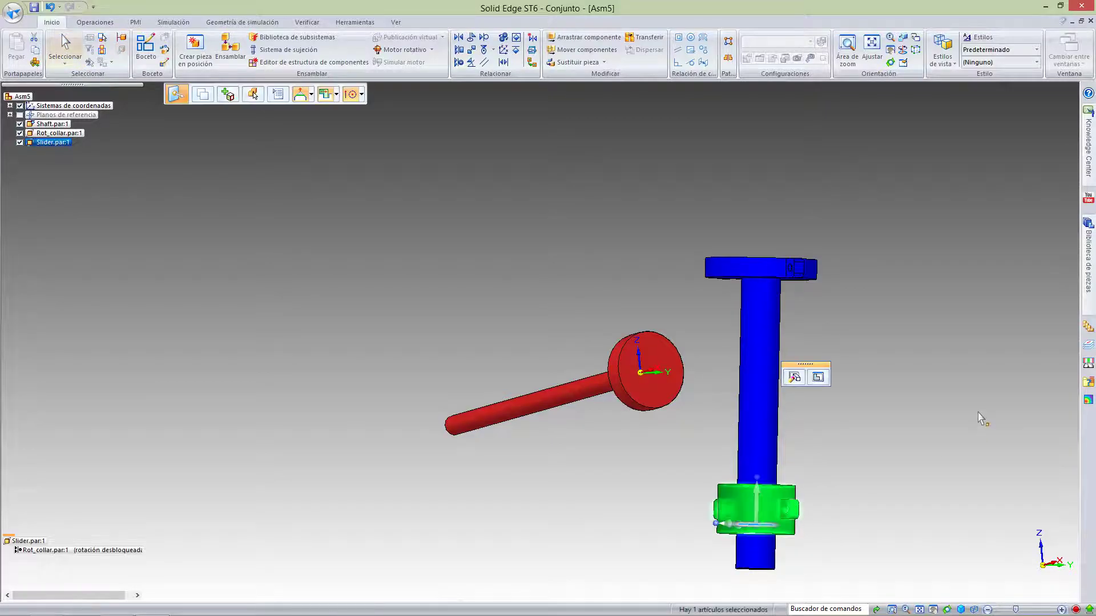
{"action": "left_click", "coordinate": [942, 456]}
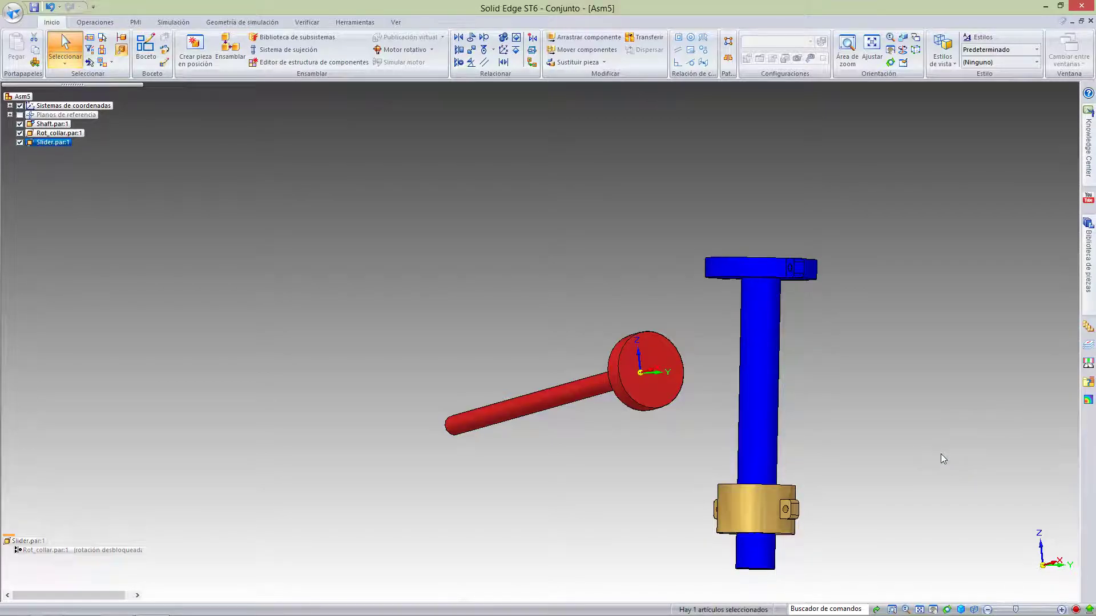
- Try to move the slider about 83 mm sideways off the collar's tube, and cancel the removal of its relationships
{"action": "left_click", "coordinate": [741, 526]}
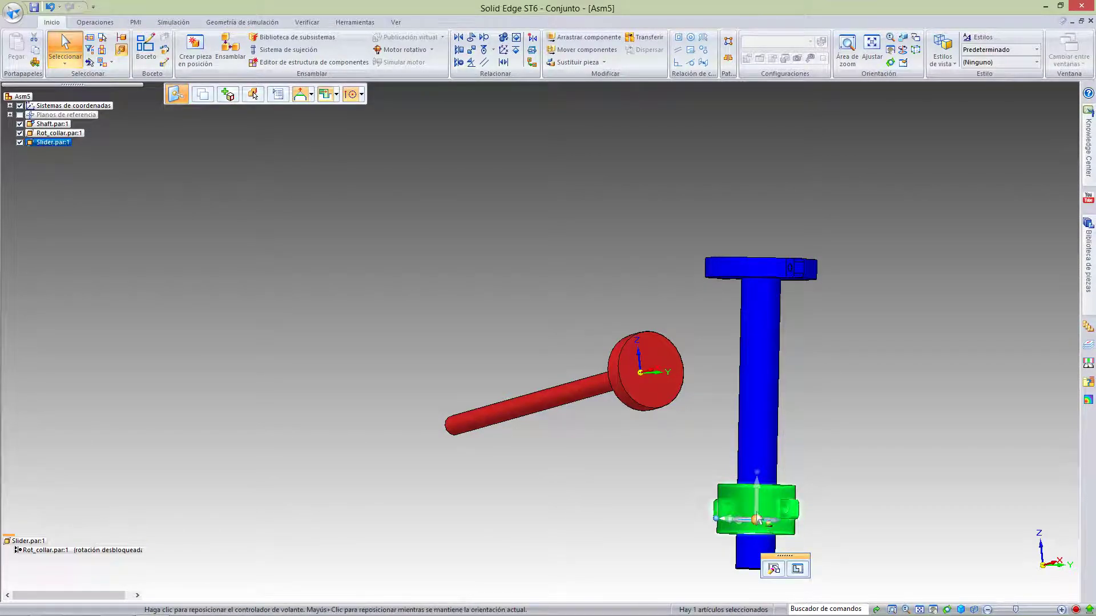
{"action": "left_click", "coordinate": [729, 521]}
{"action": "left_click_drag", "start_coordinate": [758, 526], "coordinate": [621, 515]}
{"action": "left_click", "coordinate": [700, 272]}
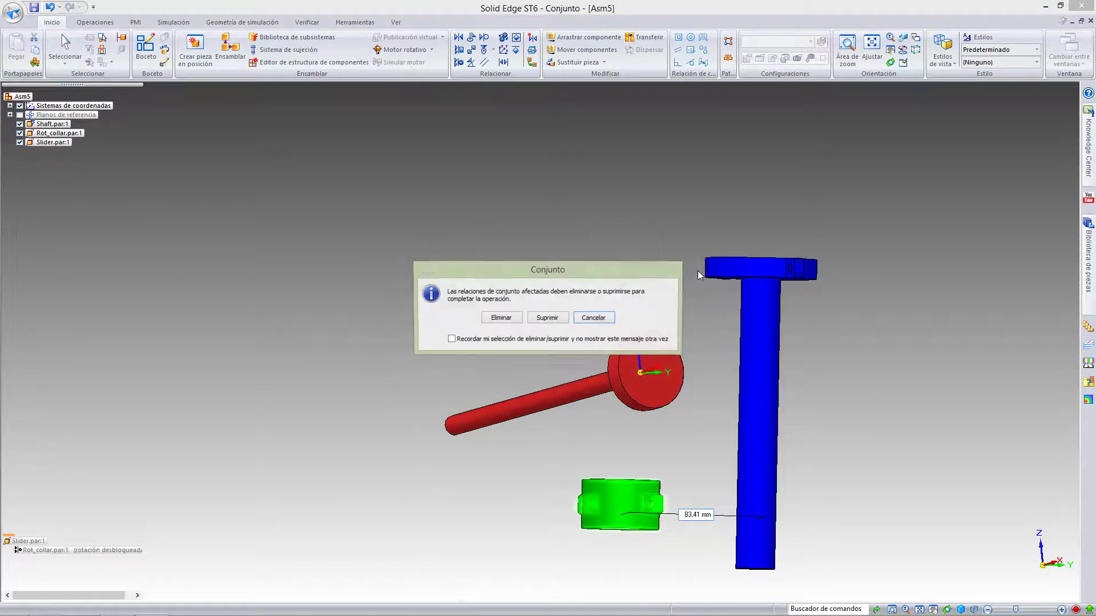
{"action": "left_click", "coordinate": [605, 332]}
{"action": "left_click", "coordinate": [890, 430]}
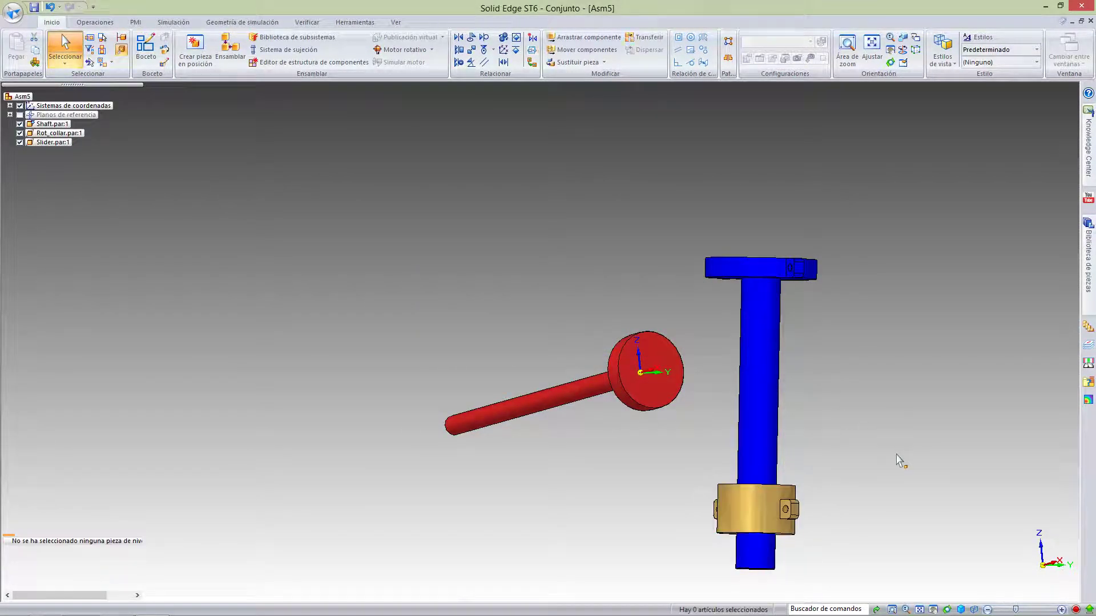
- Align the axis of the collar's tube with the shaft's rod, leaving rotation unlocked
{"action": "middle_click_drag", "start_coordinate": [885, 420], "coordinate": [843, 441]}
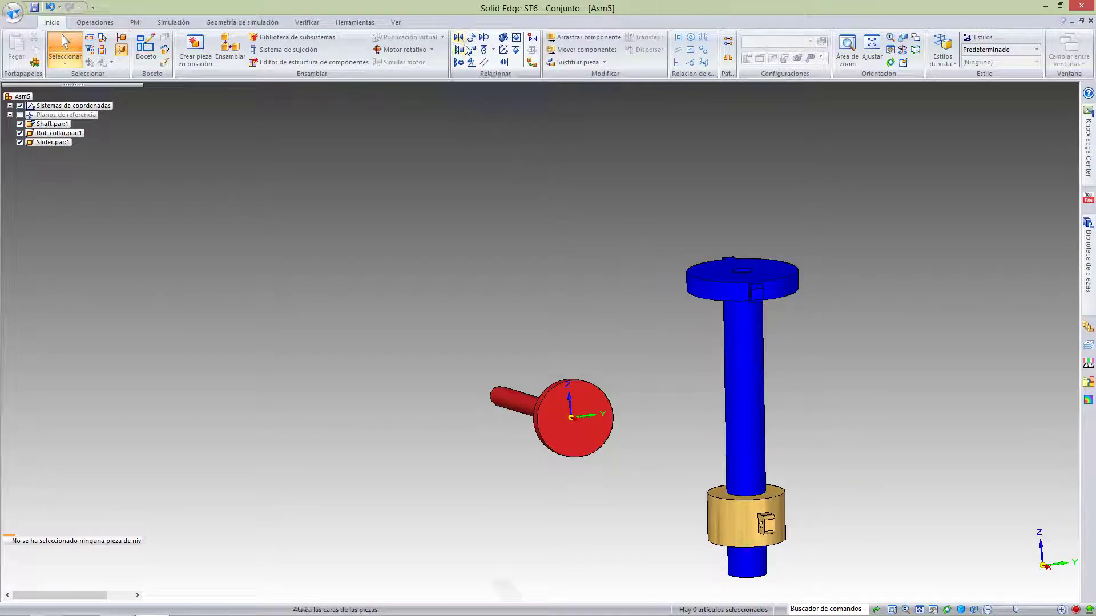
{"action": "left_click", "coordinate": [458, 63]}
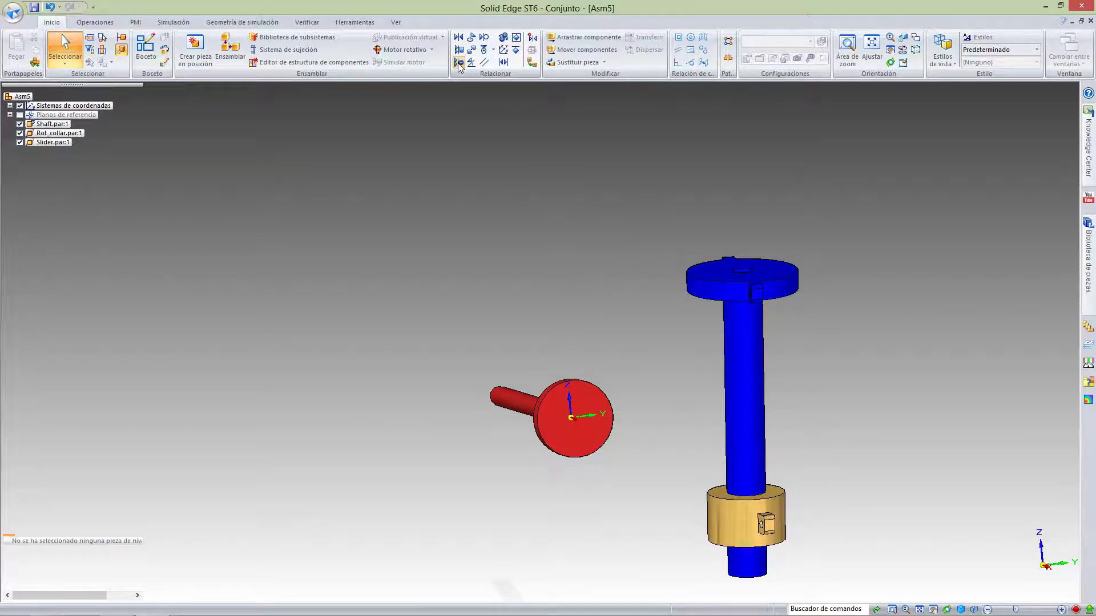
{"action": "left_click", "coordinate": [746, 362]}
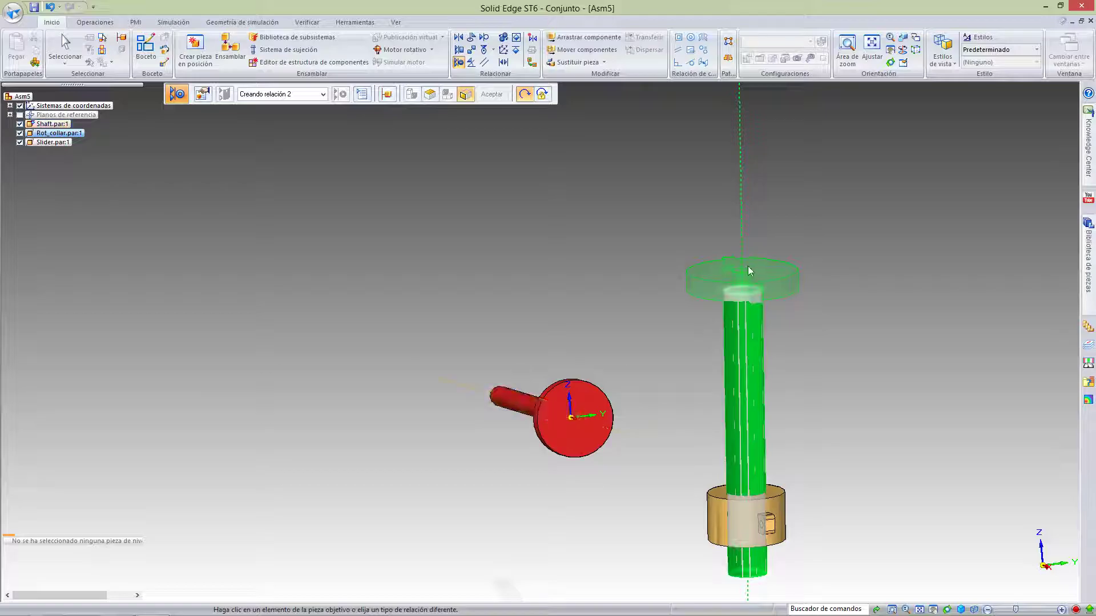
{"action": "left_click", "coordinate": [516, 409]}
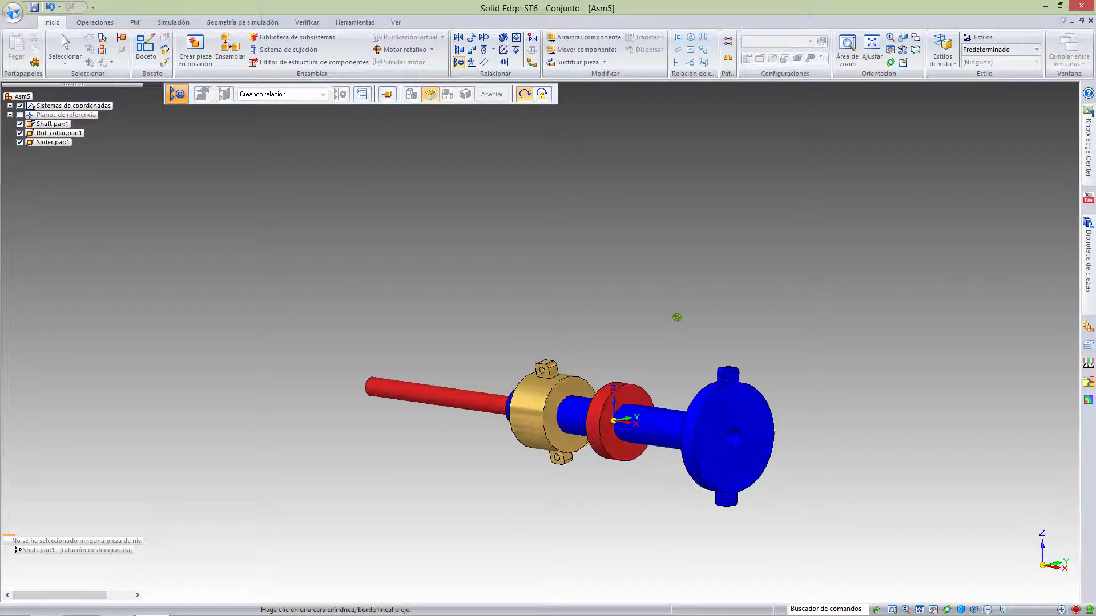
{"action": "middle_click_drag", "start_coordinate": [728, 320], "coordinate": [735, 371]}
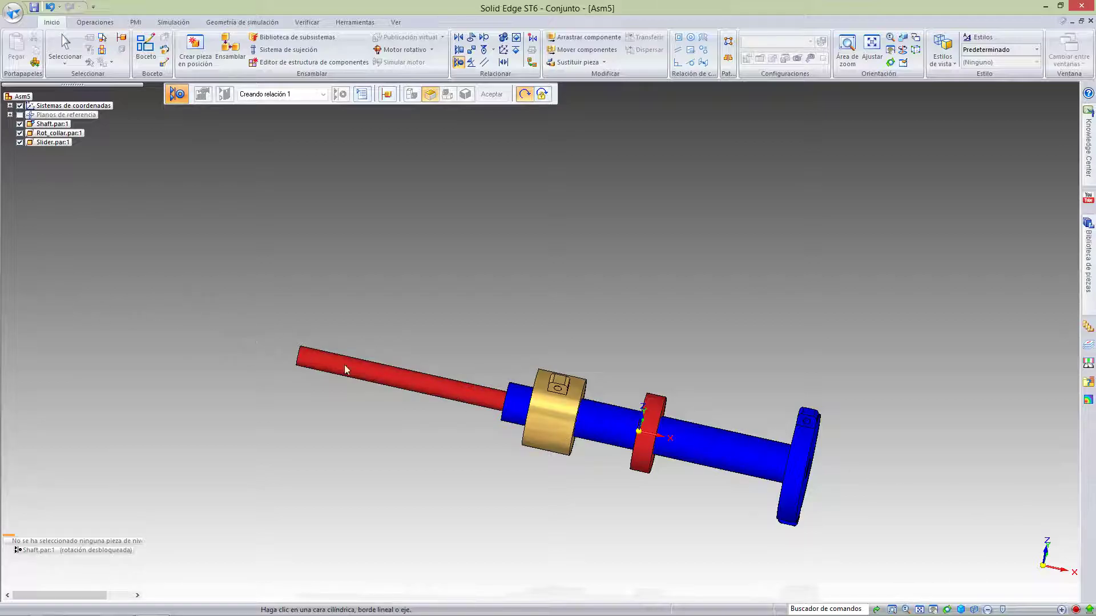
- Mate the free end face of the collar's tube to the shaft's disc face with a 0.00 mm offset
{"action": "key", "text": "Escape"}
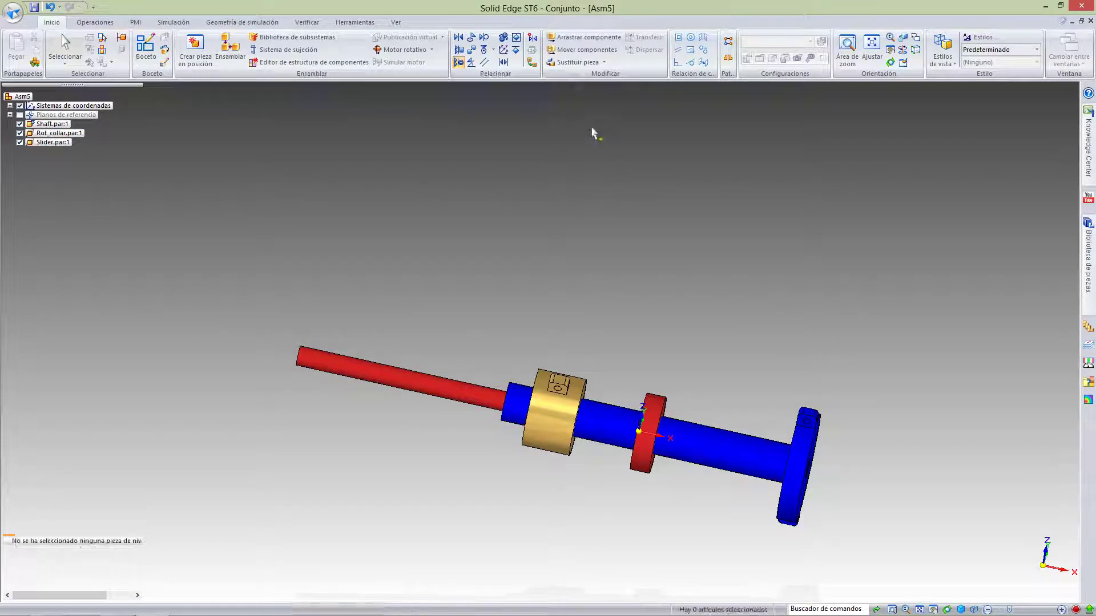
{"action": "left_click", "coordinate": [459, 38]}
{"action": "middle_click_drag", "start_coordinate": [656, 399], "coordinate": [748, 470]}
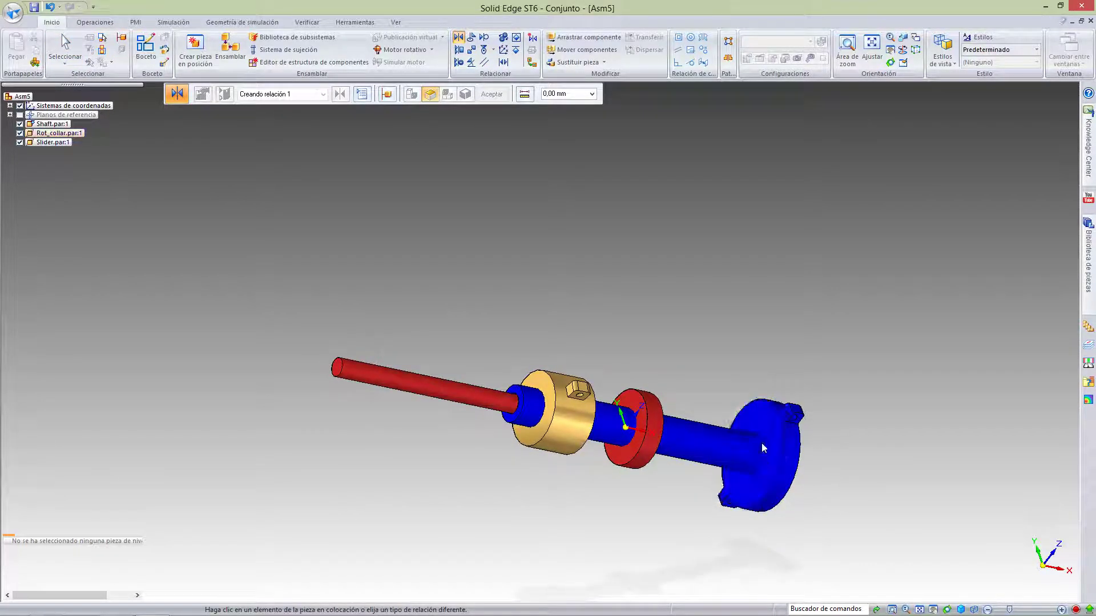
{"action": "left_click", "coordinate": [511, 402]}
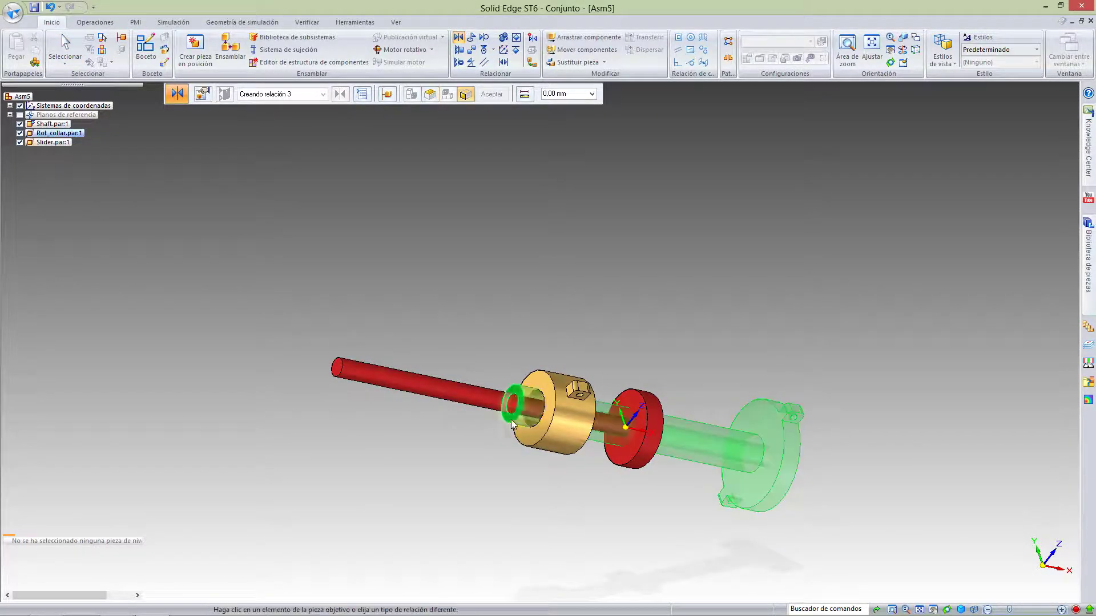
{"action": "left_click", "coordinate": [630, 461]}
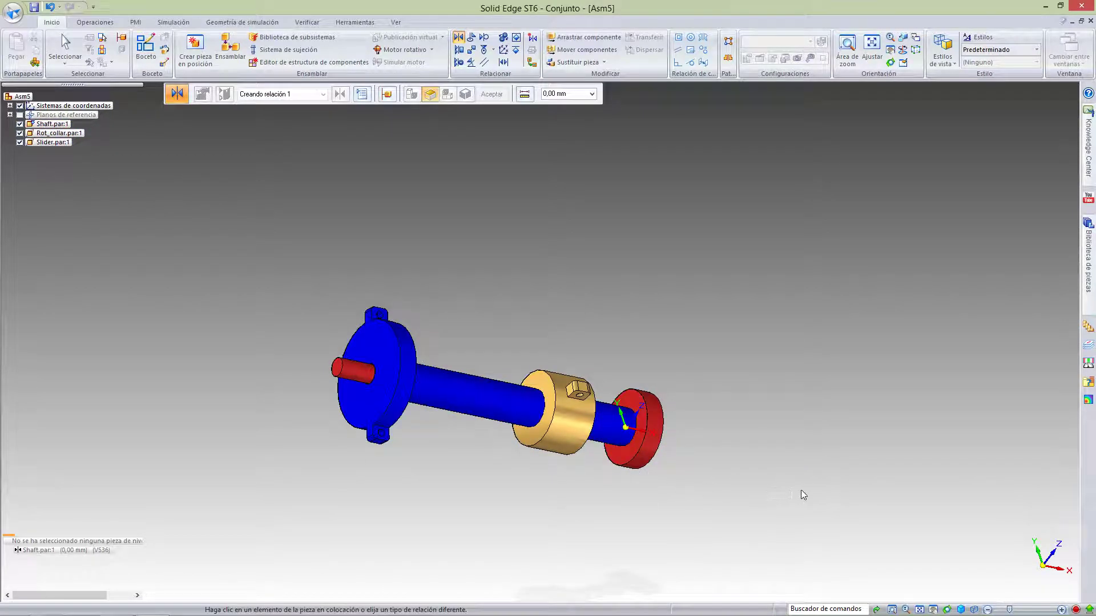
{"action": "mouse_move", "coordinate": [827, 426]}
{"action": "middle_mouse_down"}
{"action": "mouse_move", "coordinate": [785, 420]}
{"action": "mouse_move", "coordinate": [743, 451]}
{"action": "mouse_move", "coordinate": [668, 571]}
{"action": "mouse_move", "coordinate": [819, 406]}
{"action": "mouse_move", "coordinate": [832, 413]}
{"action": "mouse_move", "coordinate": [822, 444]}
{"action": "middle_mouse_up"}
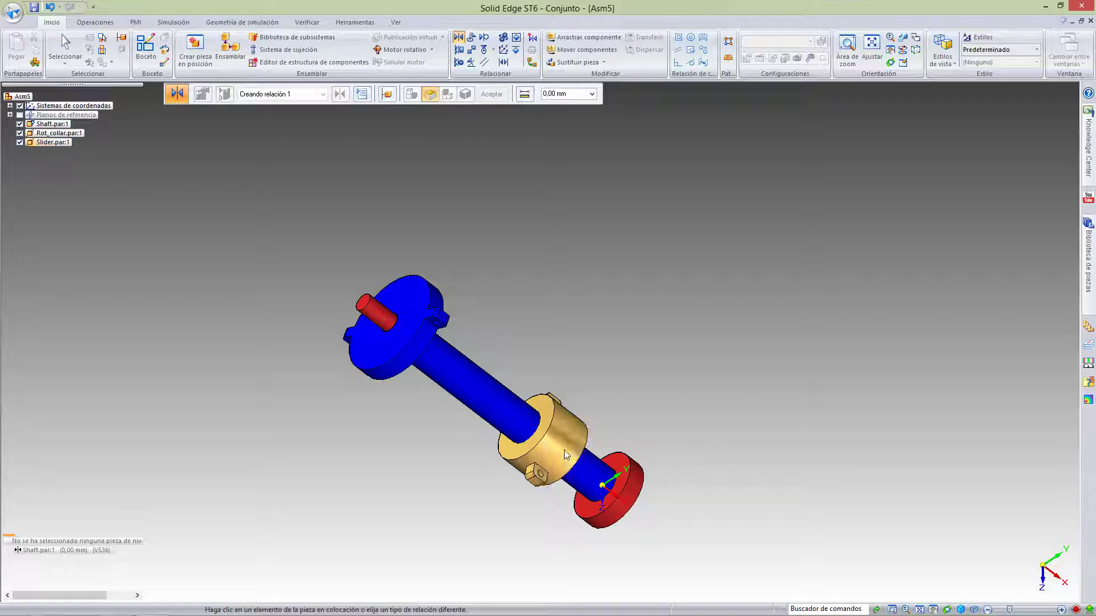
{"action": "middle_click_drag", "start_coordinate": [643, 498], "coordinate": [570, 481]}
{"action": "key", "text": "Escape"}
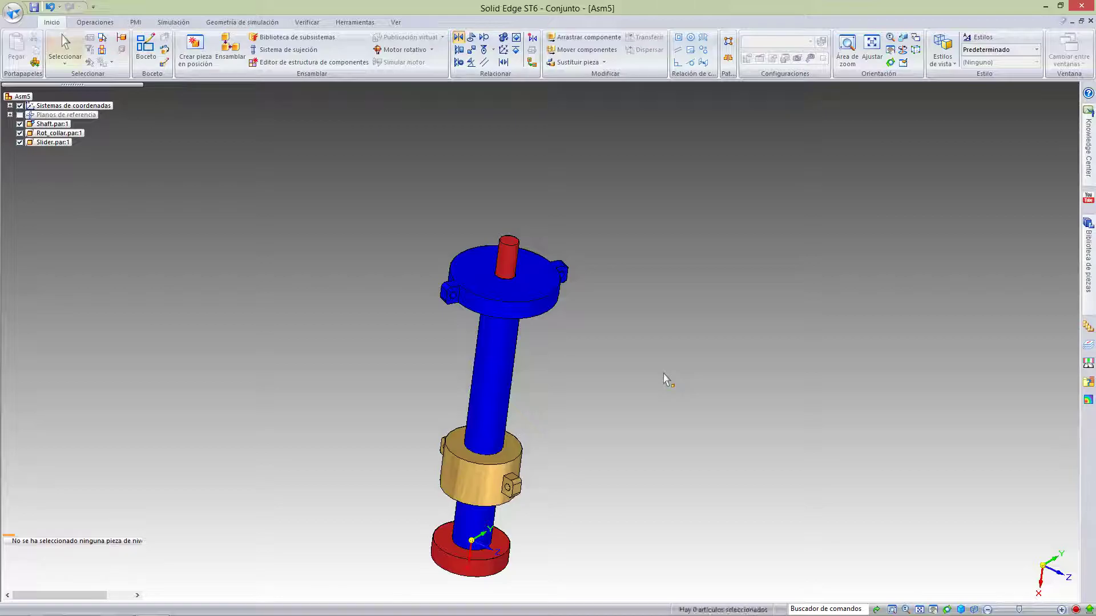
- Rotate the slider around the collar's tube until its lugs line up with the collar's ears
{"action": "left_click", "coordinate": [510, 497]}
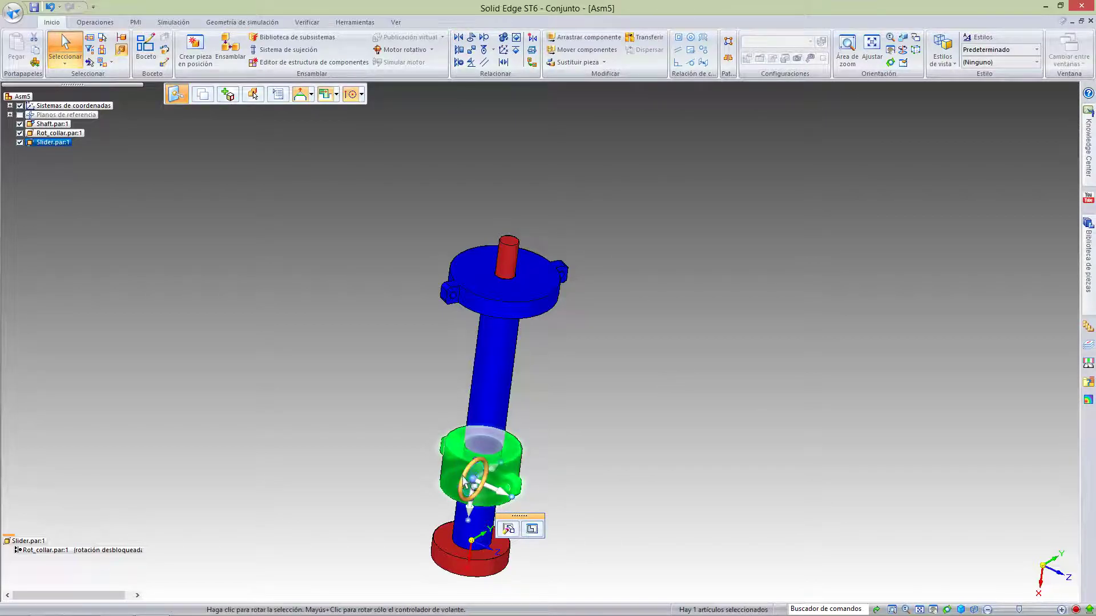
{"action": "left_click", "coordinate": [474, 479]}
{"action": "left_click", "coordinate": [483, 491]}
{"action": "left_click", "coordinate": [469, 499]}
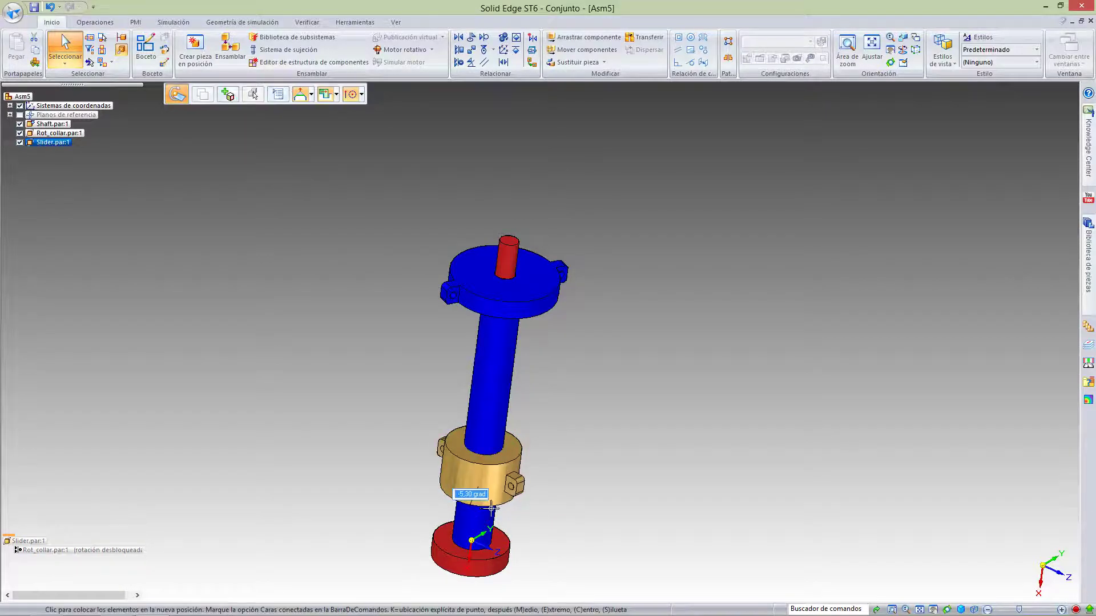
{"action": "left_click", "coordinate": [550, 508]}
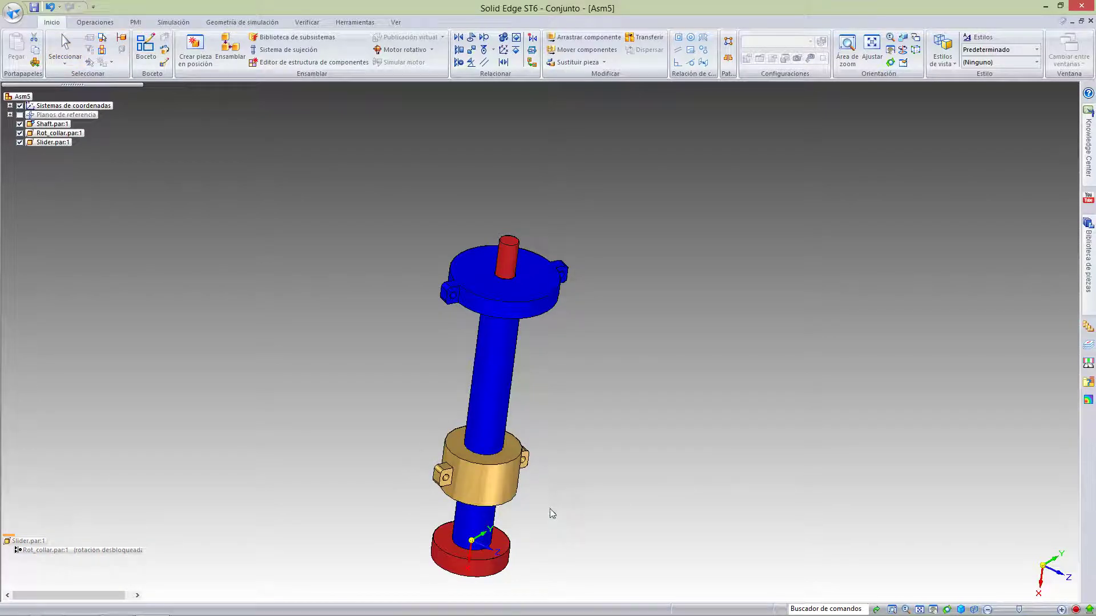
{"action": "left_click", "coordinate": [702, 499]}
{"action": "middle_click_drag", "start_coordinate": [709, 493], "coordinate": [636, 465]}
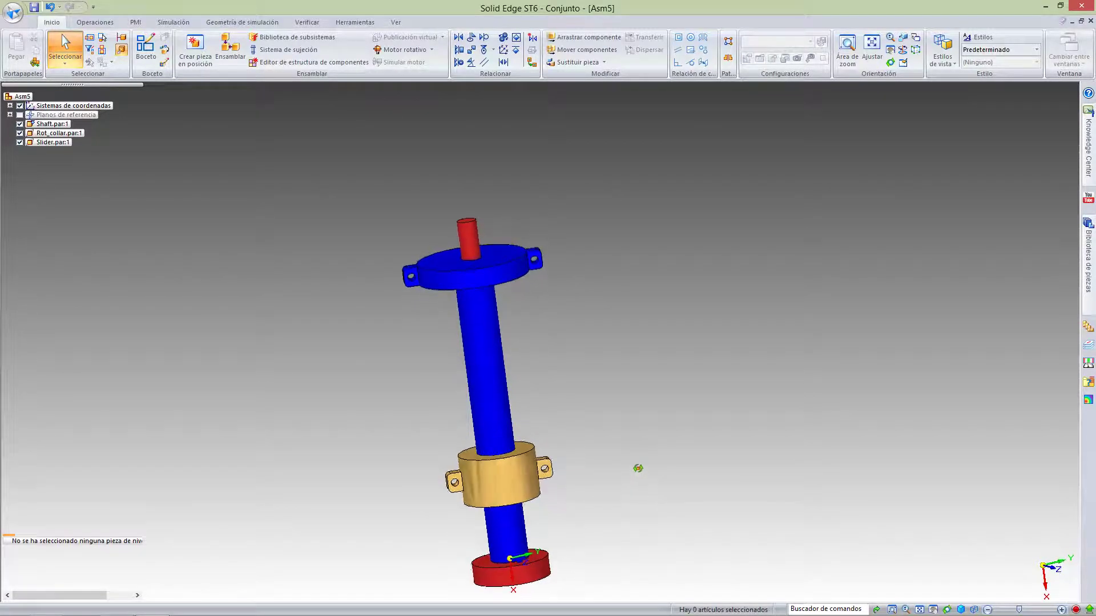
- Move the slider along the tube closer to the shaft's disc and review the collar's relationships
{"action": "left_click", "coordinate": [547, 482]}
{"action": "left_click_drag", "start_coordinate": [538, 500], "coordinate": [542, 533]}
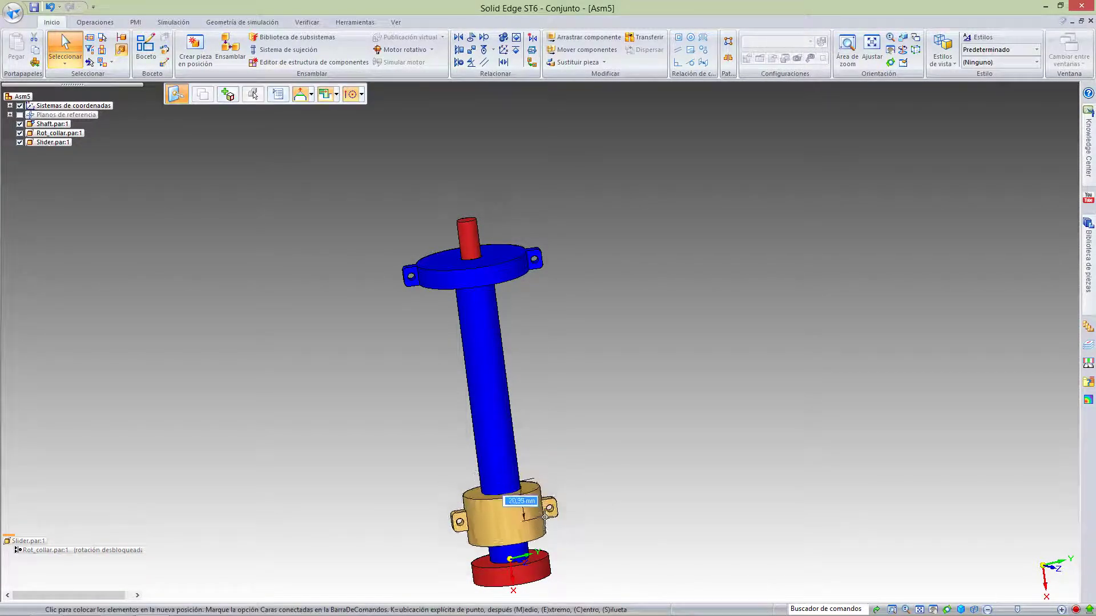
{"action": "left_click", "coordinate": [687, 450]}
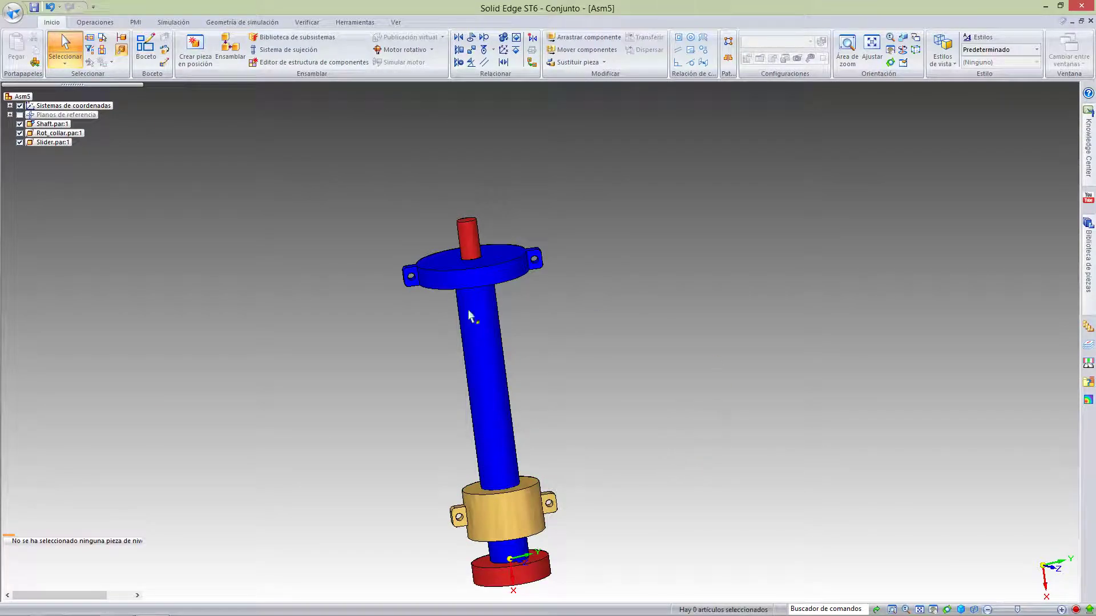
{"action": "left_click", "coordinate": [499, 277]}
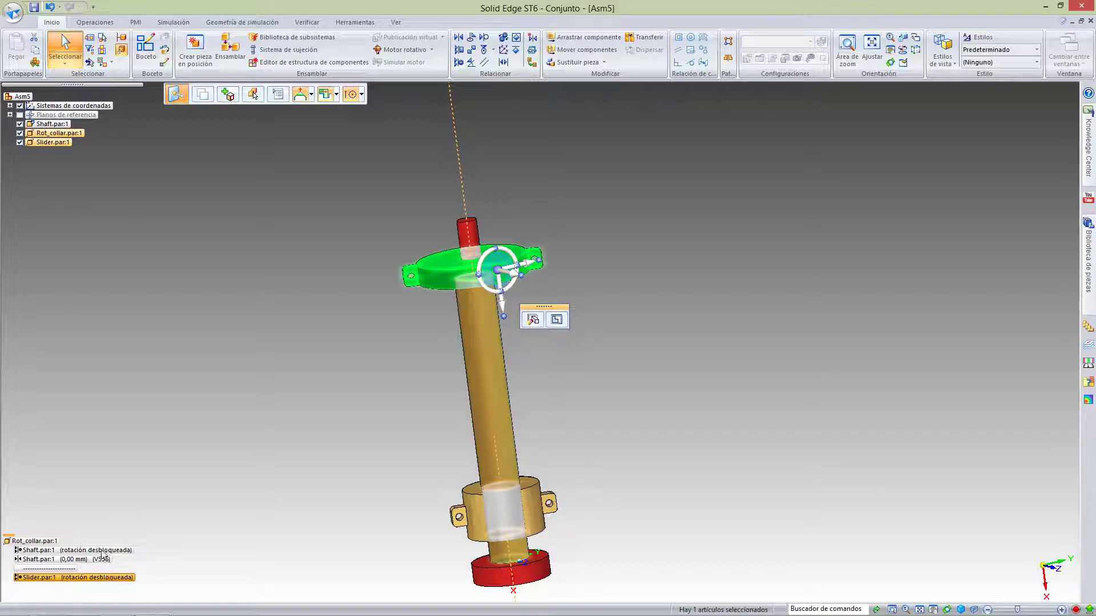
{"action": "left_click", "coordinate": [811, 324]}
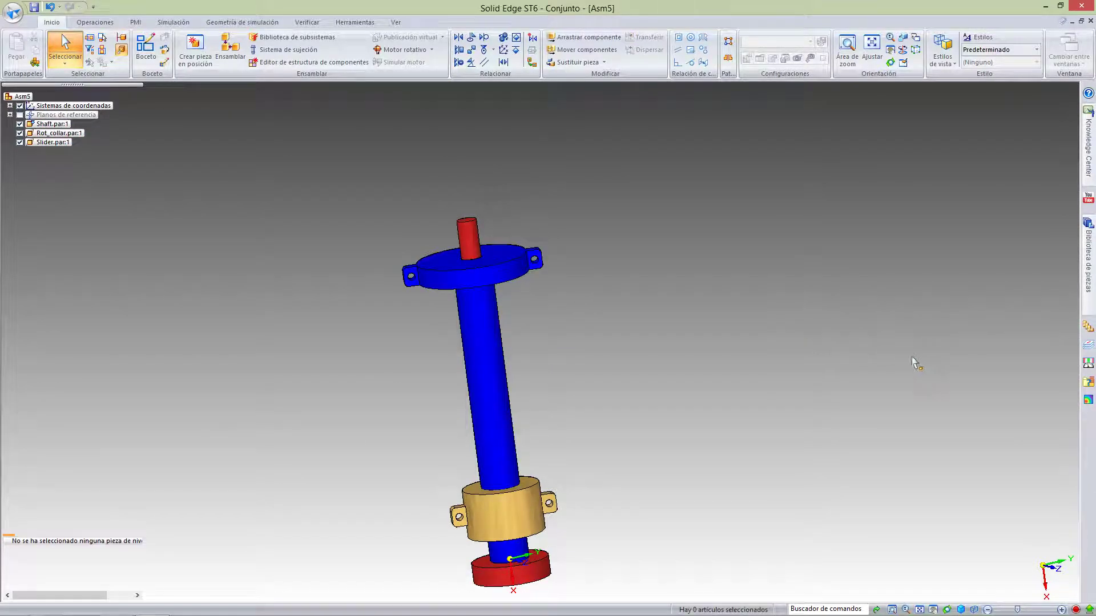
- Place Sphere_Link.par and Sphere_Link2.par from the Actividad 1 parts folder beside the assembly
{"action": "left_click", "coordinate": [1088, 255]}
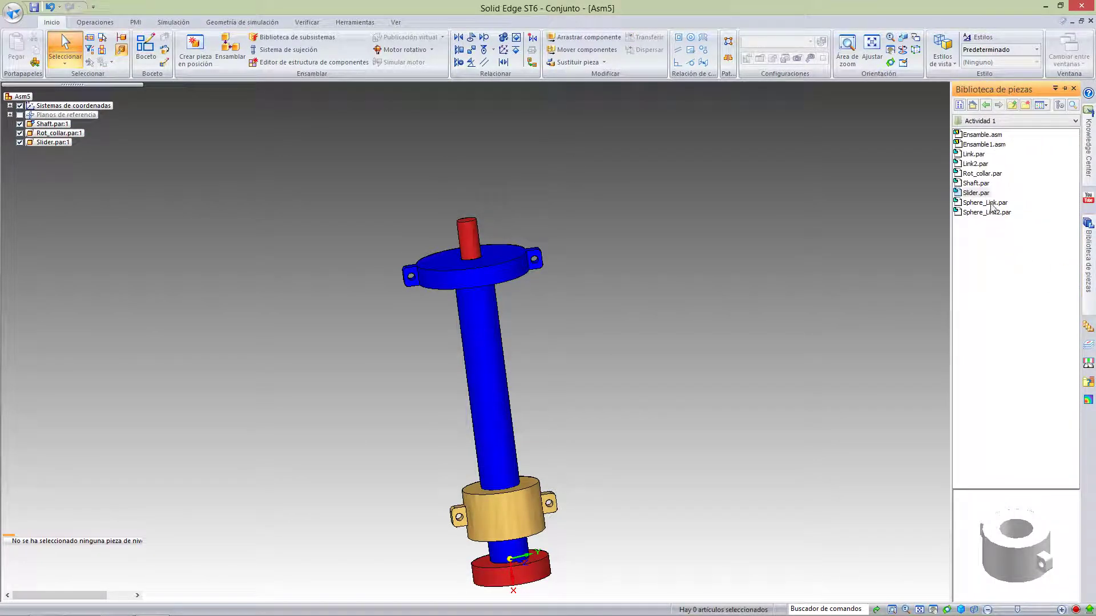
{"action": "left_click_drag", "start_coordinate": [991, 212], "coordinate": [778, 281]}
{"action": "key", "text": "Escape"}
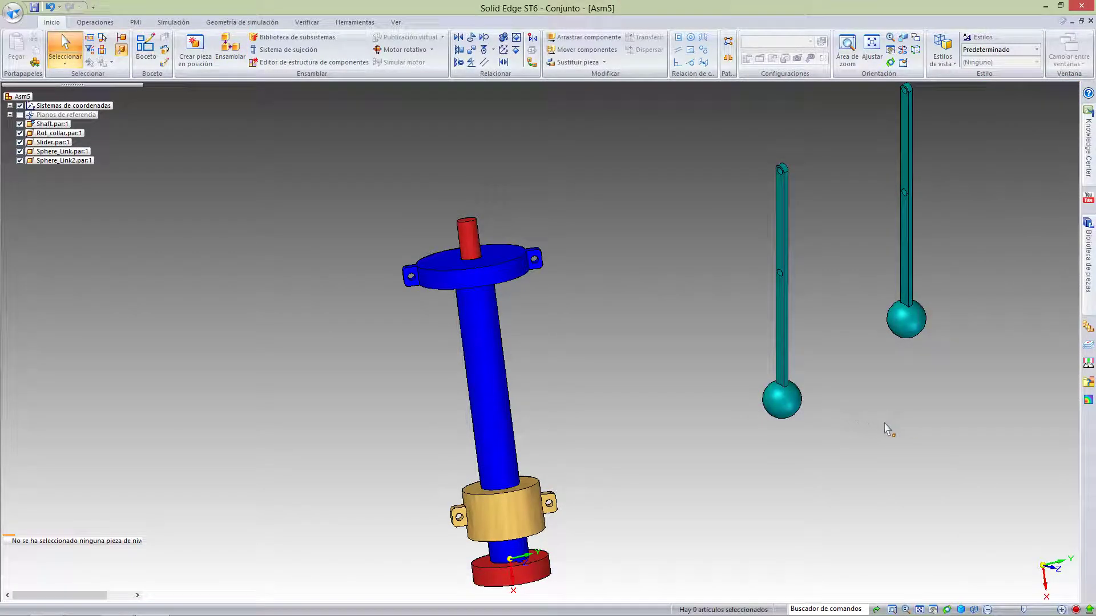
- Axially align the end holes of Sphere_Link2 and Sphere_Link with the collar's opposite ear holes, leaving rotation unlocked
{"action": "left_click", "coordinate": [458, 63]}
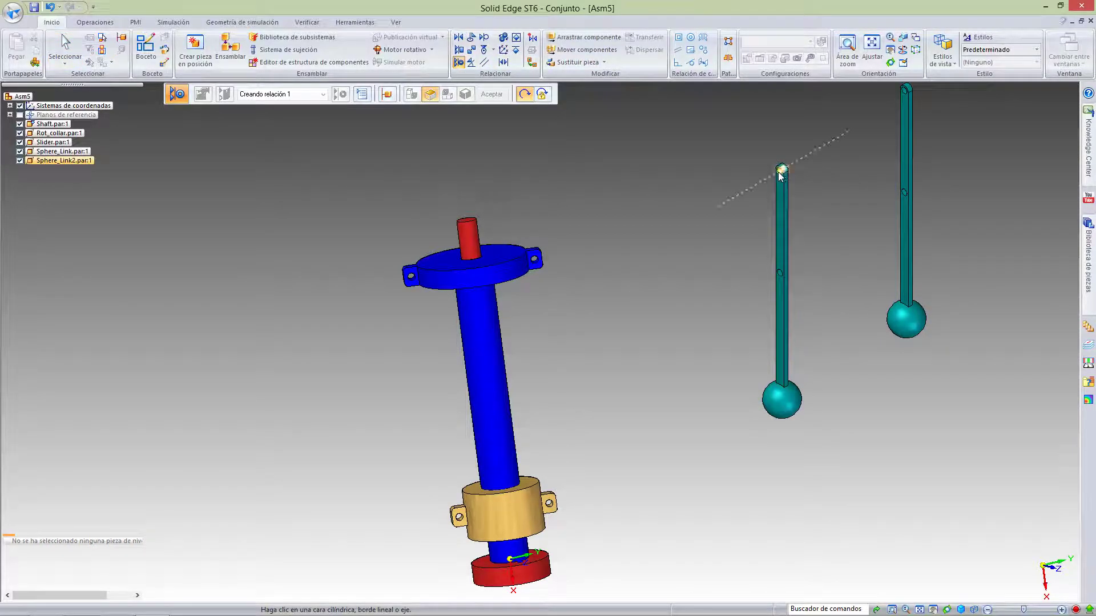
{"action": "left_click", "coordinate": [782, 171]}
{"action": "left_click", "coordinate": [412, 277]}
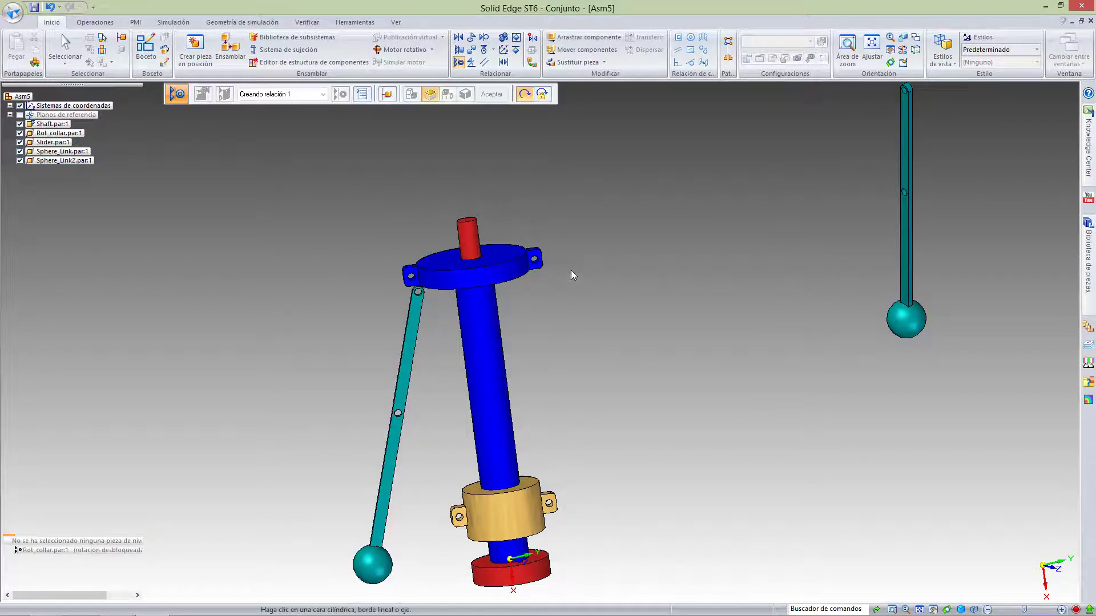
{"action": "left_click", "coordinate": [908, 93]}
{"action": "left_click", "coordinate": [536, 263]}
{"action": "key", "text": "Escape"}
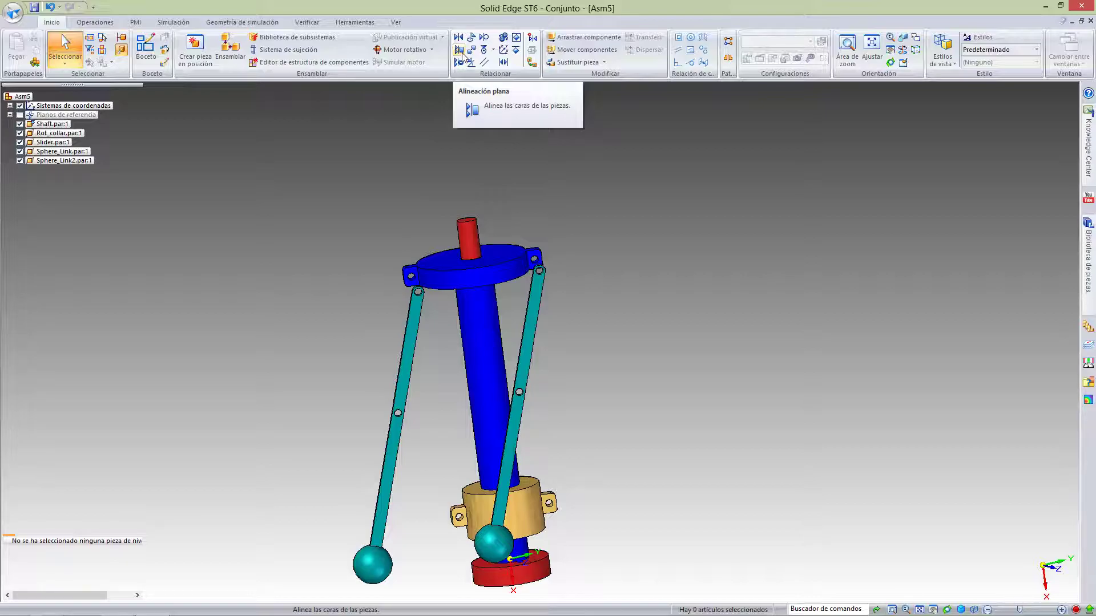
- Mate Sphere_Link2's flat side face to the face of its collar ear with a 0.00 mm offset
{"action": "middle_click_drag", "start_coordinate": [354, 325], "coordinate": [355, 278]}
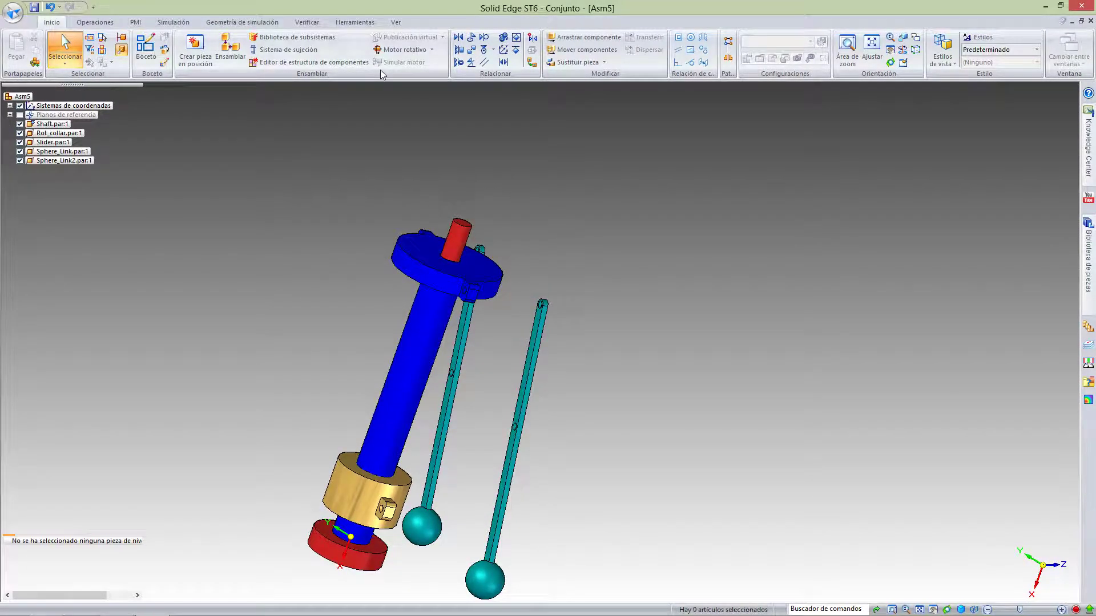
{"action": "left_click", "coordinate": [459, 37]}
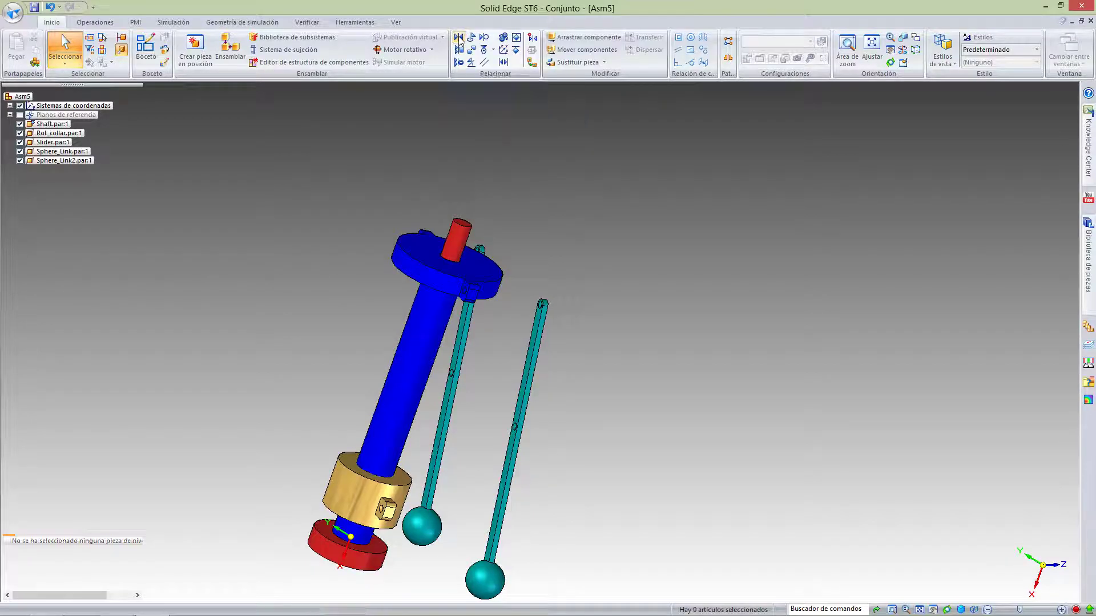
{"action": "left_click", "coordinate": [538, 322]}
{"action": "left_click", "coordinate": [403, 291]}
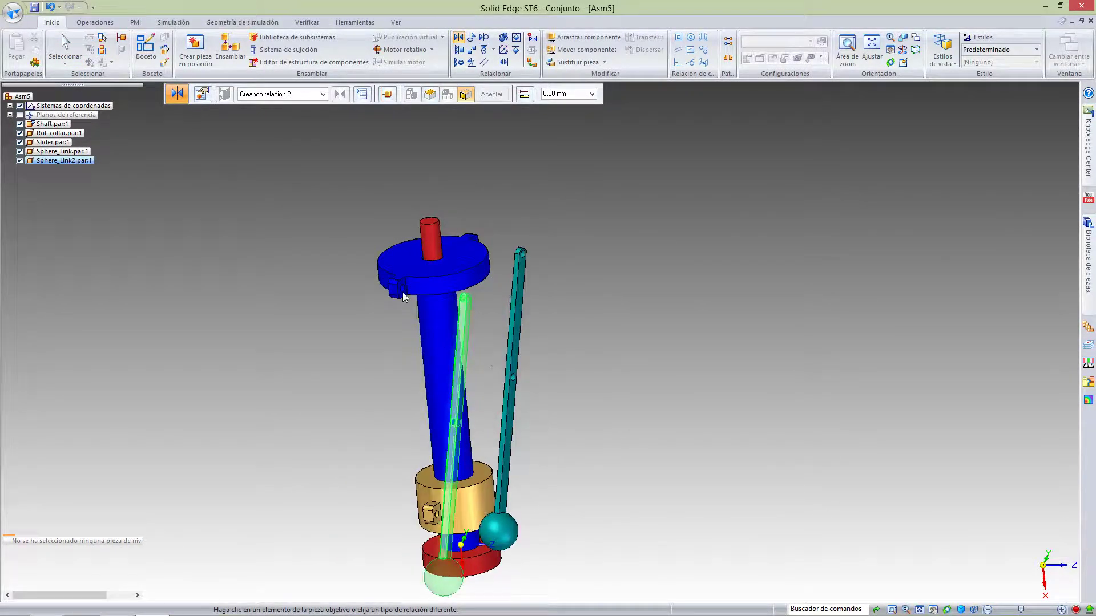
{"action": "right_click", "coordinate": [404, 293]}
{"action": "middle_click_drag", "start_coordinate": [610, 313], "coordinate": [568, 357]}
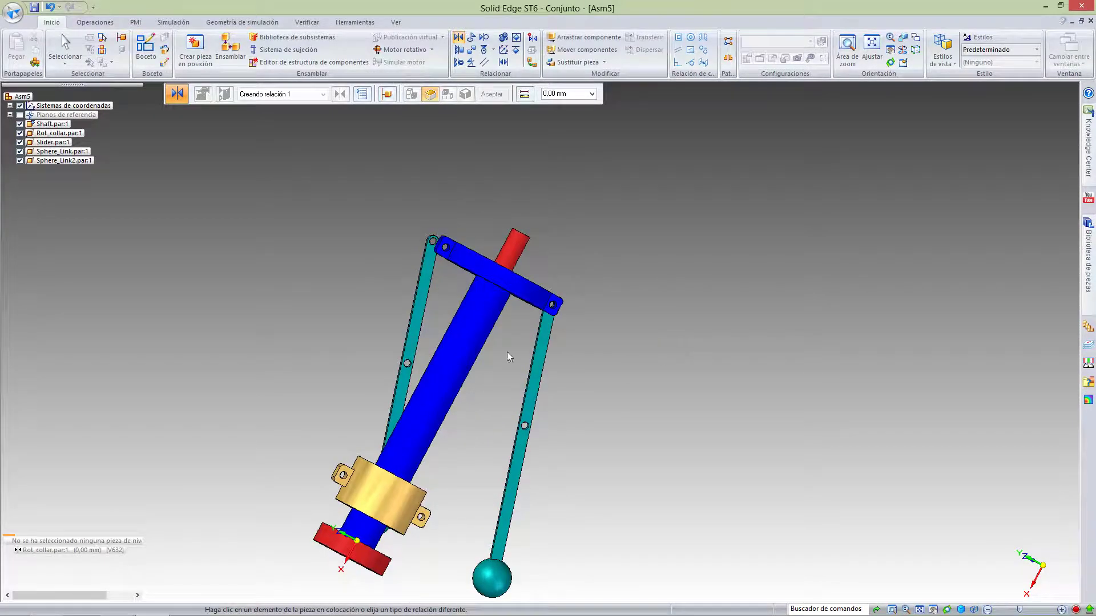
- Mate Sphere_Link's flat side face to the face of the opposite collar ear with a 0.00 mm offset
{"action": "left_click", "coordinate": [420, 307]}
{"action": "middle_click_drag", "start_coordinate": [628, 335], "coordinate": [473, 255]}
{"action": "left_click", "coordinate": [472, 252]}
{"action": "right_click", "coordinate": [473, 252]}
{"action": "mouse_move", "coordinate": [587, 312]}
{"action": "middle_mouse_down"}
{"action": "mouse_move", "coordinate": [598, 359]}
{"action": "mouse_move", "coordinate": [570, 306]}
{"action": "middle_mouse_up"}
{"action": "middle_click_drag", "start_coordinate": [679, 333], "coordinate": [704, 338]}
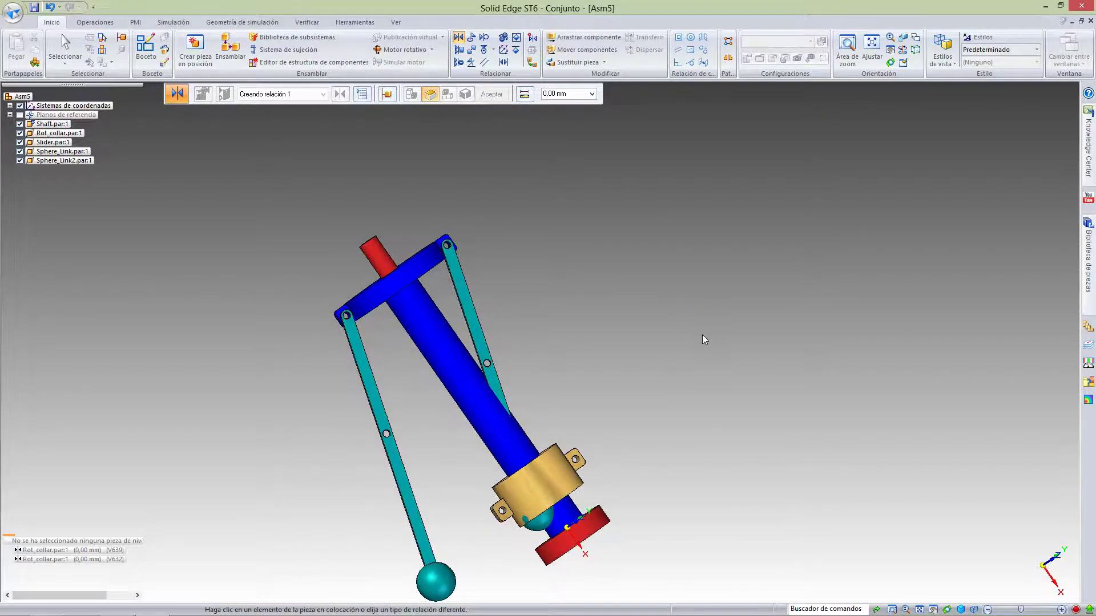
{"action": "middle_click_drag", "start_coordinate": [771, 502], "coordinate": [623, 381]}
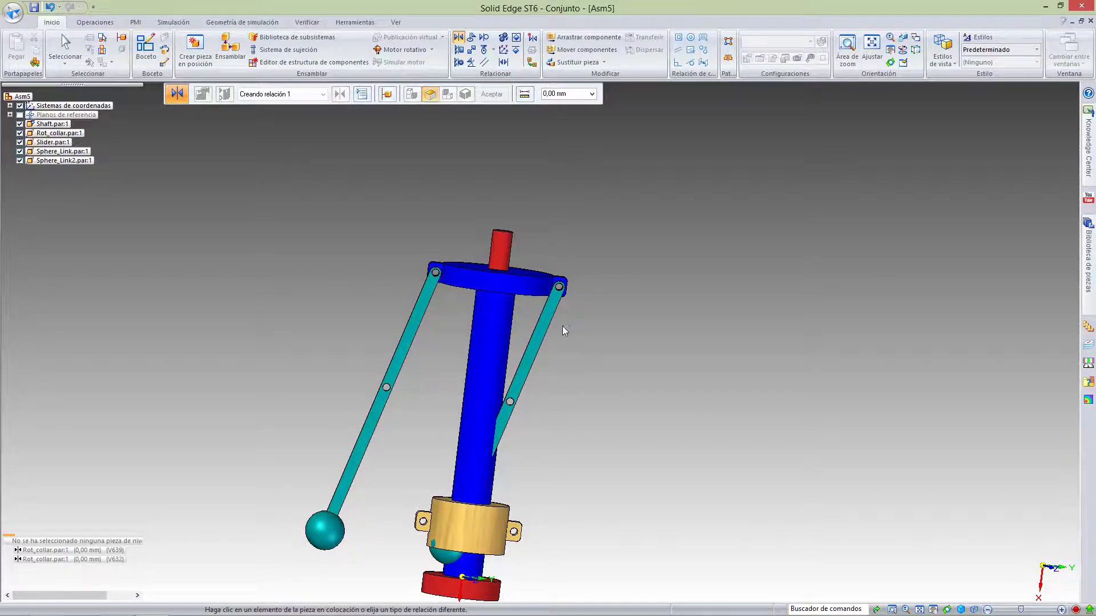
{"action": "left_click", "coordinate": [526, 371]}
{"action": "key", "text": "Escape"}
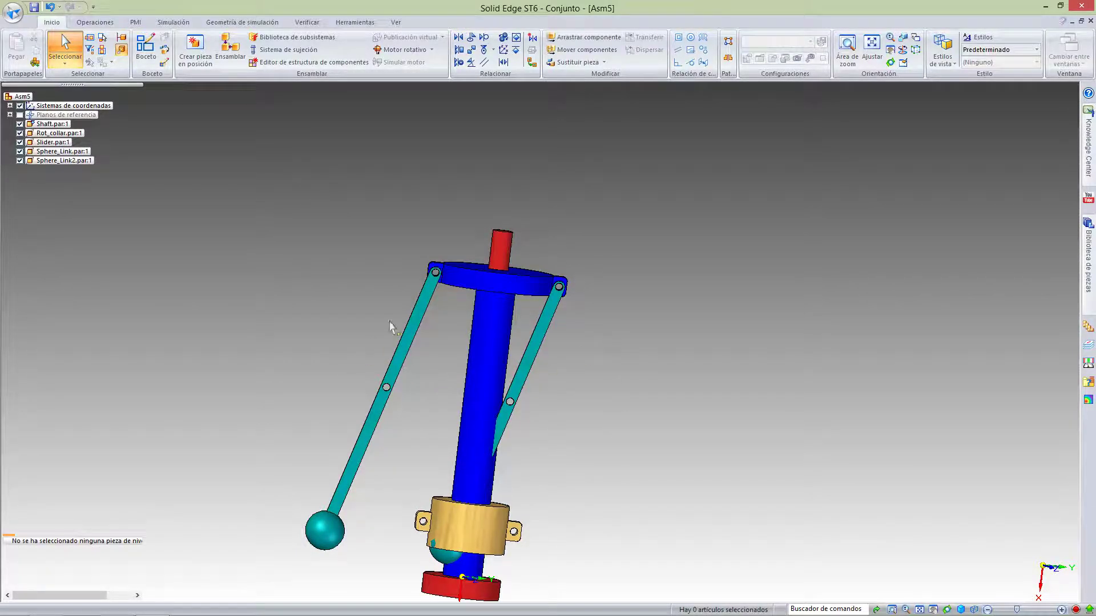
- Rotate Sphere_Link about its hole in the collar's ear so its ball swings outward, clear of the tube and slider
{"action": "left_click", "coordinate": [524, 371]}
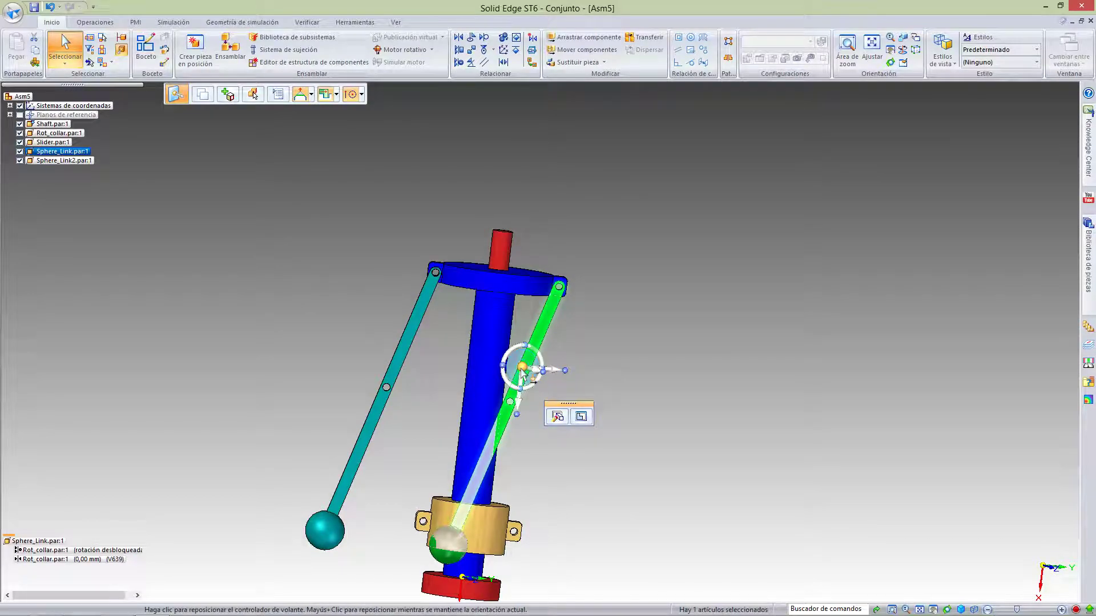
{"action": "left_click", "coordinate": [522, 369]}
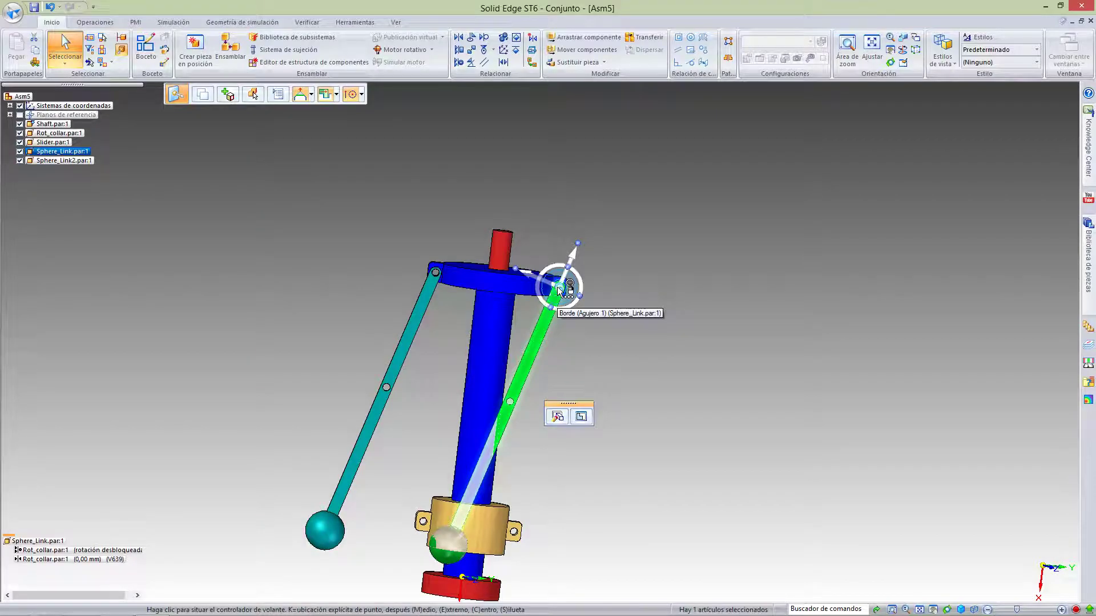
{"action": "left_click", "coordinate": [557, 287]}
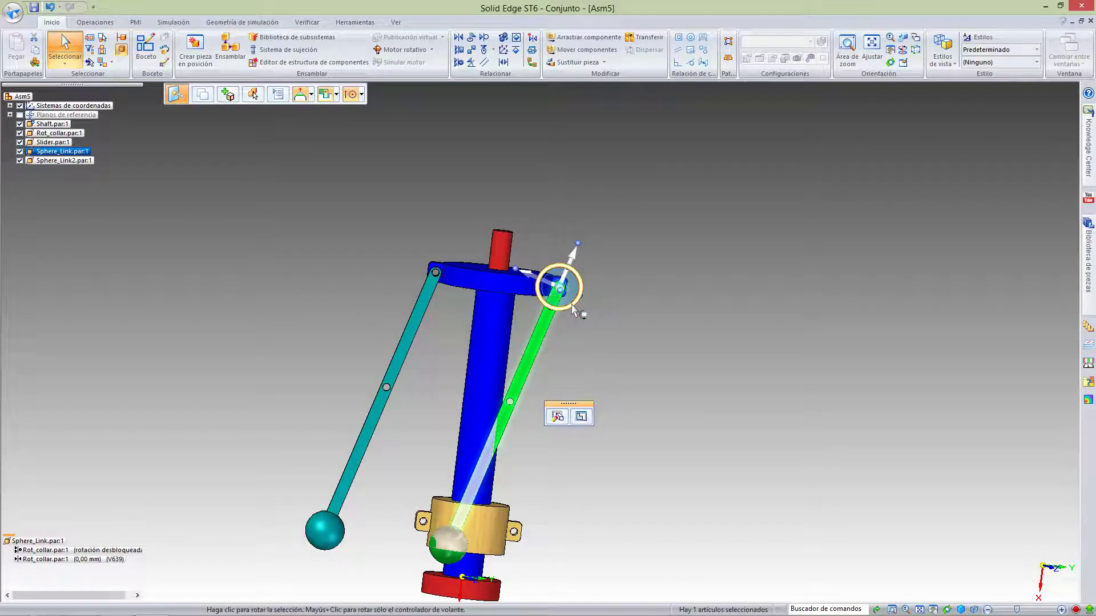
{"action": "left_click", "coordinate": [542, 319]}
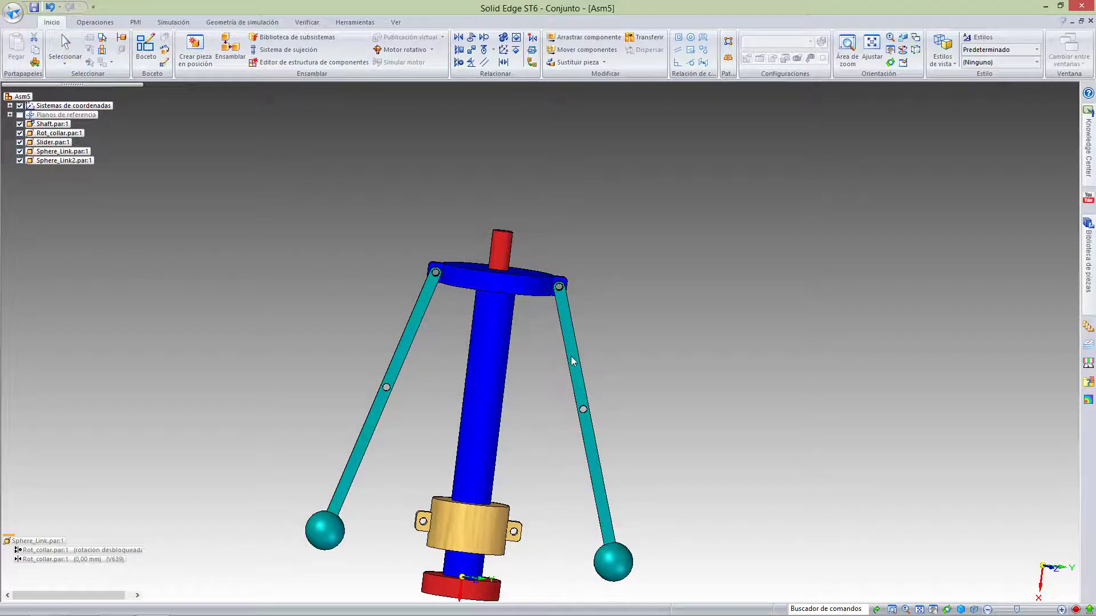
{"action": "left_click", "coordinate": [703, 375]}
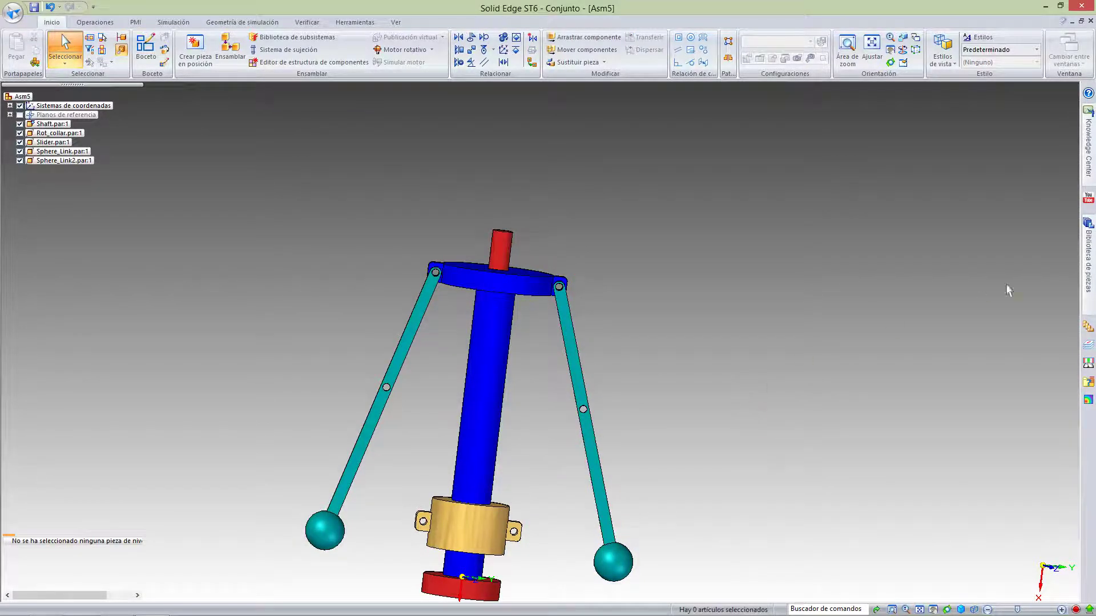
{"action": "middle_click_drag", "start_coordinate": [559, 363], "coordinate": [619, 370]}
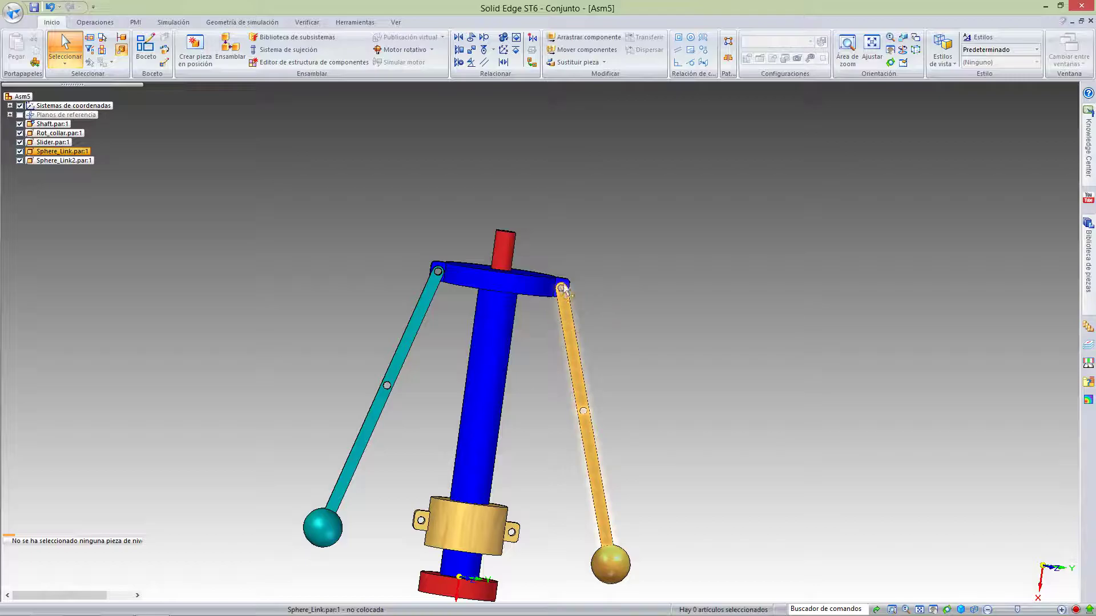
- Place Link.par and Link2.par from the Actividad 1 parts folder beside the assembly
{"action": "left_click", "coordinate": [1089, 294]}
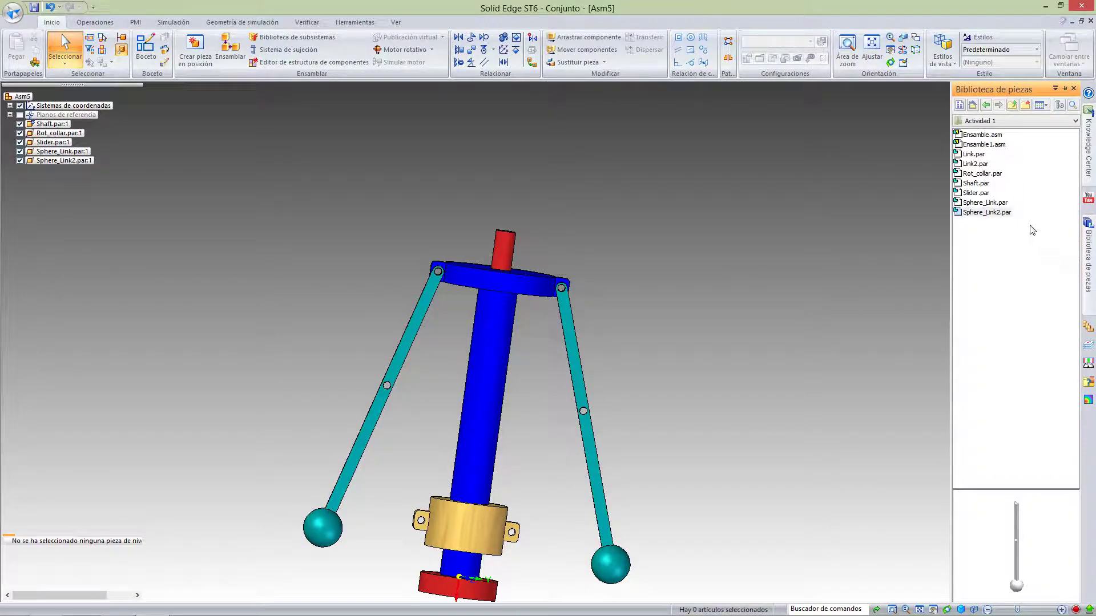
{"action": "left_click_drag", "start_coordinate": [974, 153], "coordinate": [746, 201]}
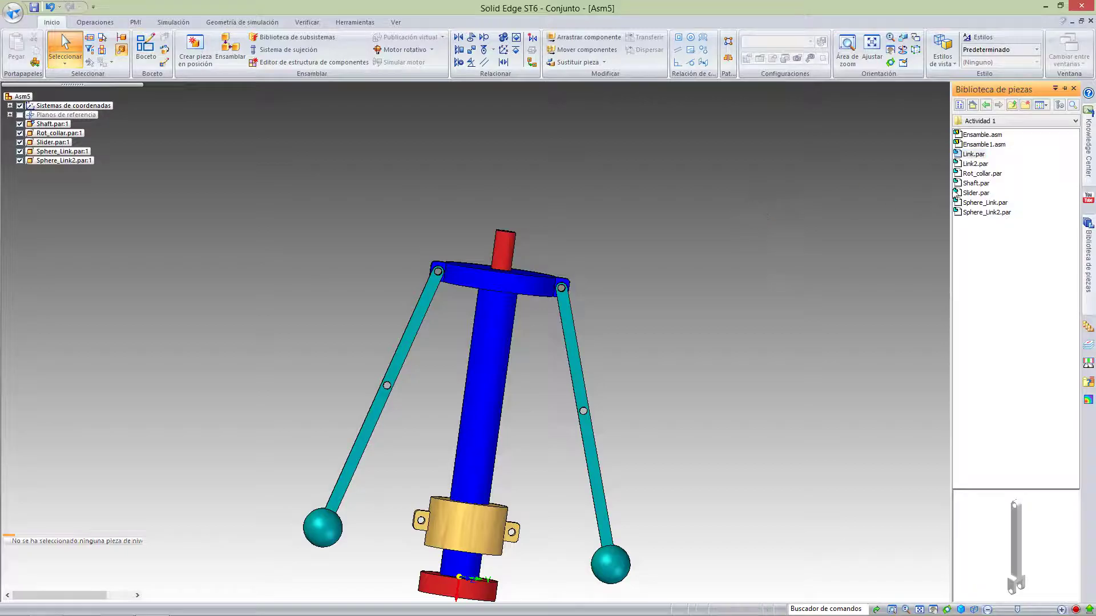
{"action": "left_click_drag", "start_coordinate": [975, 161], "coordinate": [792, 252]}
{"action": "key", "text": "Escape"}
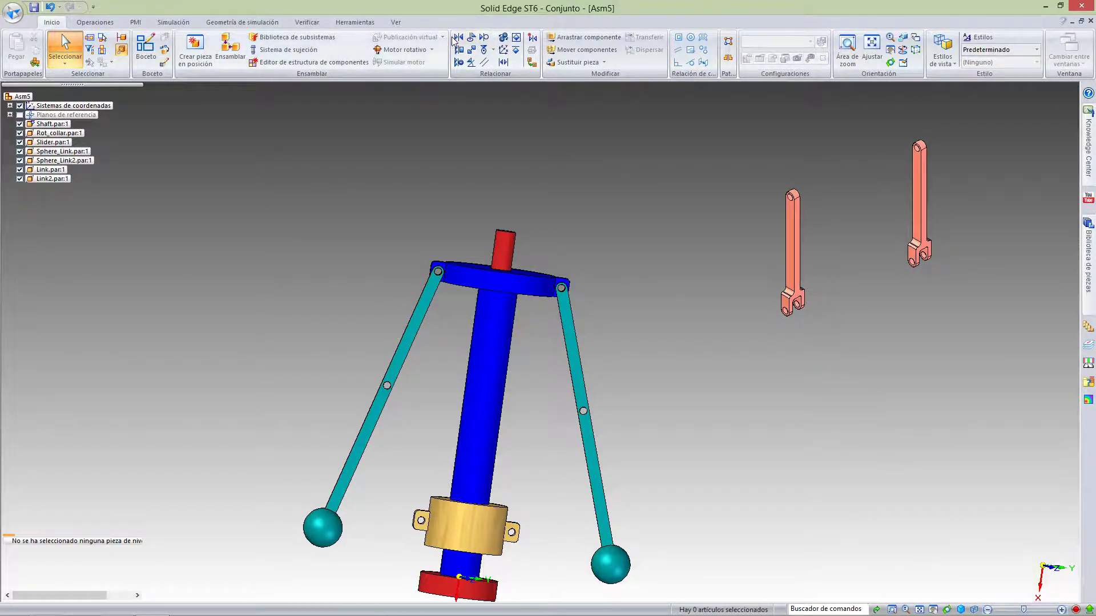
- Align the upper hole of Link2 coaxially with the middle hole of Sphere_Link2, leaving rotation unlocked
{"action": "left_click", "coordinate": [458, 64]}
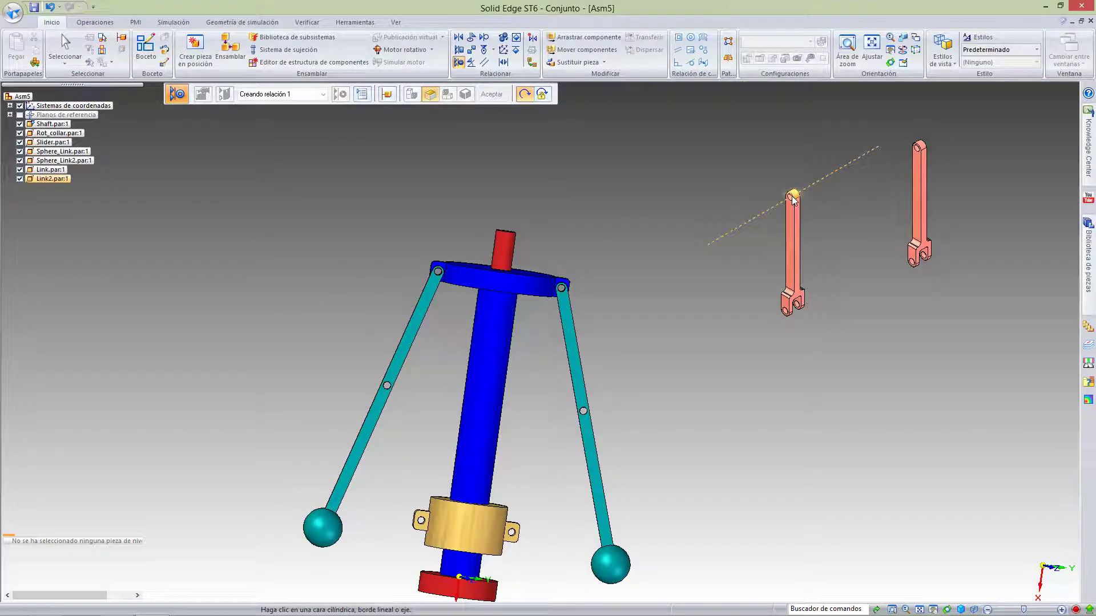
{"action": "left_click", "coordinate": [792, 199]}
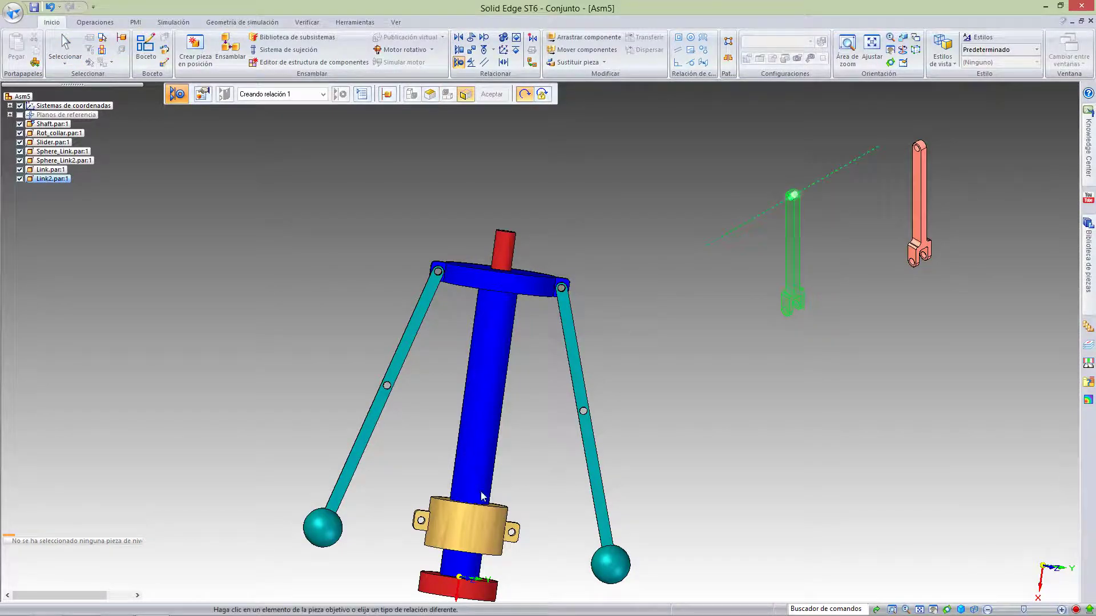
{"action": "left_click", "coordinate": [387, 386]}
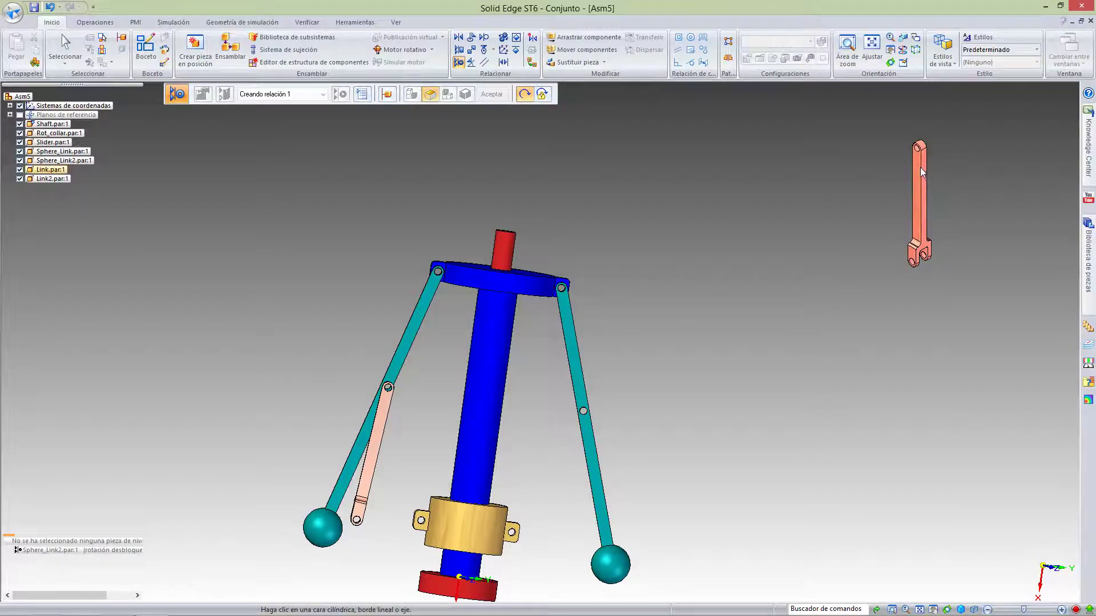
- Align the upper hole of Link coaxially with the middle hole of Sphere_Link, leaving rotation unlocked
{"action": "left_click", "coordinate": [916, 151]}
{"action": "left_click", "coordinate": [584, 411]}
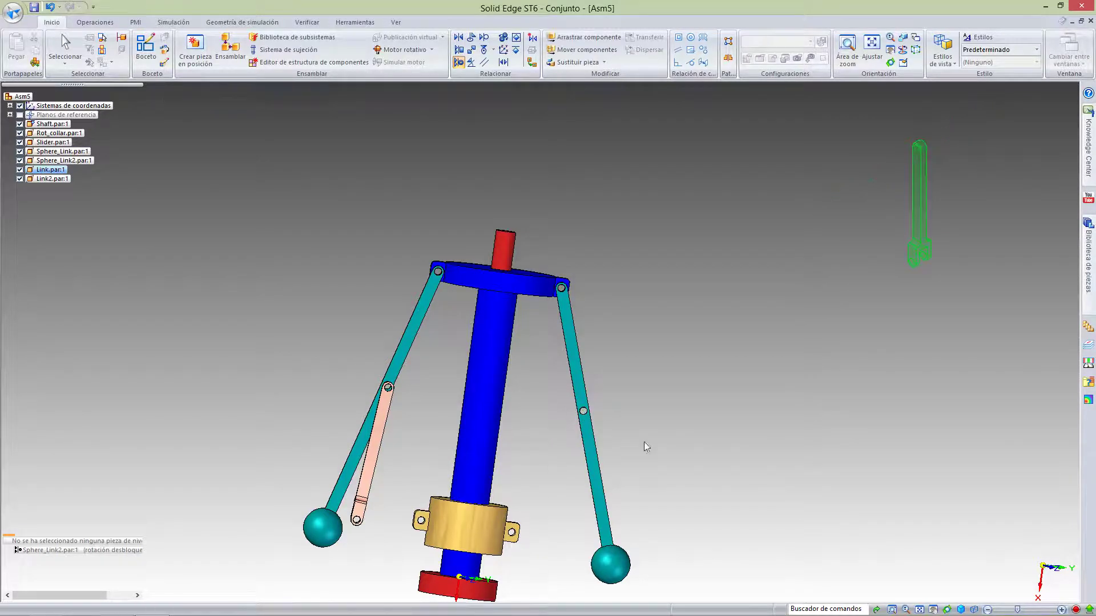
{"action": "middle_click_drag", "start_coordinate": [376, 443], "coordinate": [405, 417]}
{"action": "key", "text": "Escape"}
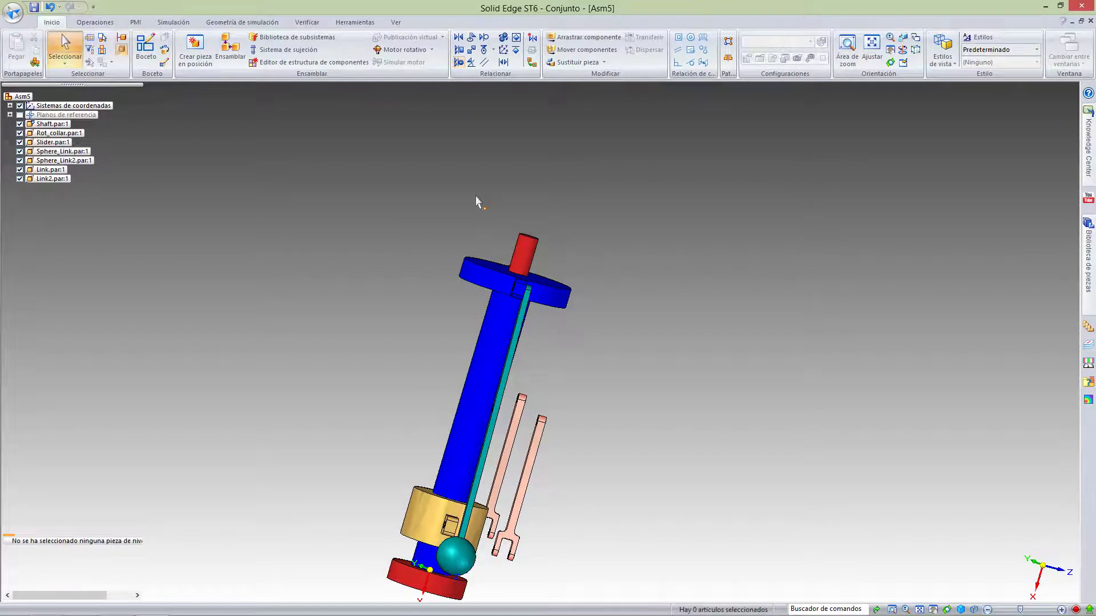
- Mate Link2's flat side face to the flat side face of Sphere_Link2 with a 0.00 mm offset
{"action": "left_click", "coordinate": [459, 37]}
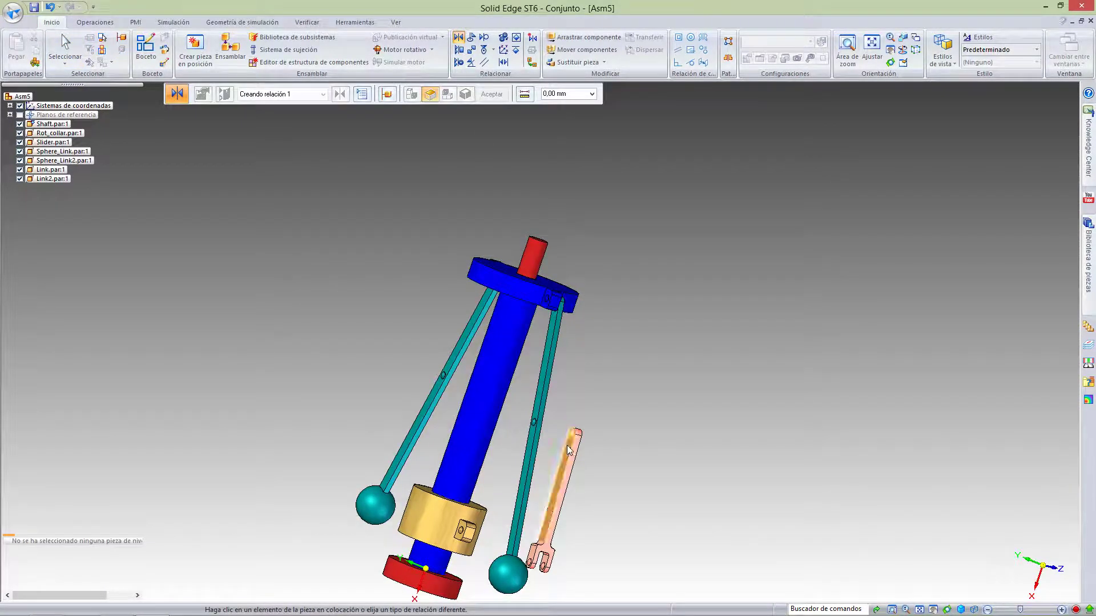
{"action": "middle_click_drag", "start_coordinate": [584, 464], "coordinate": [436, 465]}
{"action": "left_click", "coordinate": [424, 477]}
{"action": "middle_click_drag", "start_coordinate": [351, 480], "coordinate": [519, 476]}
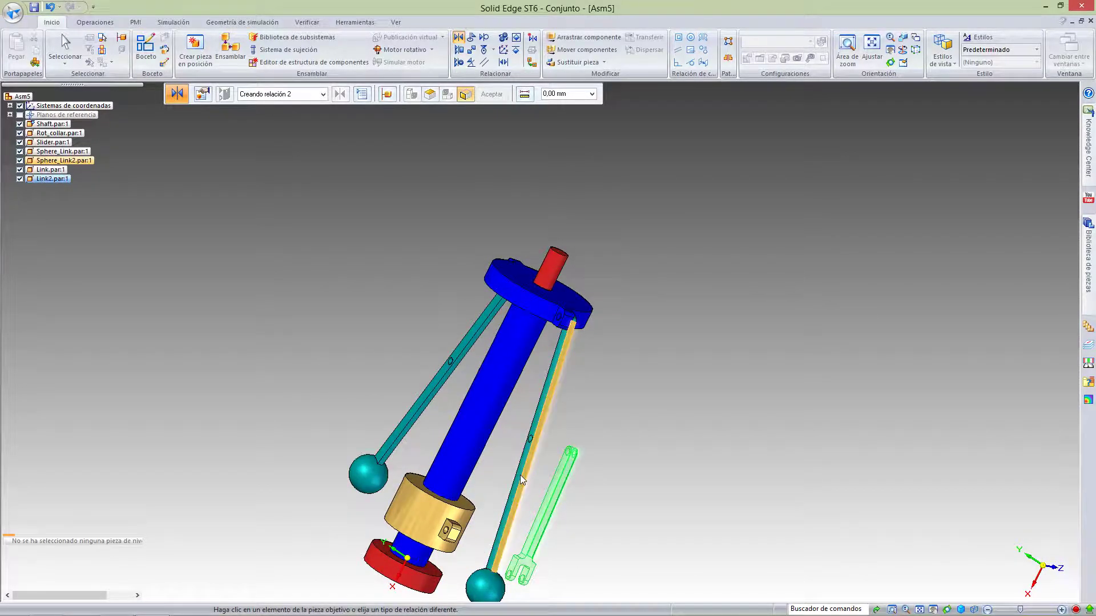
{"action": "left_click", "coordinate": [520, 479]}
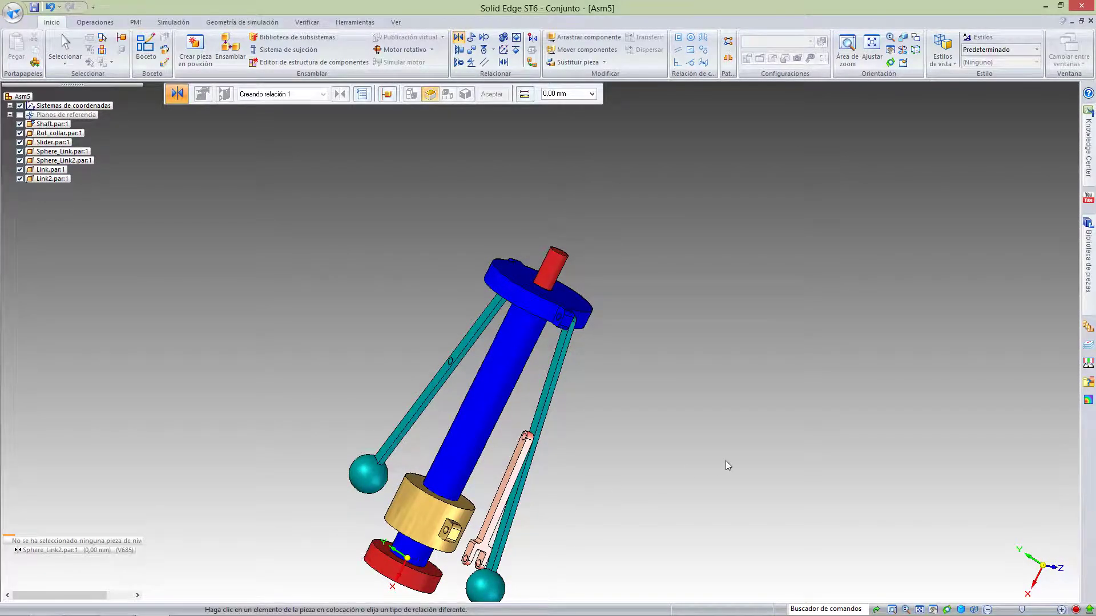
- Mate Link's flat side face to the flat side face of Sphere_Link with a 0.00 mm offset
{"action": "mouse_move", "coordinate": [577, 460]}
{"action": "middle_mouse_down"}
{"action": "mouse_move", "coordinate": [512, 458]}
{"action": "mouse_move", "coordinate": [589, 451]}
{"action": "mouse_move", "coordinate": [675, 489]}
{"action": "mouse_move", "coordinate": [572, 468]}
{"action": "middle_mouse_up"}
{"action": "left_click", "coordinate": [573, 468]}
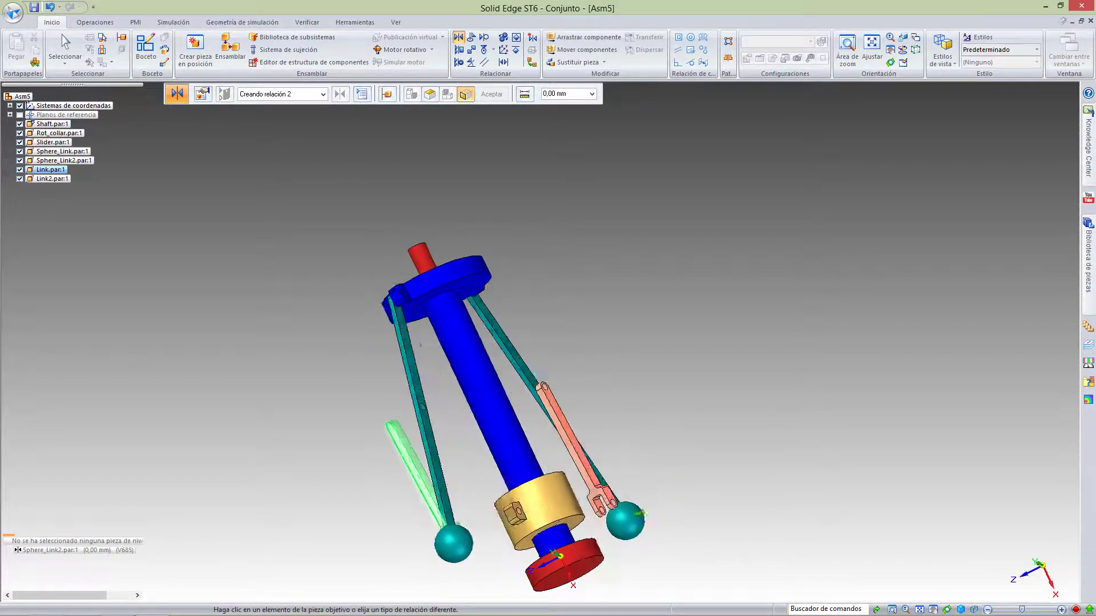
{"action": "left_click", "coordinate": [381, 465]}
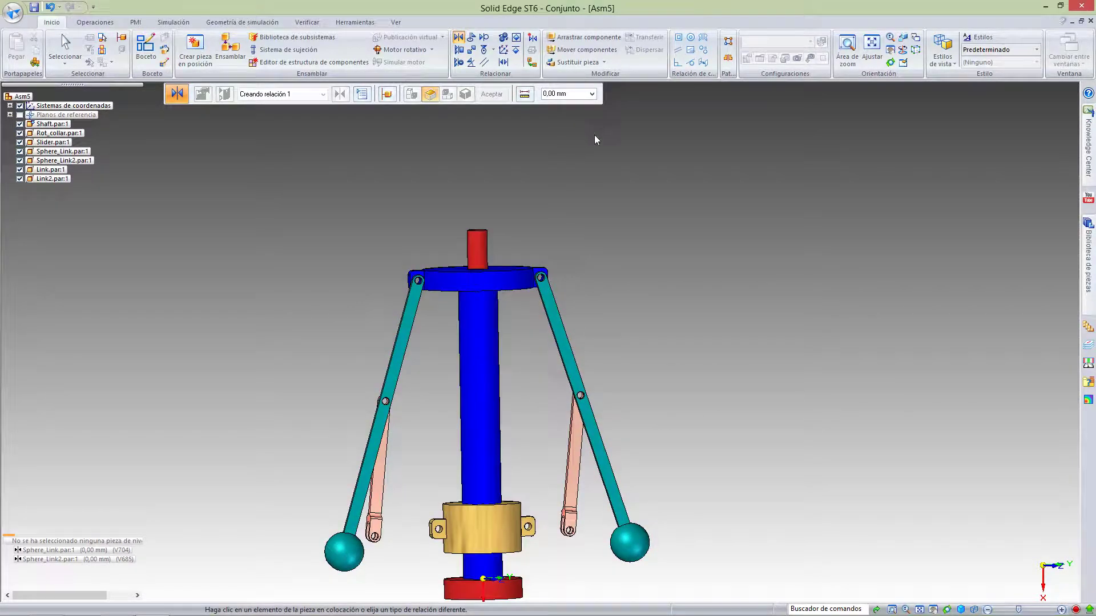
{"action": "key", "text": "Escape"}
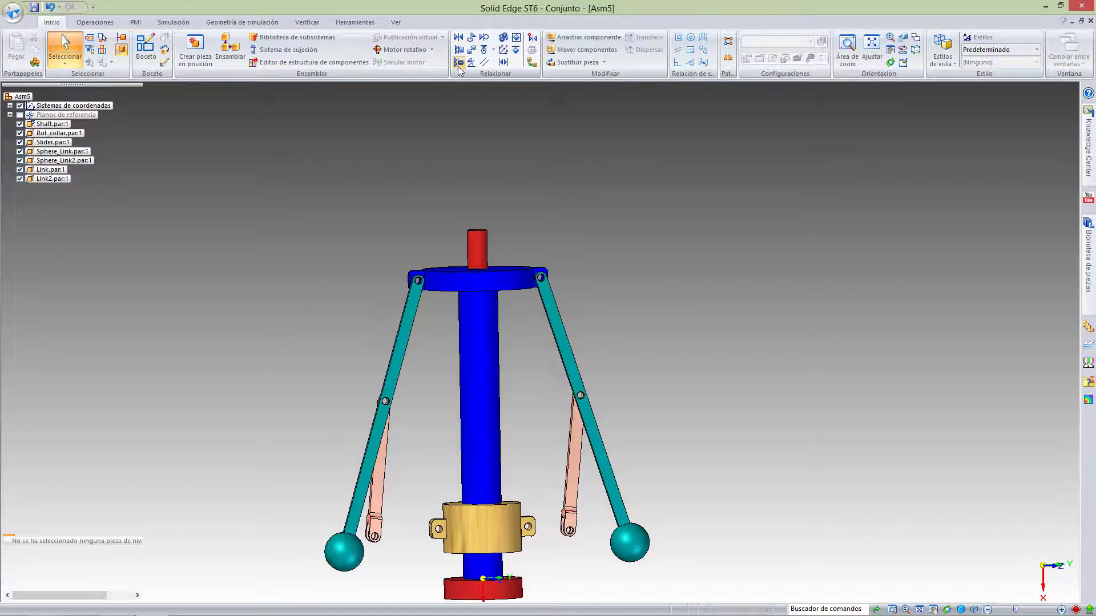
- Align the lower fork holes of Link2 and Link coaxially with the holes in the slider's two ears, leaving rotation unlocked
{"action": "left_click", "coordinate": [459, 63]}
{"action": "left_click", "coordinate": [374, 538]}
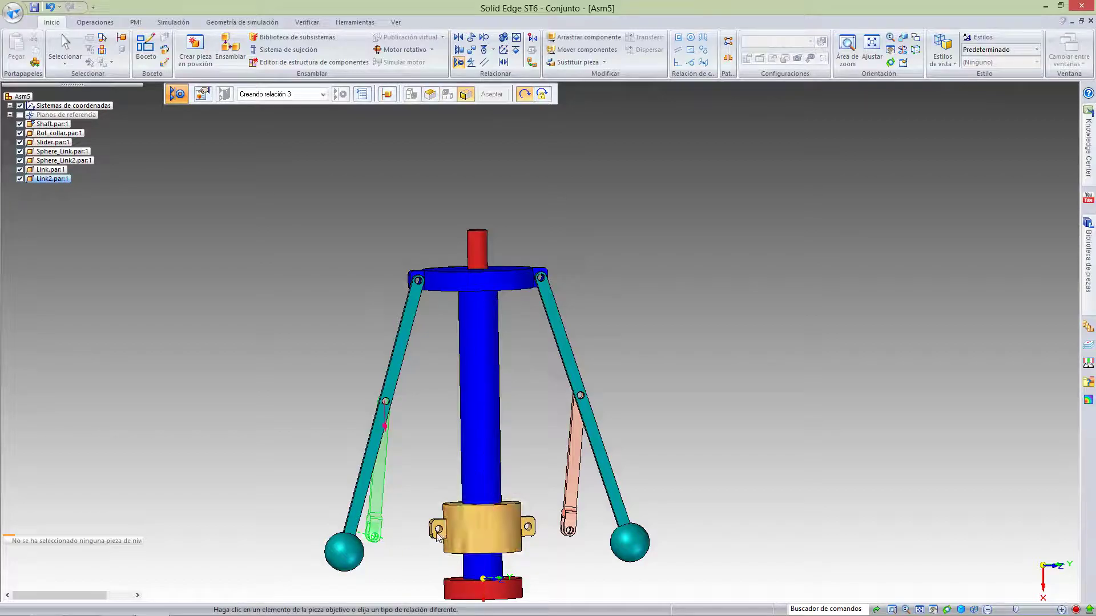
{"action": "left_click", "coordinate": [438, 529]}
{"action": "left_click", "coordinate": [569, 530]}
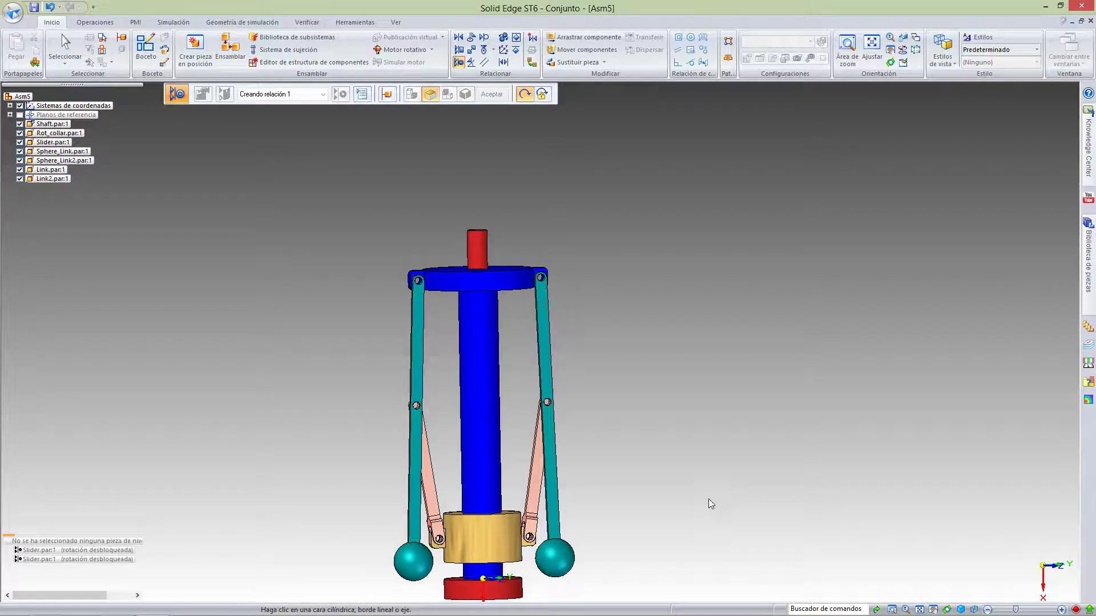
{"action": "key", "text": "Escape"}
{"action": "middle_click_drag", "start_coordinate": [729, 446], "coordinate": [703, 445]}
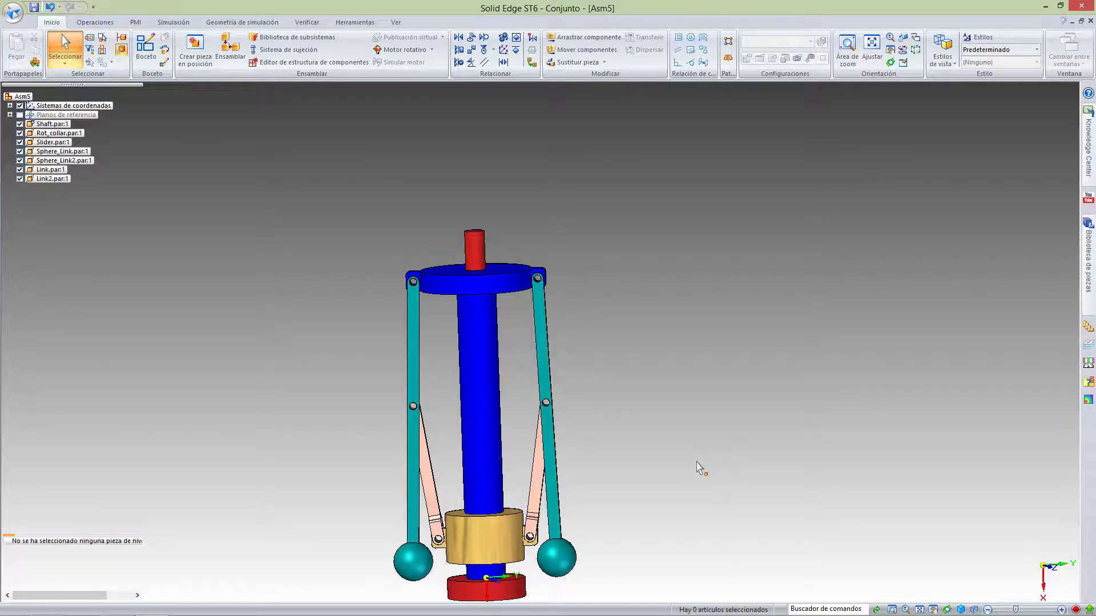
{"action": "mouse_move", "coordinate": [697, 477]}
{"action": "middle_mouse_down"}
{"action": "mouse_move", "coordinate": [831, 461]}
{"action": "mouse_move", "coordinate": [668, 463]}
{"action": "mouse_move", "coordinate": [712, 462]}
{"action": "mouse_move", "coordinate": [682, 461]}
{"action": "middle_mouse_up"}
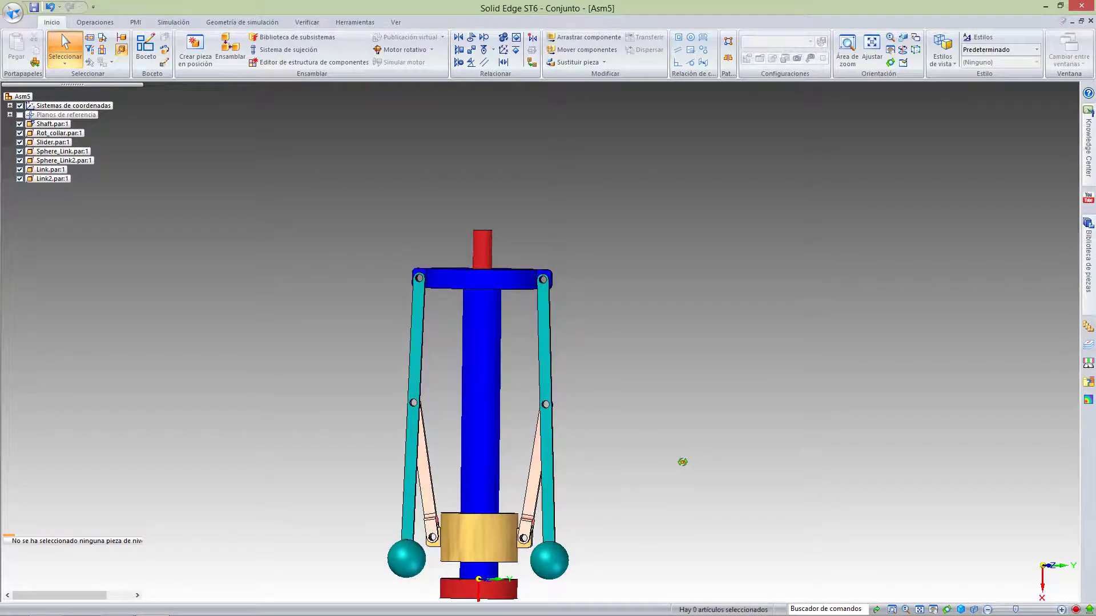
{"action": "left_click", "coordinate": [920, 610]}
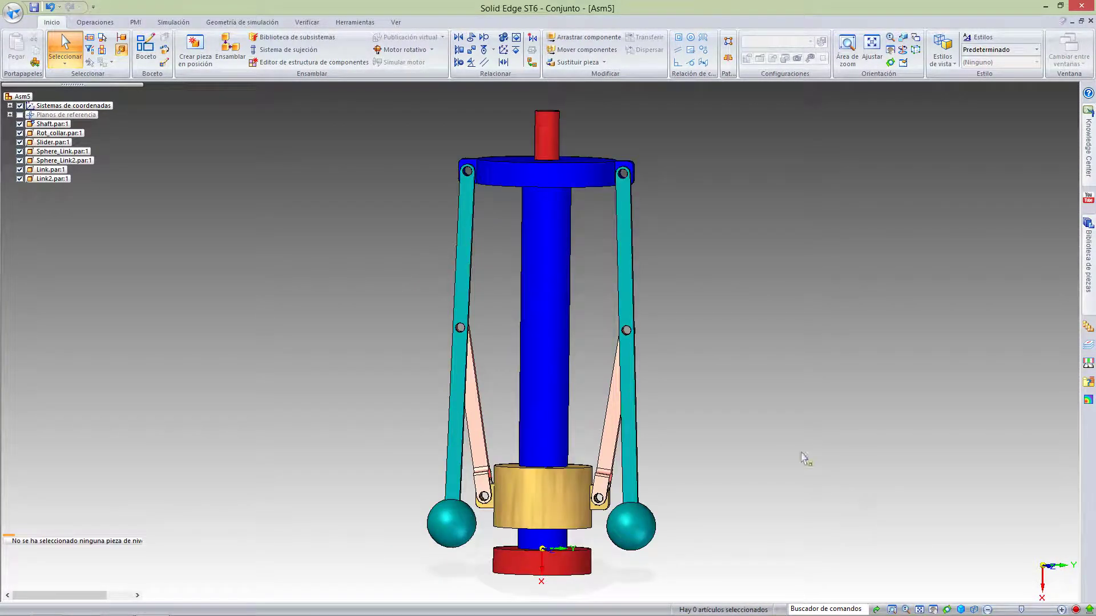
{"action": "scroll", "coordinate": [759, 447], "scroll_direction": "up", "scroll_amount": 1}
{"action": "scroll", "coordinate": [759, 447], "scroll_direction": "down", "scroll_amount": 2}
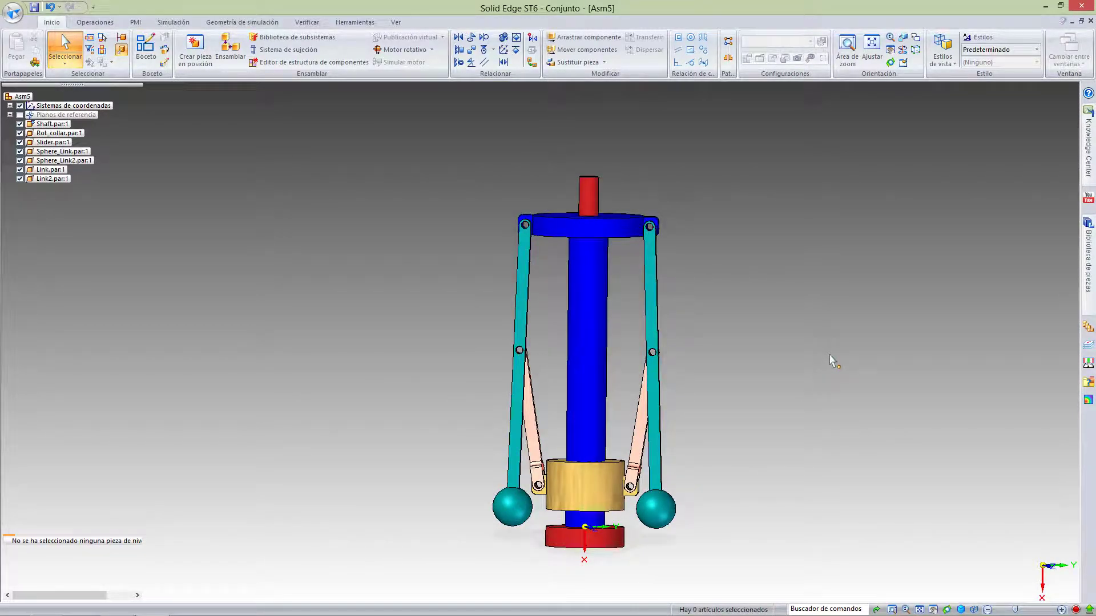
- Try to move the slider up along the tube on its own towards the collar
{"action": "left_click", "coordinate": [615, 479]}
{"action": "left_click", "coordinate": [759, 350]}
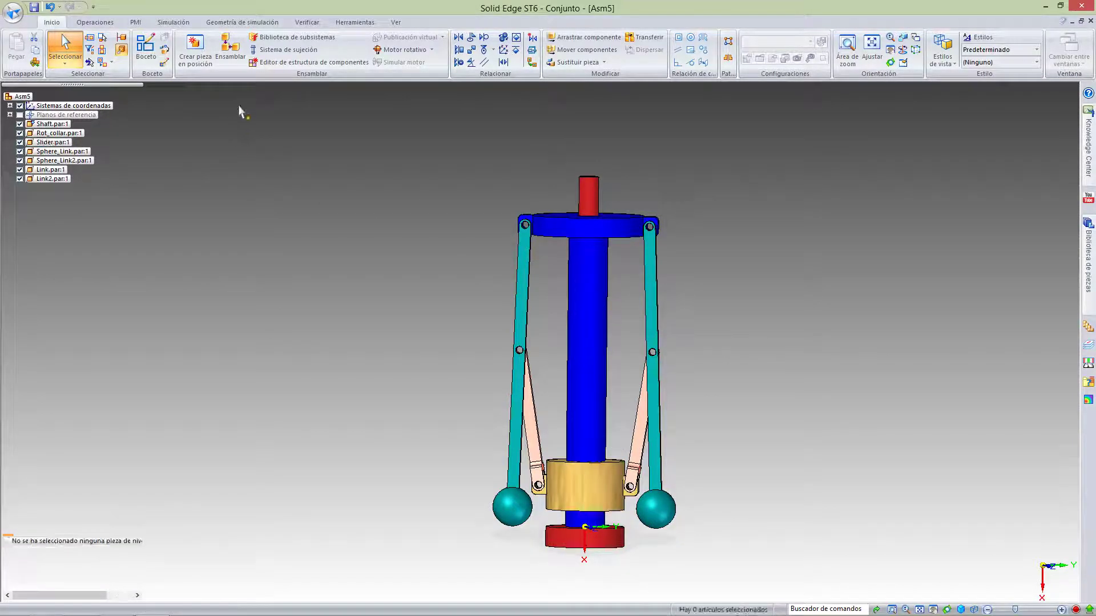
{"action": "left_click", "coordinate": [609, 492]}
{"action": "left_click", "coordinate": [609, 435]}
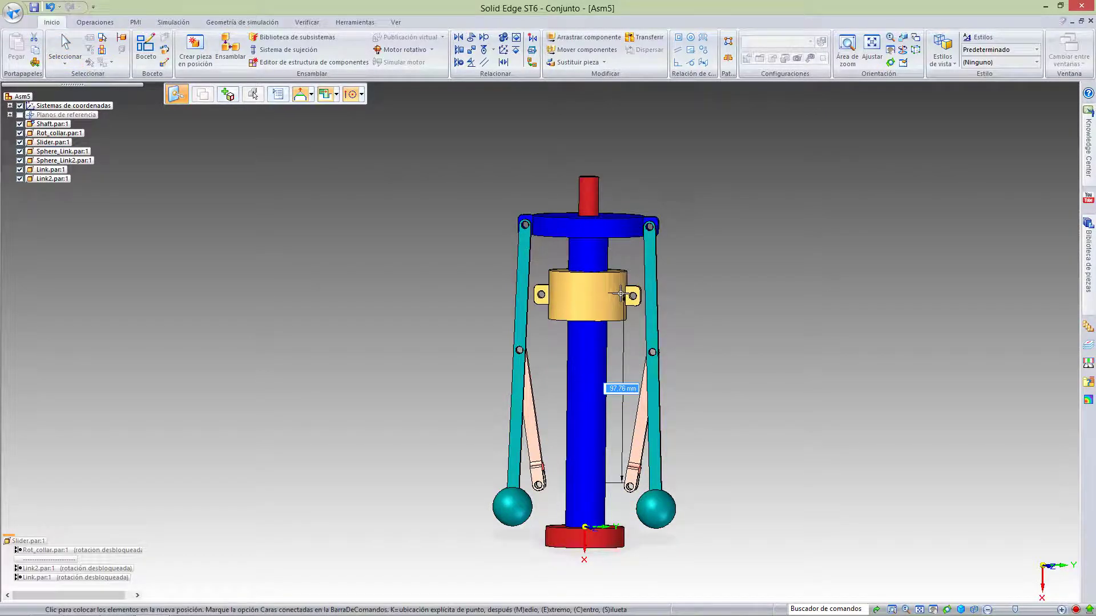
{"action": "left_click", "coordinate": [621, 294]}
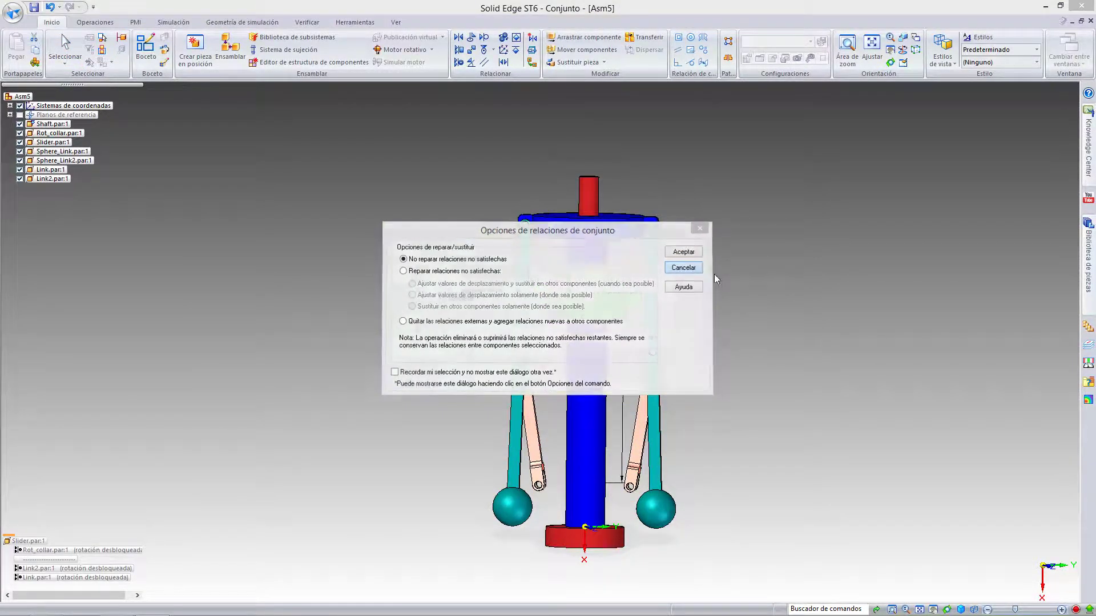
{"action": "left_click", "coordinate": [687, 251]}
{"action": "left_click", "coordinate": [599, 318]}
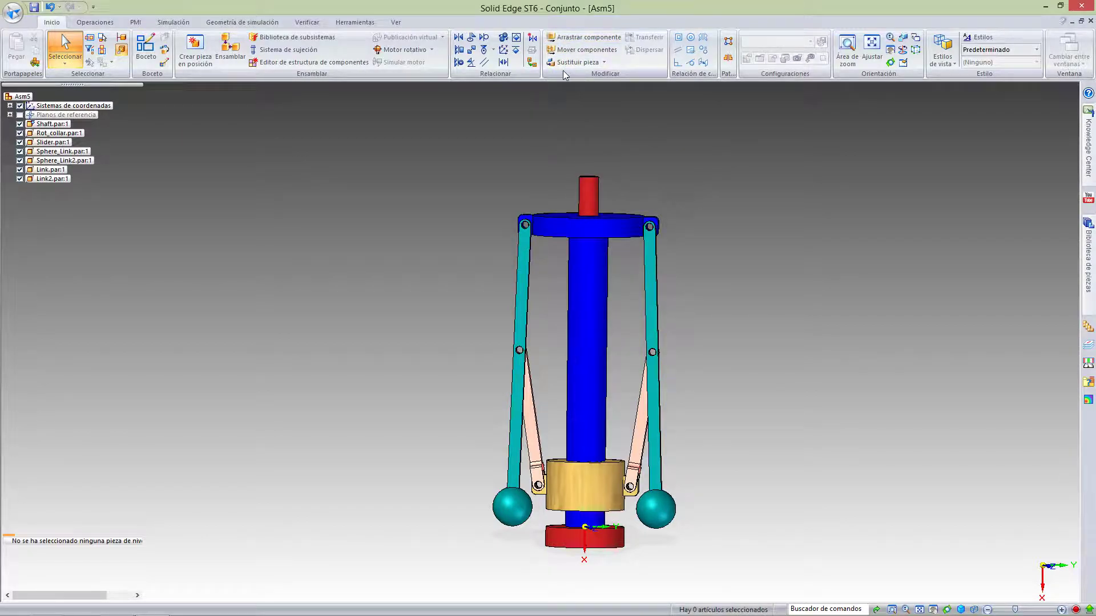
- Move the slider slightly up the tube with Drag Component, keeping the default analysis options and the No analizar mode
{"action": "left_click", "coordinate": [586, 38]}
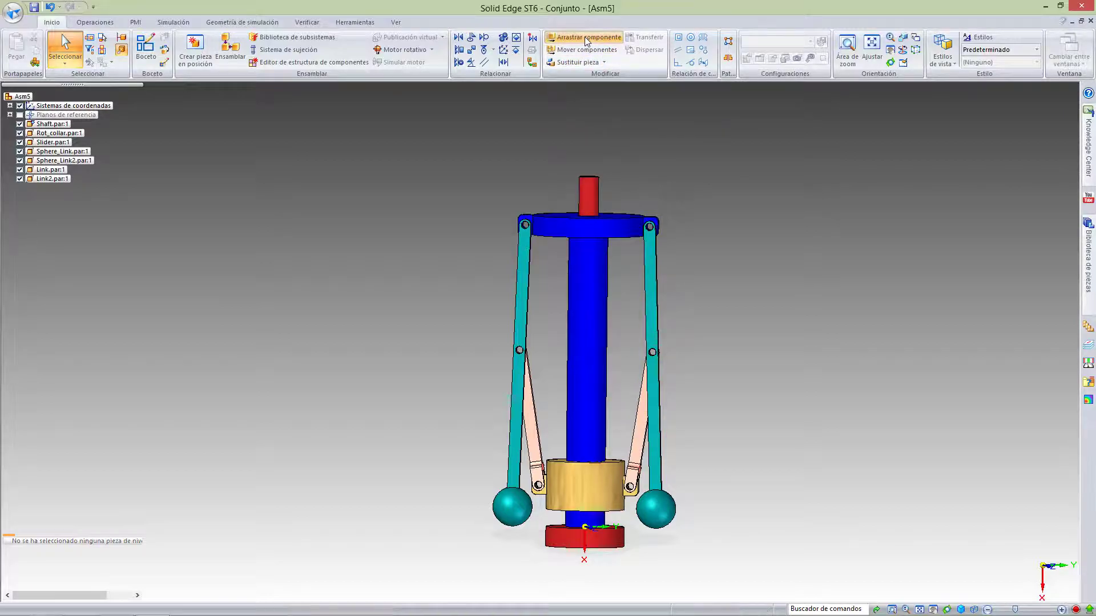
{"action": "left_click", "coordinate": [243, 51]}
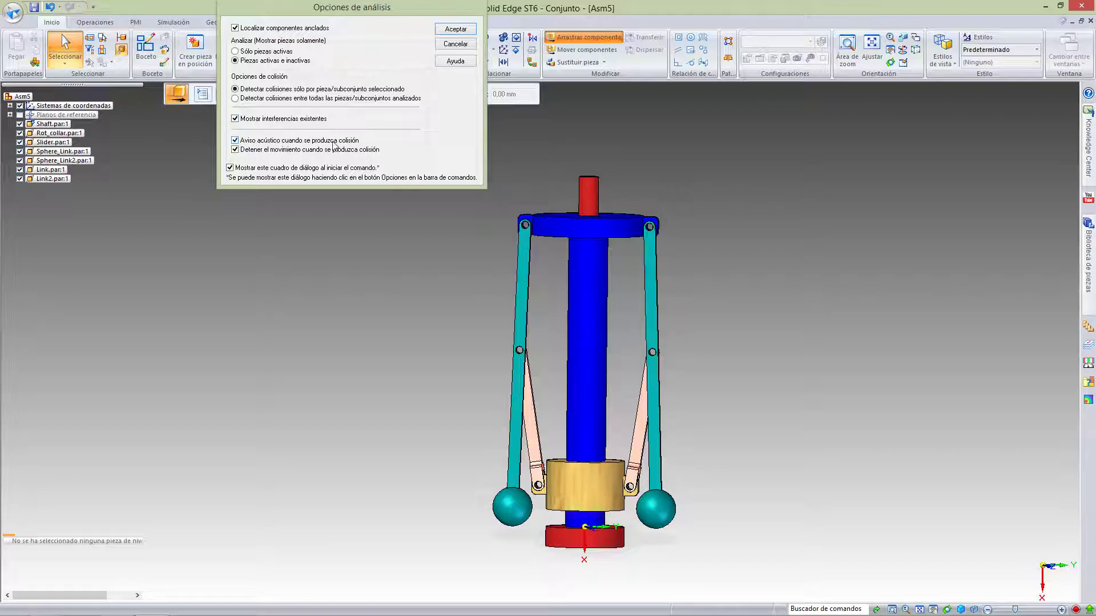
{"action": "left_click", "coordinate": [456, 29]}
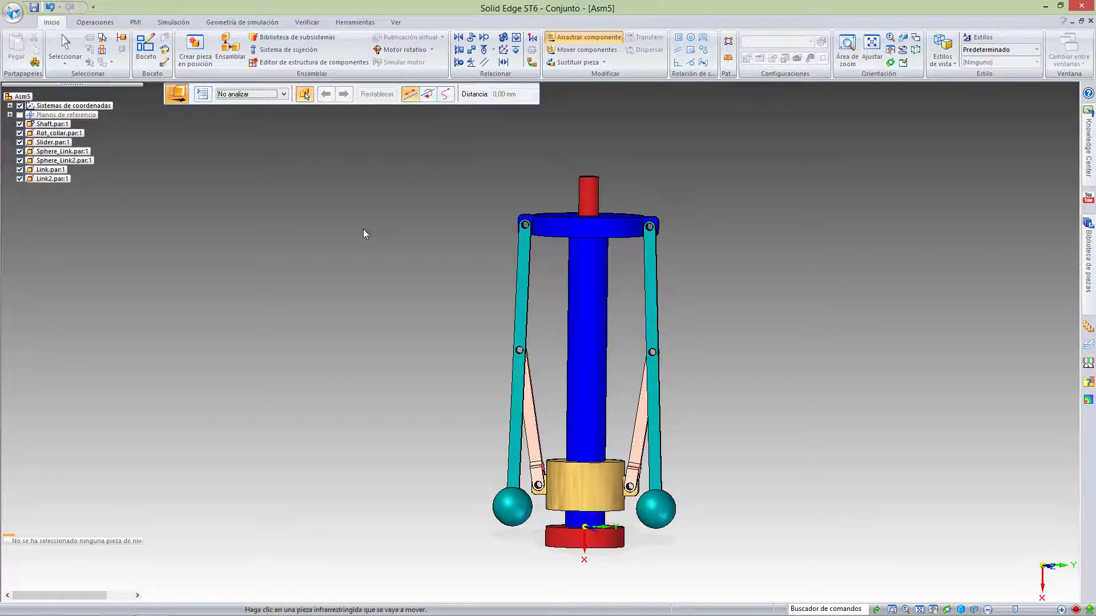
{"action": "left_click", "coordinate": [268, 95]}
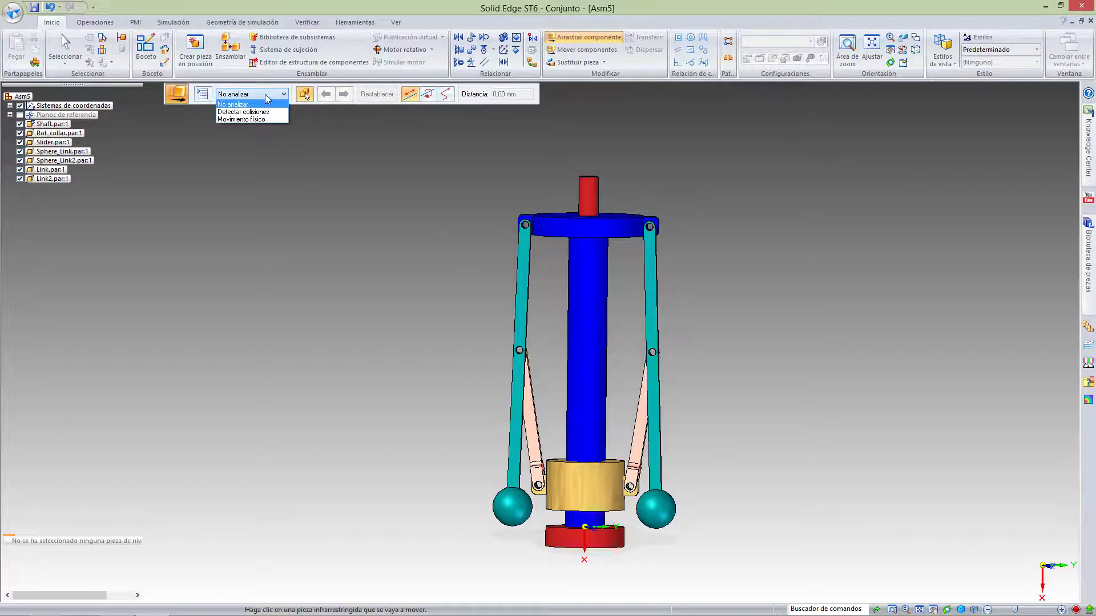
{"action": "left_click", "coordinate": [266, 105]}
{"action": "left_click", "coordinate": [588, 502]}
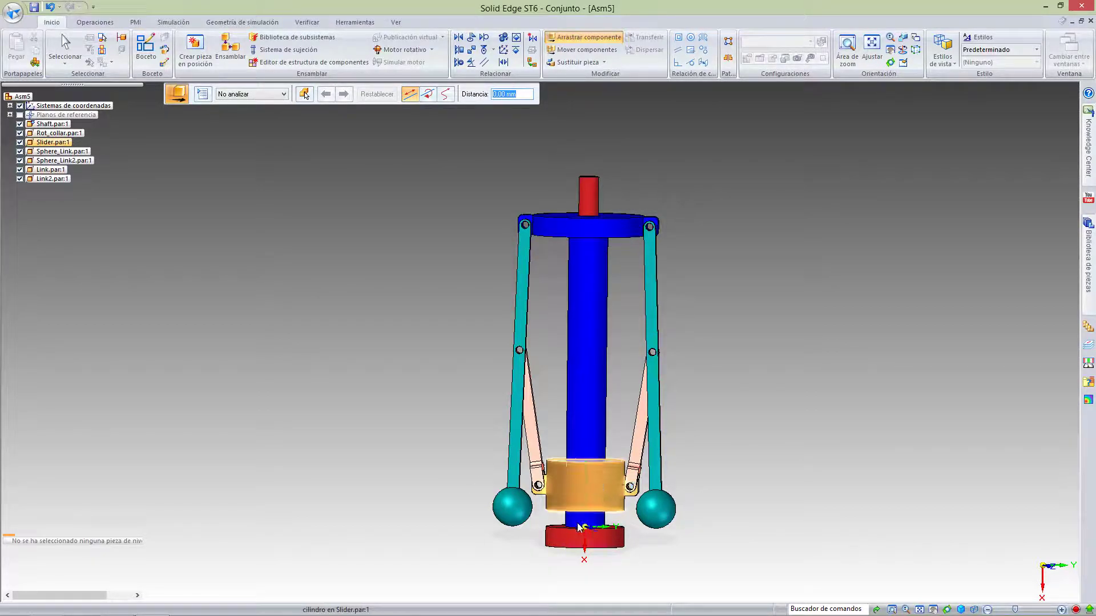
{"action": "mouse_move", "coordinate": [588, 522]}
{"action": "left_mouse_down"}
{"action": "mouse_move", "coordinate": [592, 197]}
{"action": "mouse_move", "coordinate": [588, 308]}
{"action": "mouse_move", "coordinate": [593, 197]}
{"action": "mouse_move", "coordinate": [612, 211]}
{"action": "mouse_move", "coordinate": [591, 317]}
{"action": "mouse_move", "coordinate": [591, 120]}
{"action": "mouse_move", "coordinate": [602, 519]}
{"action": "left_mouse_up"}
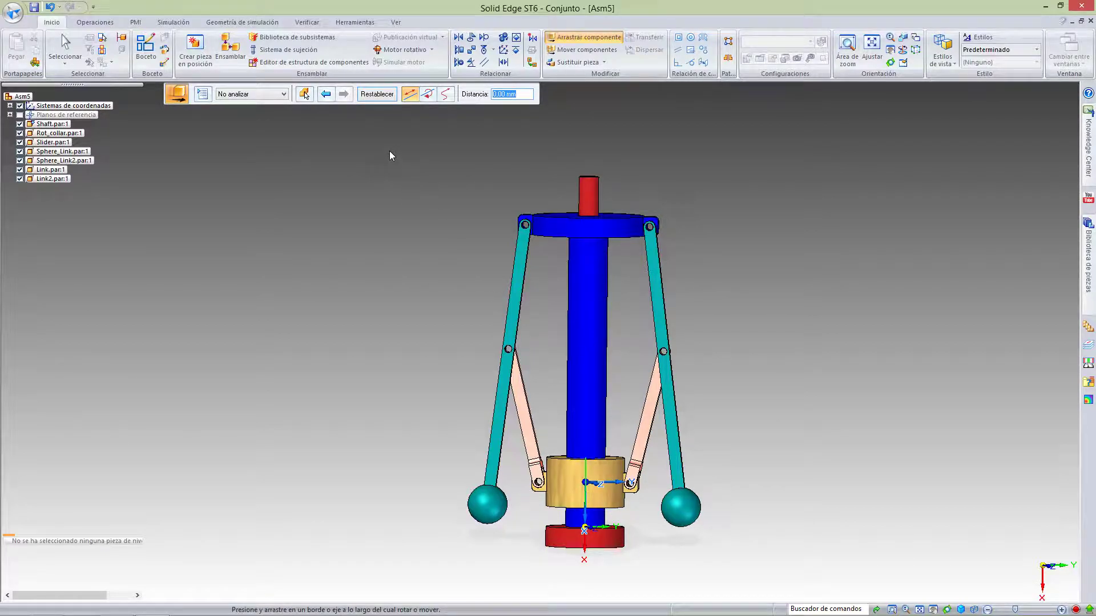
- Switch the motion analysis to Detectar colisiones and move the slider up past the collar and back down near the shaft base
{"action": "left_click", "coordinate": [273, 97]}
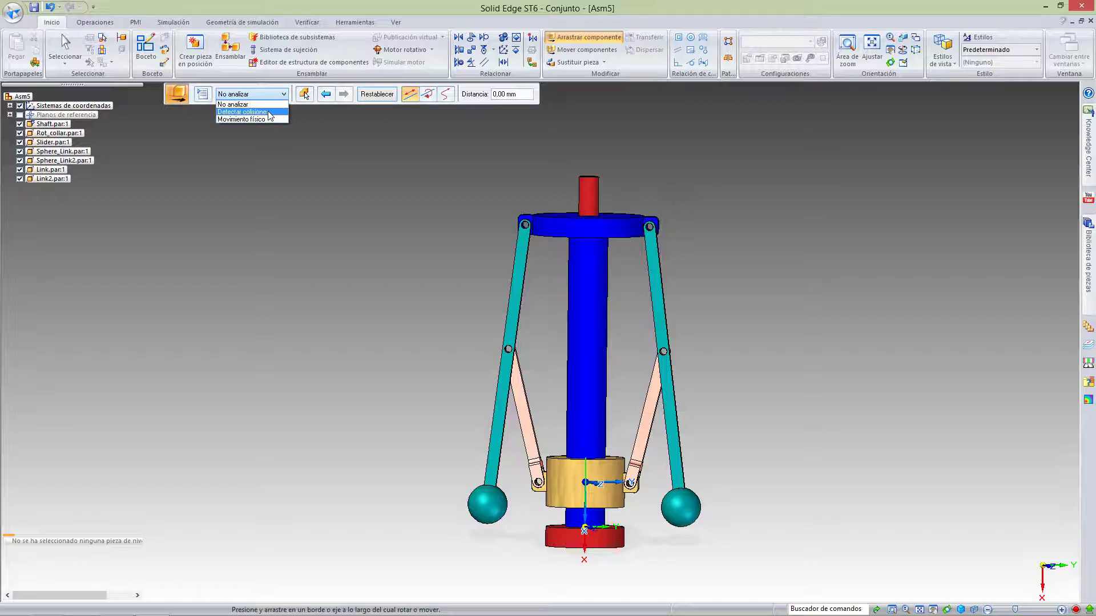
{"action": "left_click", "coordinate": [269, 112]}
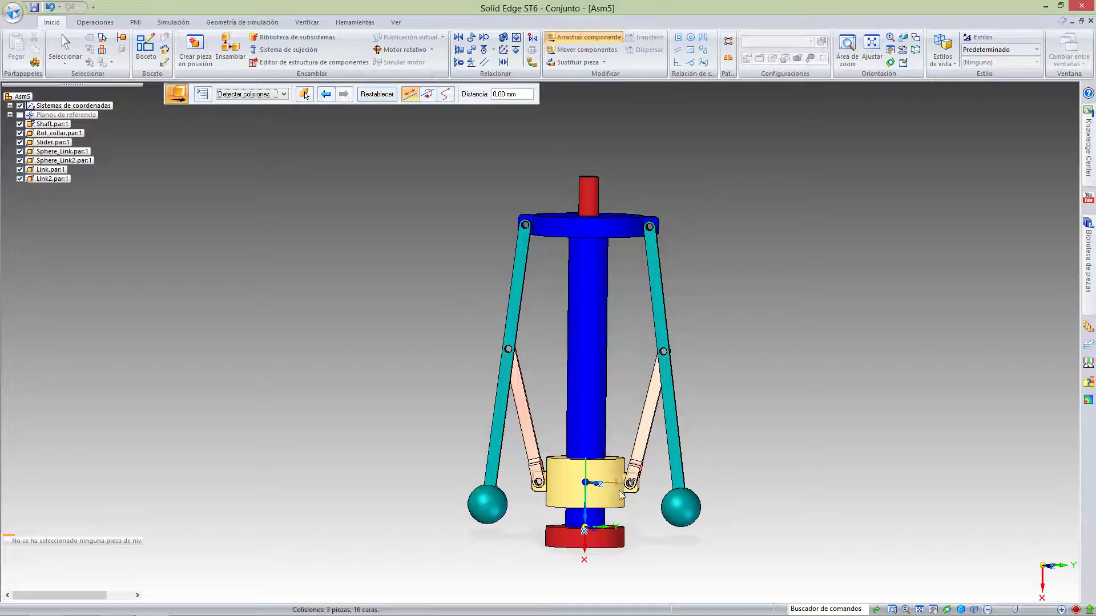
{"action": "left_click_drag", "start_coordinate": [586, 517], "coordinate": [612, 198]}
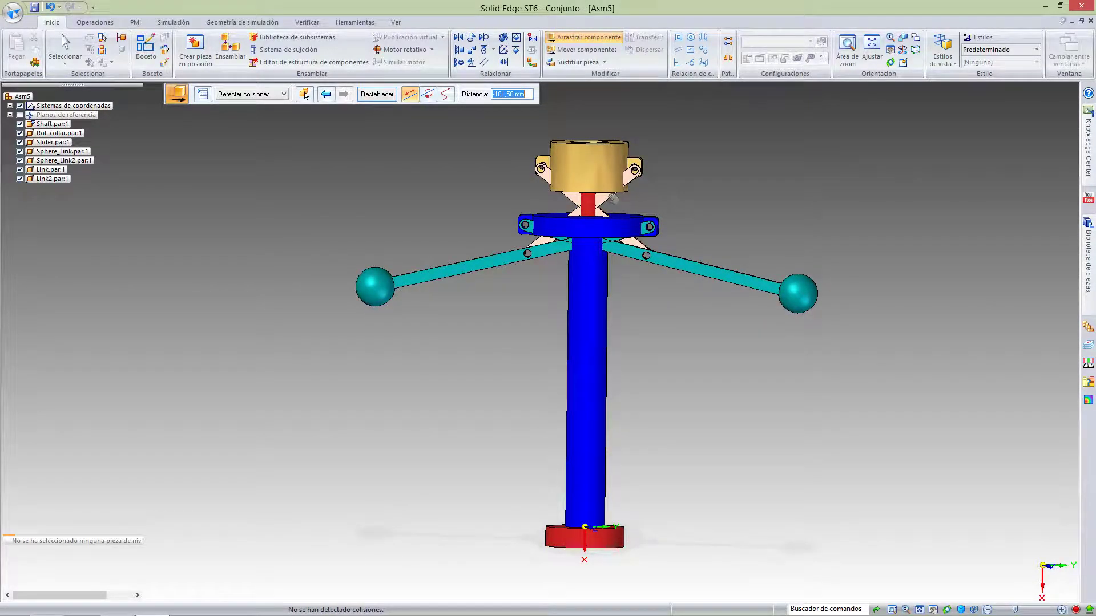
{"action": "left_click_drag", "start_coordinate": [612, 198], "coordinate": [612, 274]}
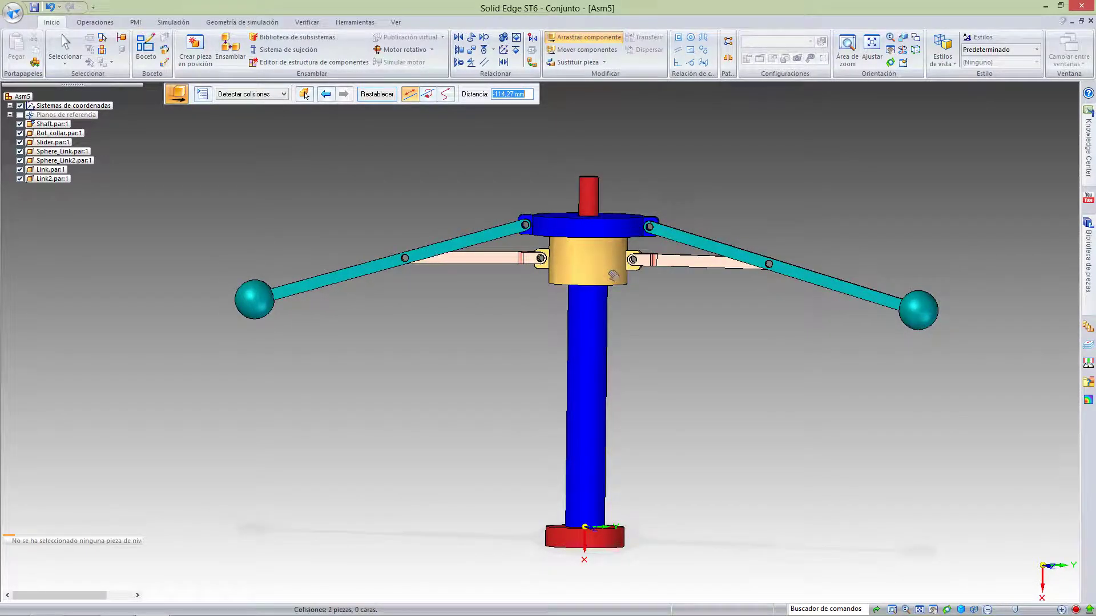
{"action": "left_click_drag", "start_coordinate": [613, 276], "coordinate": [608, 513]}
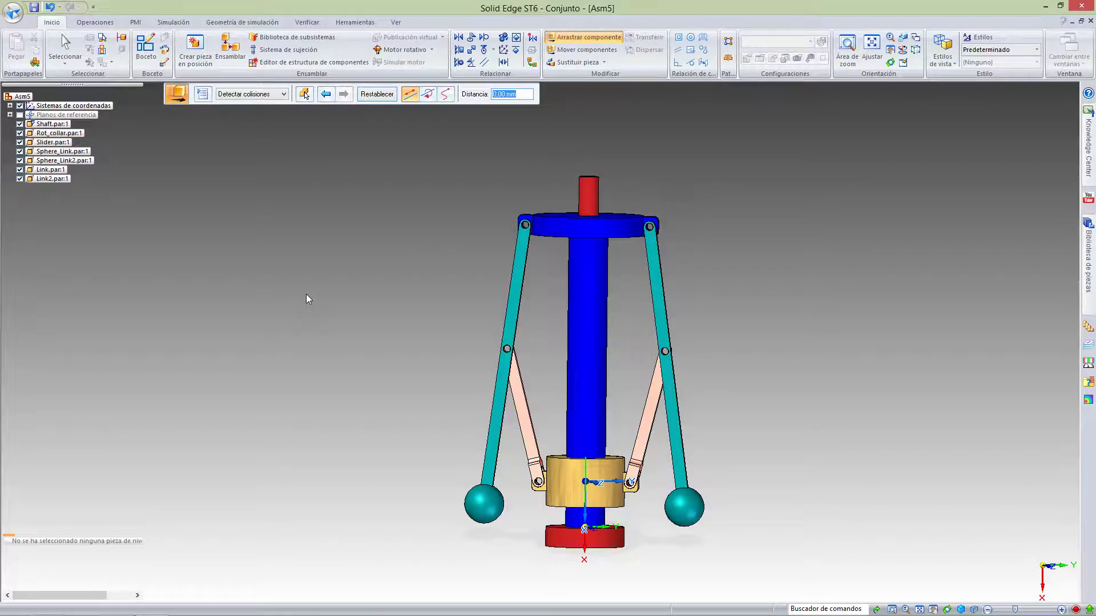
{"action": "key", "text": "Escape"}
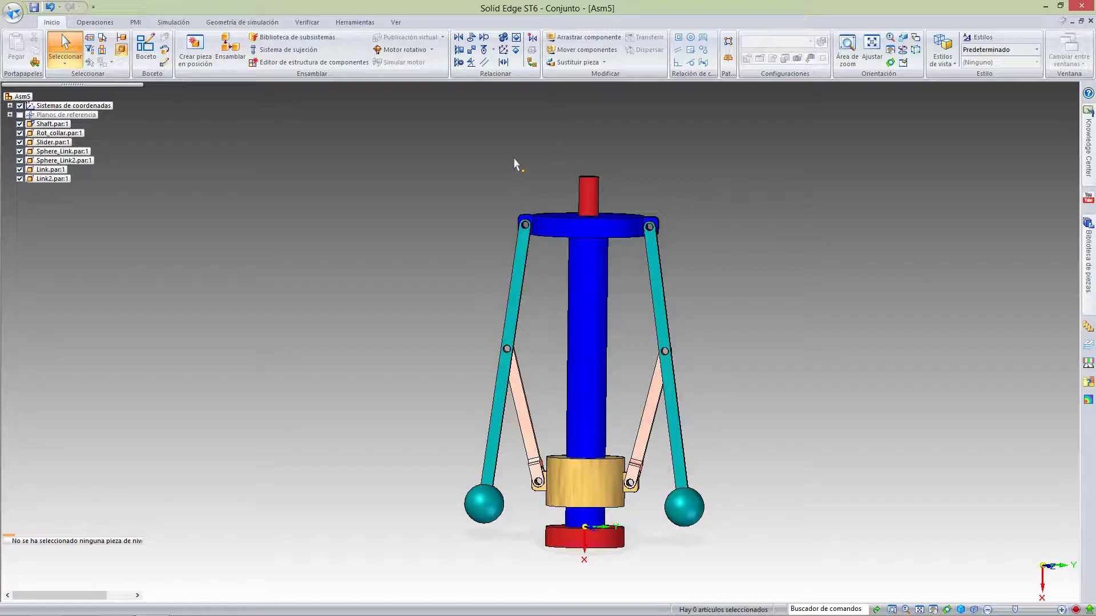
- Add a rotary motor to the Rot_collar about the tube's central axis at 120 grados/s with a 0,00 grad limit
{"action": "left_click", "coordinate": [432, 50]}
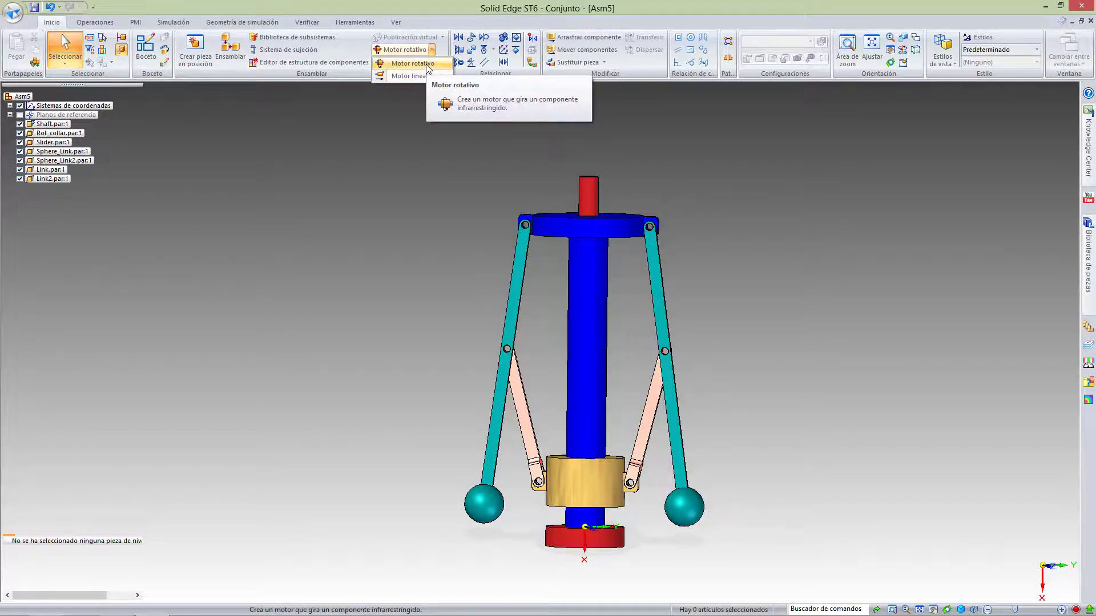
{"action": "left_click", "coordinate": [426, 64]}
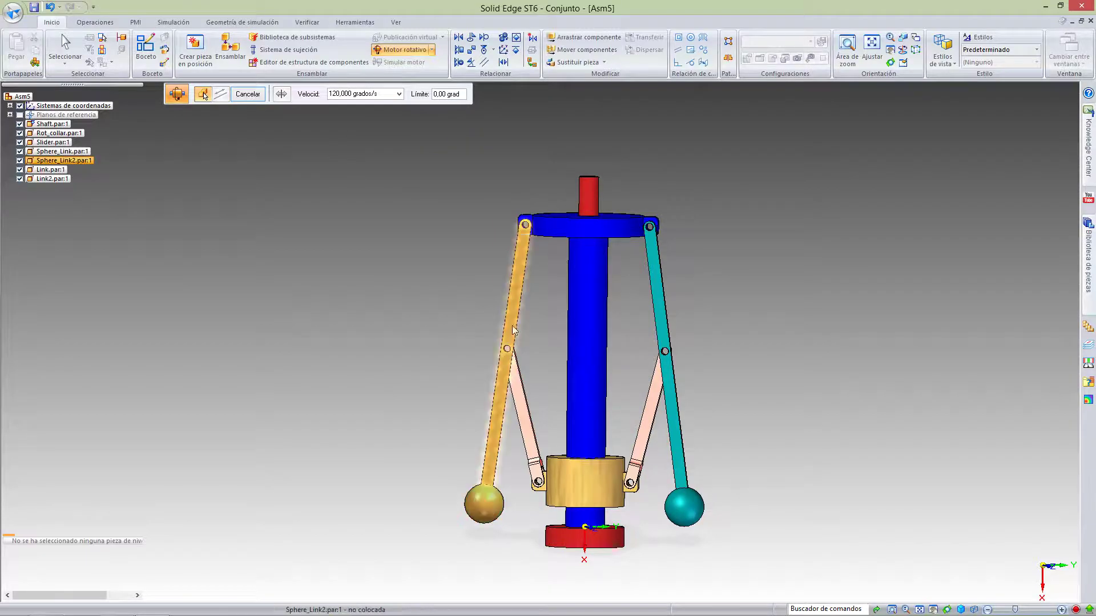
{"action": "left_click", "coordinate": [551, 228]}
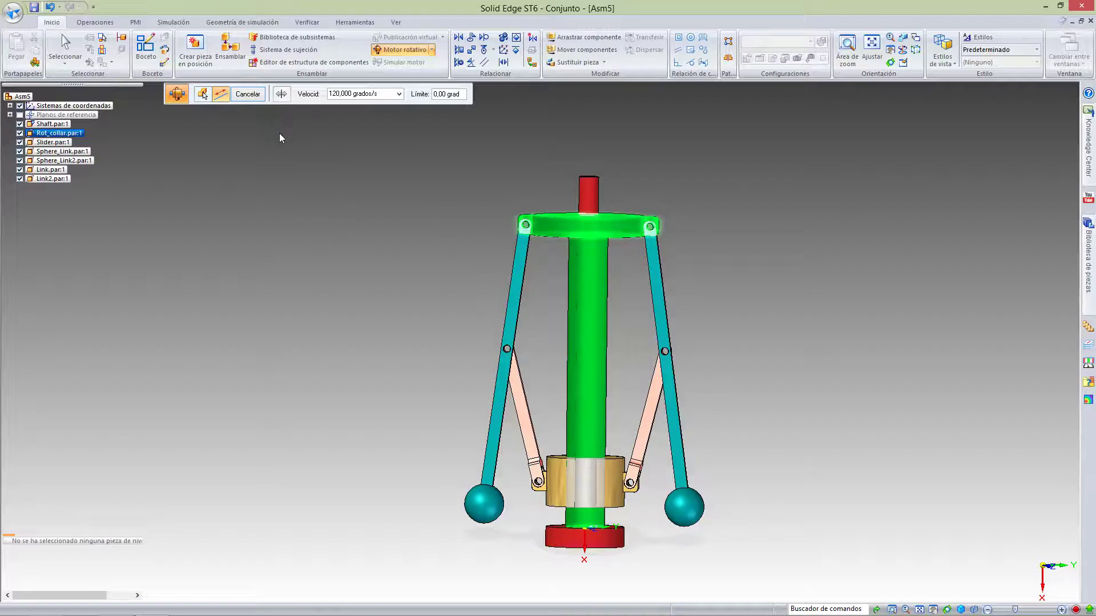
{"action": "left_click", "coordinate": [546, 492]}
{"action": "left_click", "coordinate": [587, 375]}
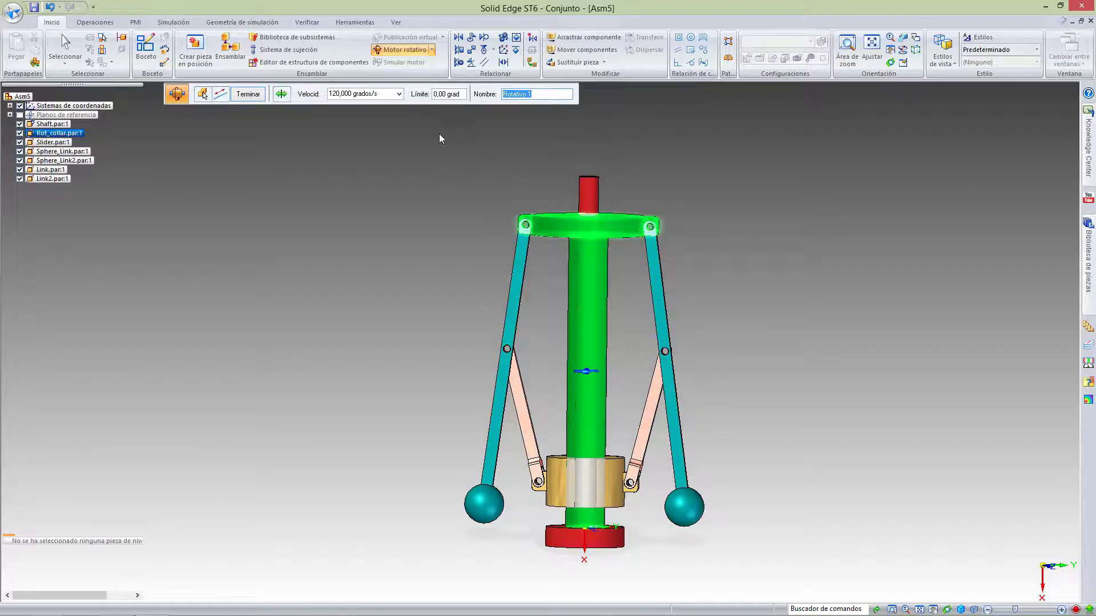
{"action": "left_click", "coordinate": [282, 96]}
{"action": "left_click", "coordinate": [282, 96]}
{"action": "left_click", "coordinate": [248, 94]}
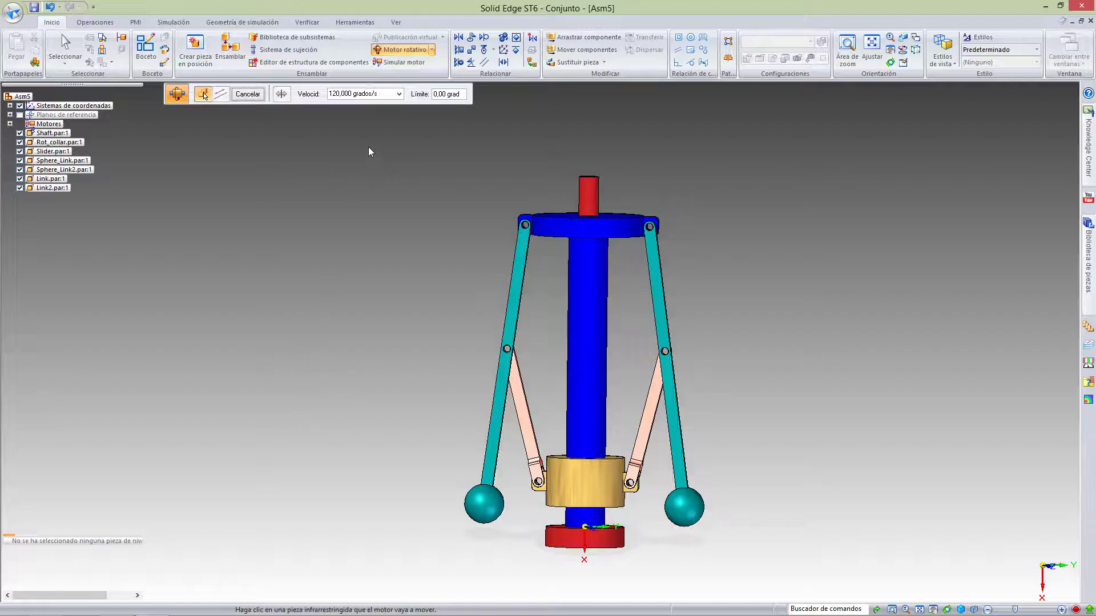
- Start a linear motor on the slider with a speed of 1.270 cm/s and a 90 mm limit
{"action": "left_click", "coordinate": [431, 50]}
{"action": "left_click", "coordinate": [423, 76]}
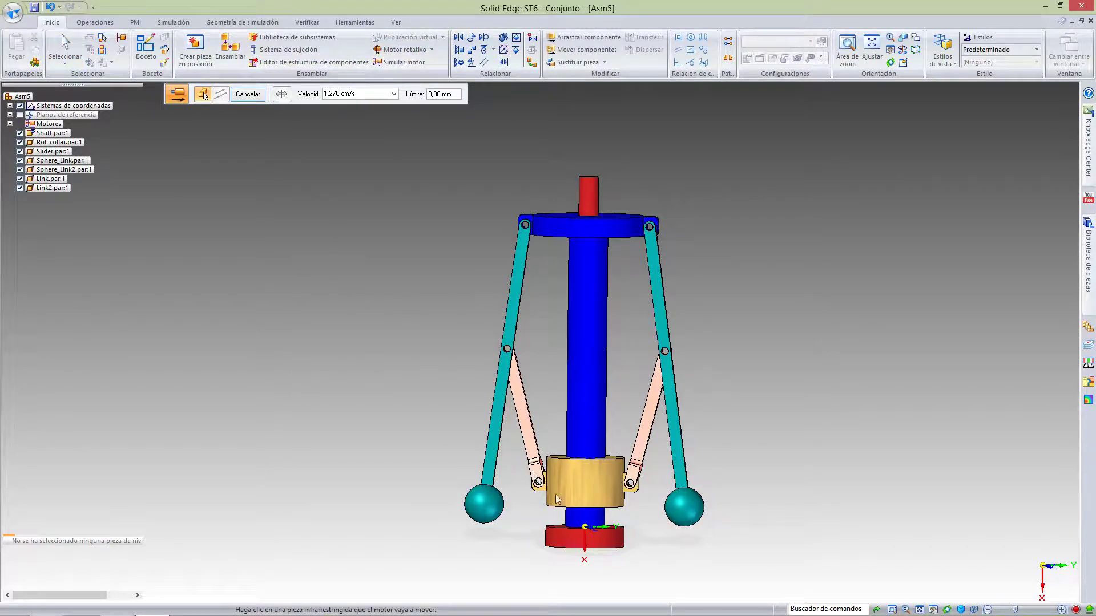
{"action": "left_click", "coordinate": [570, 253]}
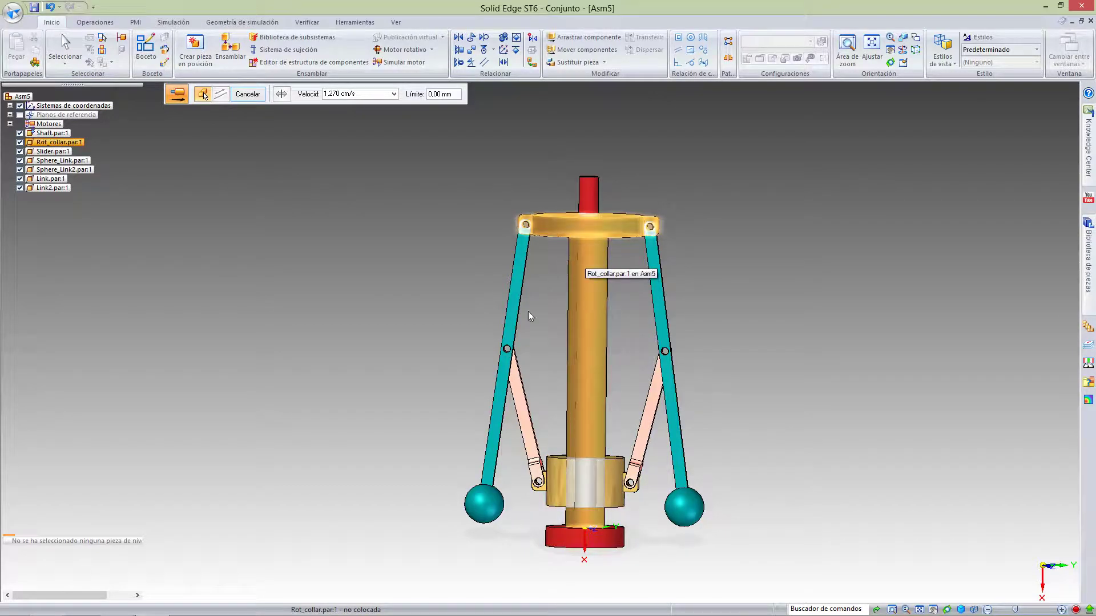
{"action": "left_click", "coordinate": [552, 485]}
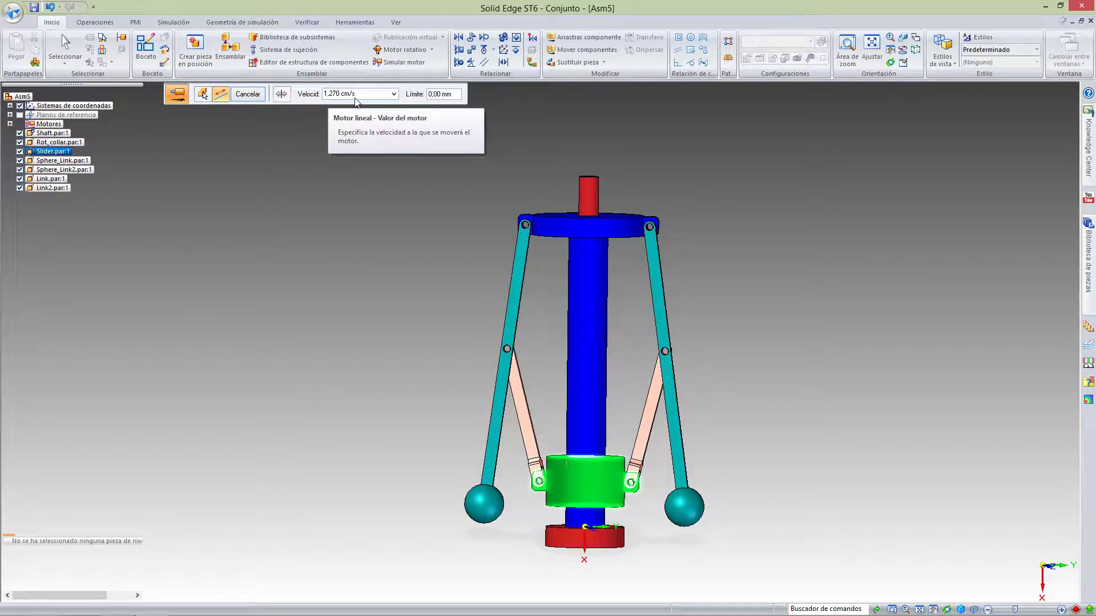
{"action": "left_click", "coordinate": [433, 98]}
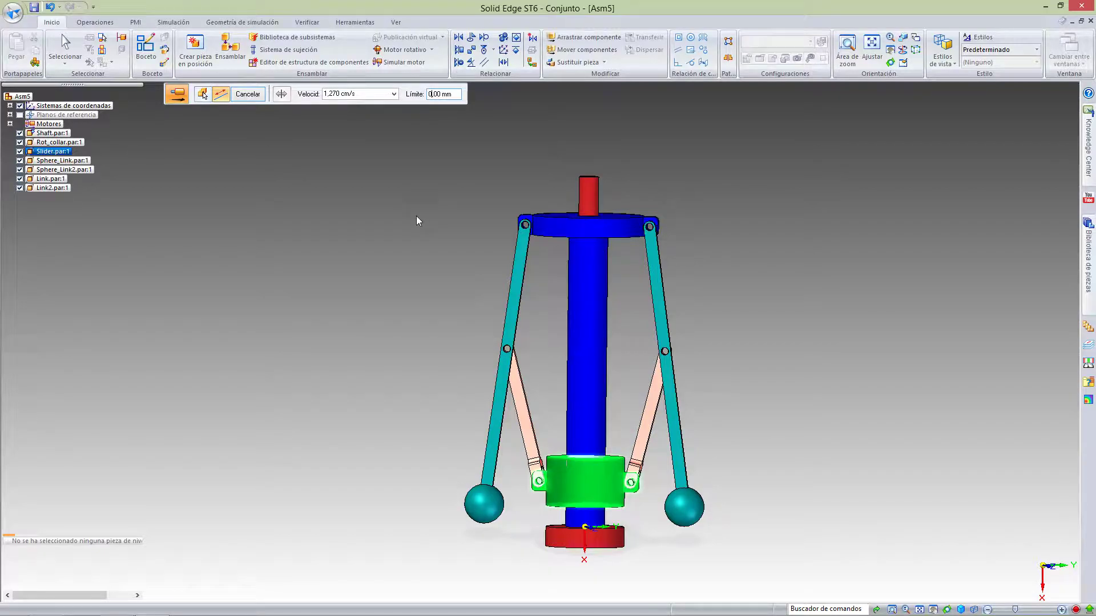
{"action": "type", "text": "100100"}
{"action": "key", "text": "Delete"}
{"action": "key", "text": "Delete"}
{"action": "key", "text": "Delete"}
{"action": "type", "text": "90"}
- Set the linear motor's direction along the slider's axis, pointing up towards the collar, finish it and expand the list of motors
{"action": "left_click", "coordinate": [586, 495]}
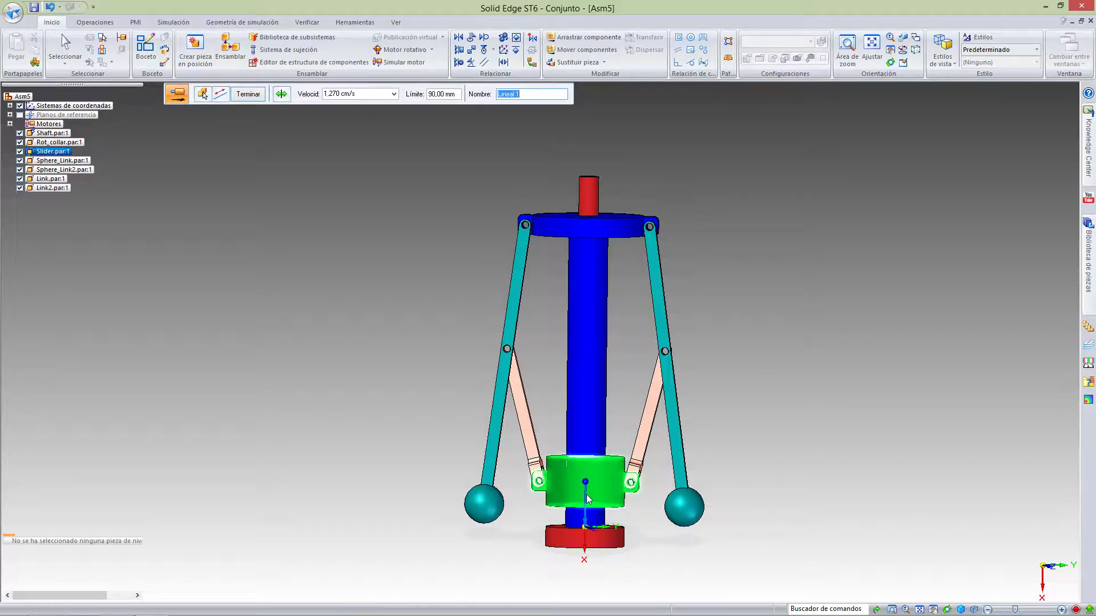
{"action": "left_click", "coordinate": [283, 96]}
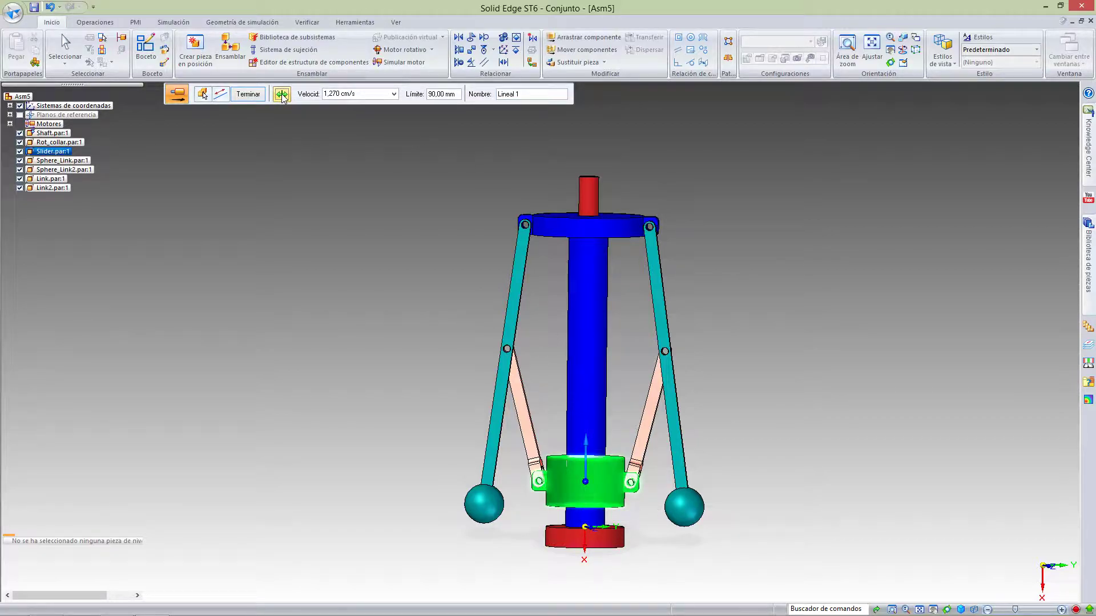
{"action": "left_click", "coordinate": [260, 95]}
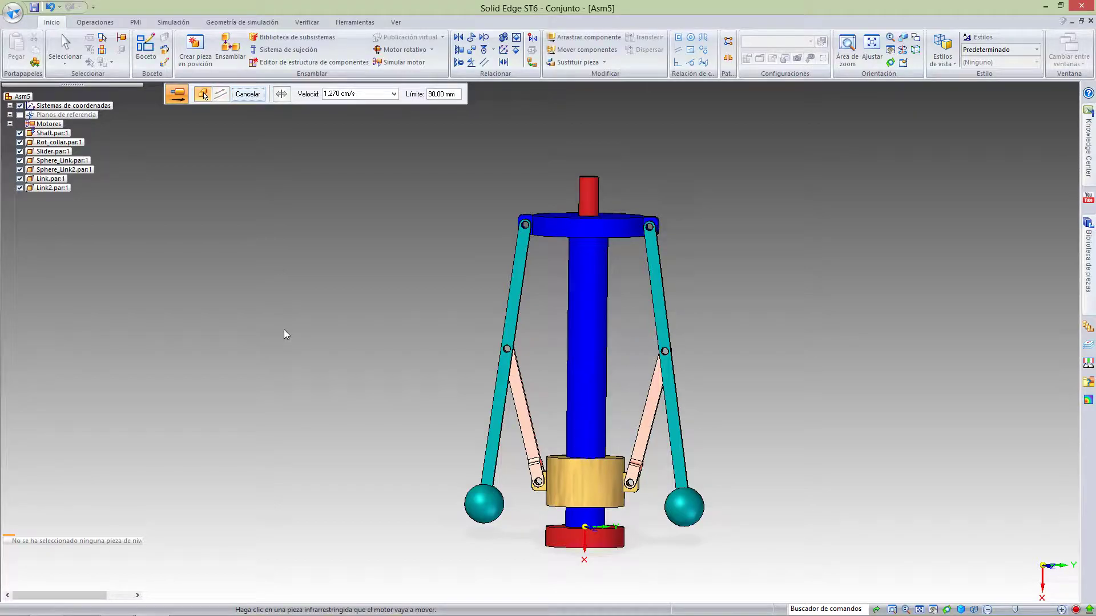
{"action": "key", "text": "Escape"}
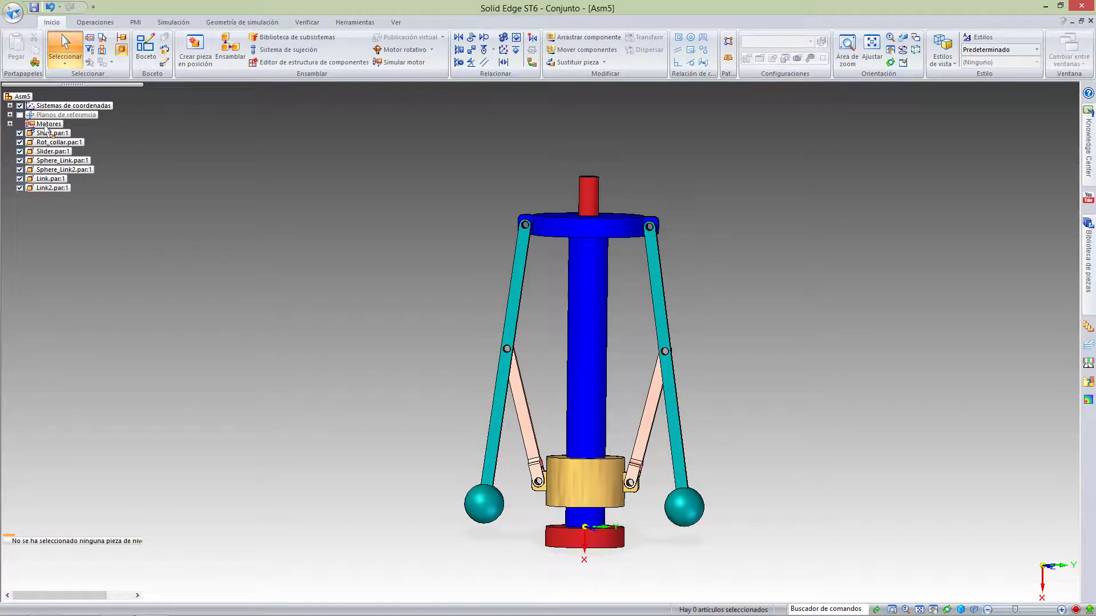
{"action": "left_click", "coordinate": [10, 123]}
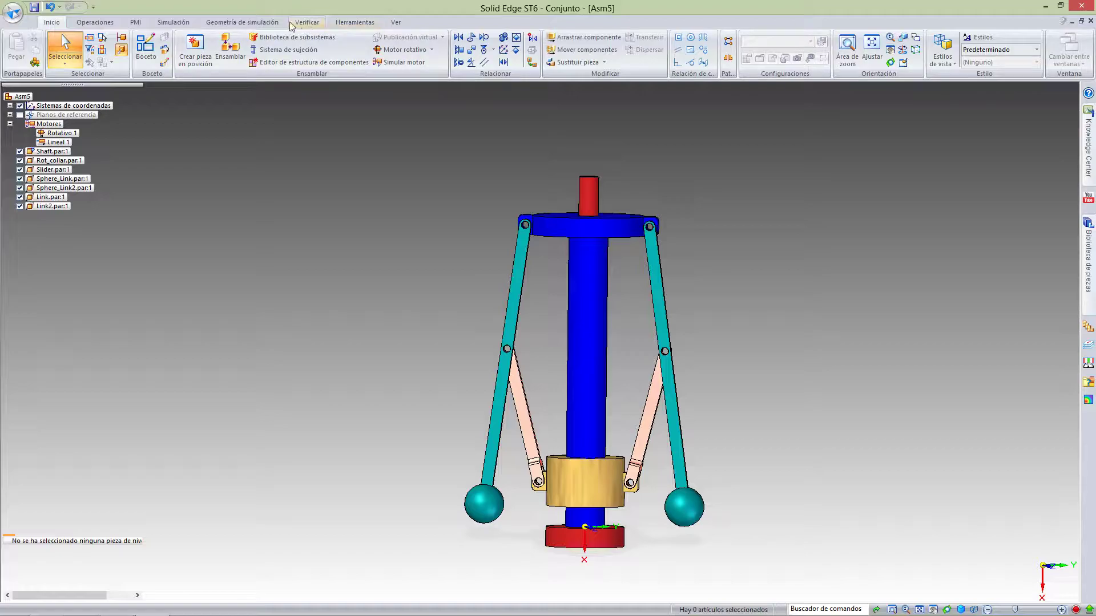
- Dimension the vertical distance between the collar's lower edge and the slider's upper edge with a PMI Smart Dimension
{"action": "left_click", "coordinate": [130, 23]}
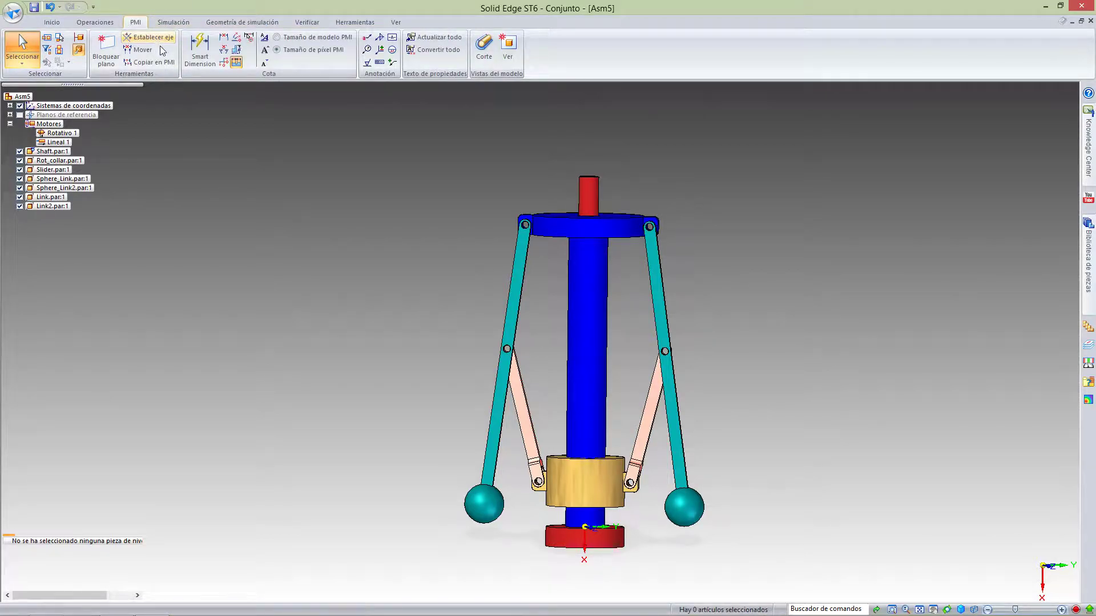
{"action": "left_click", "coordinate": [204, 50]}
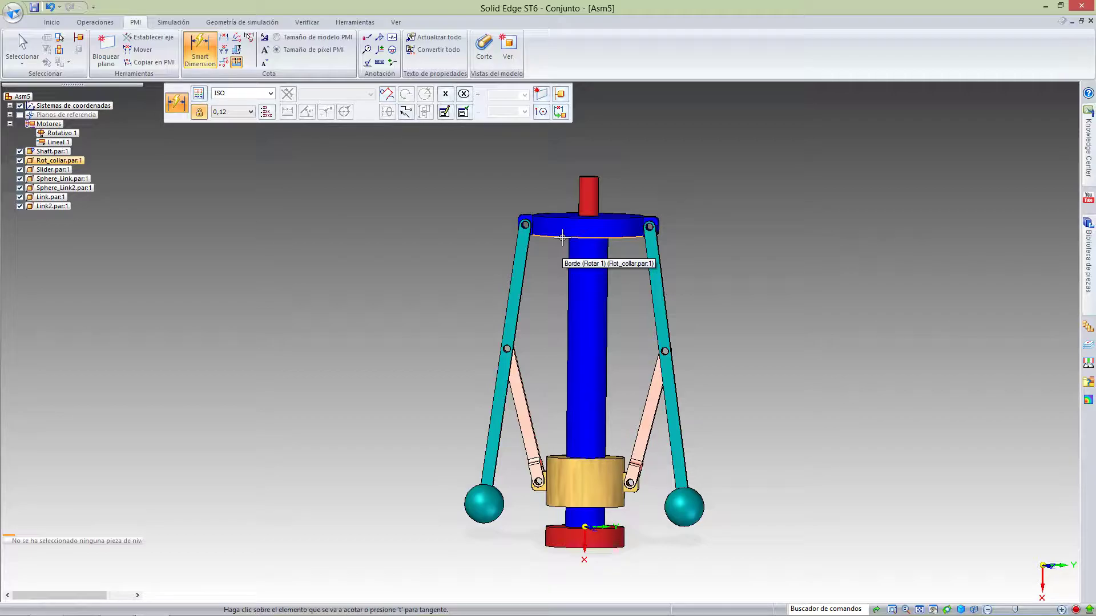
{"action": "left_click", "coordinate": [562, 238]}
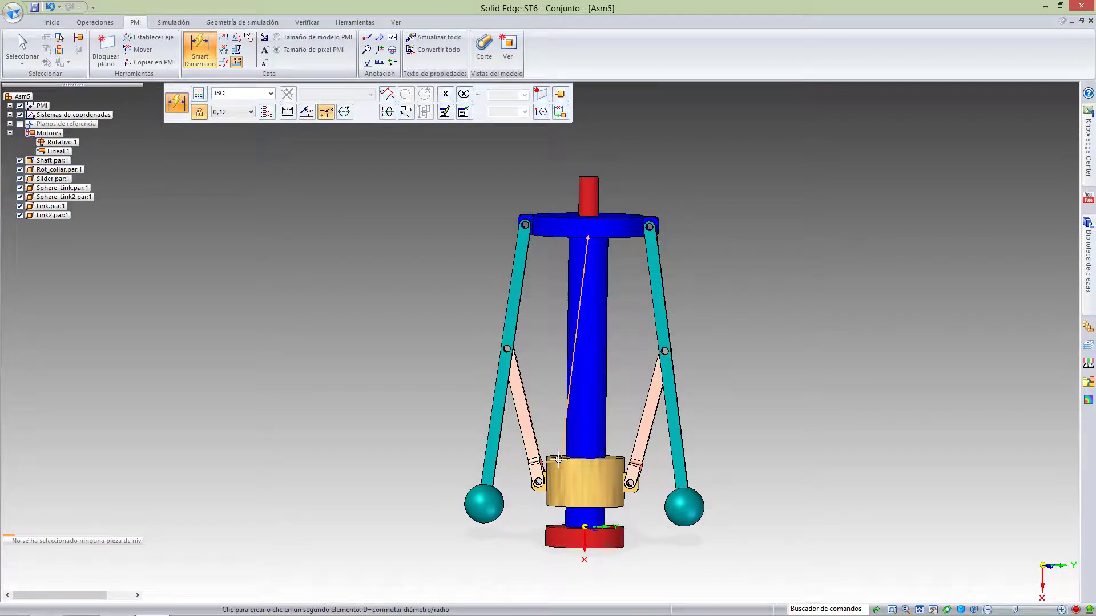
{"action": "left_click", "coordinate": [555, 458]}
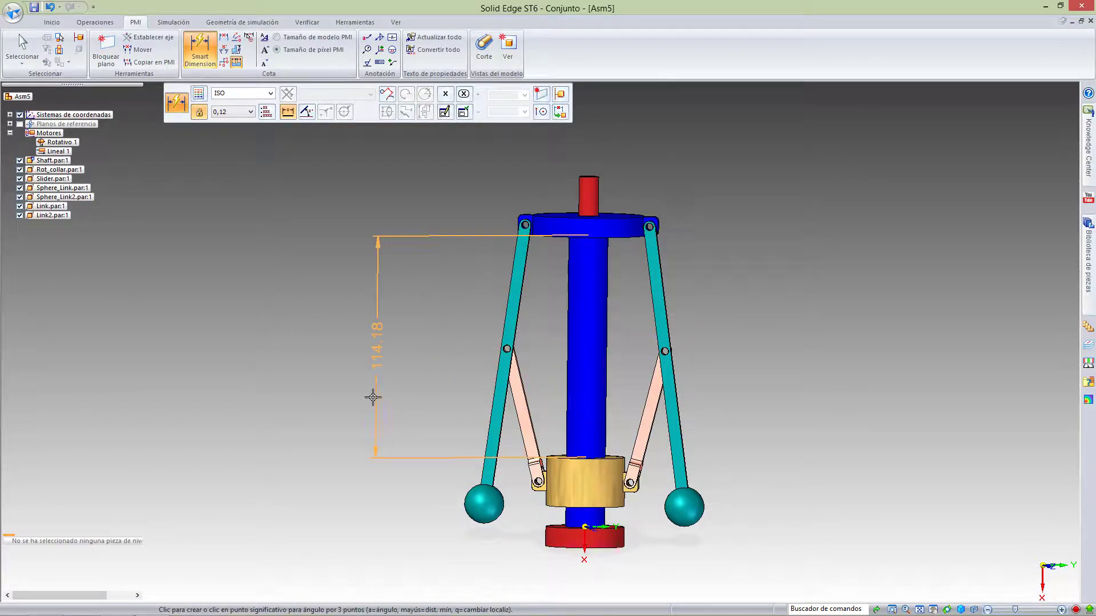
{"action": "left_click", "coordinate": [370, 400]}
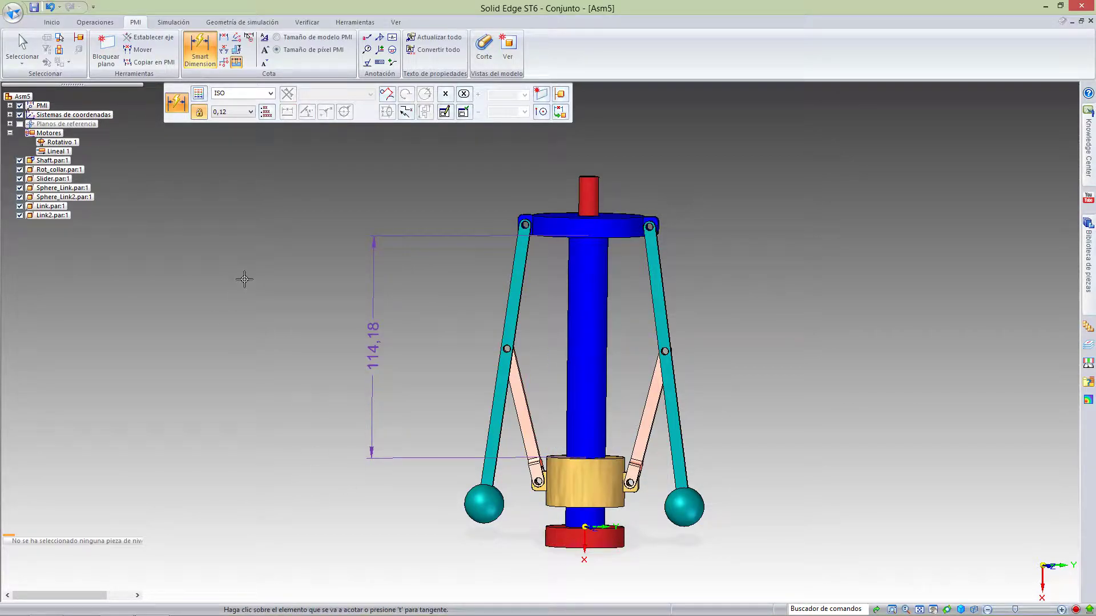
{"action": "key", "text": "Escape"}
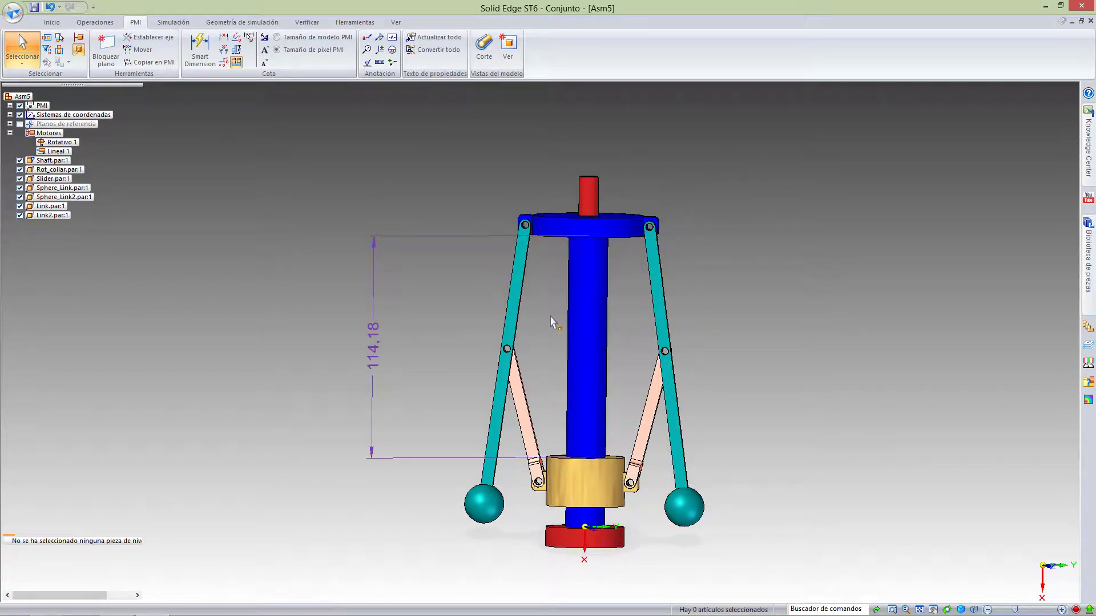
- Set up a motor simulation with both motors in the animation, Detectar colisiones and the motor limits used as duration
{"action": "left_click", "coordinate": [52, 22]}
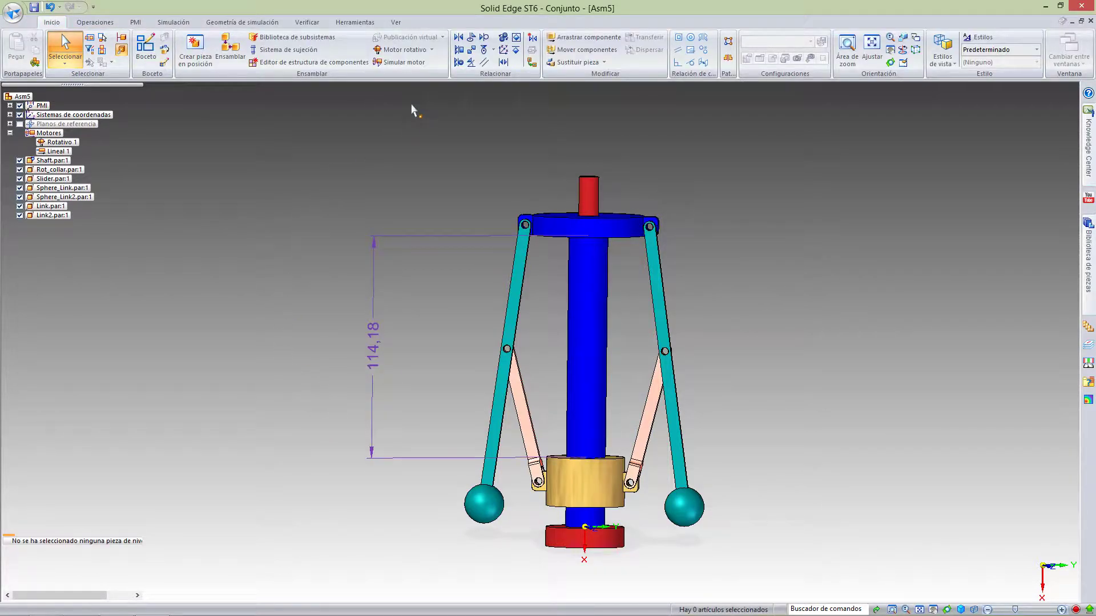
{"action": "left_click", "coordinate": [385, 63]}
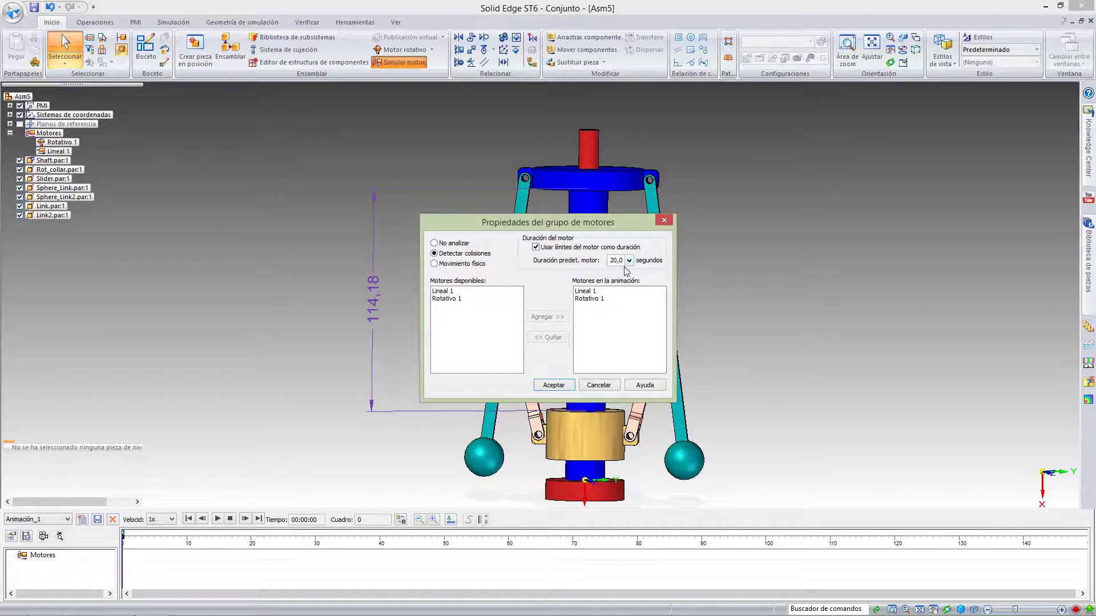
{"action": "left_click", "coordinate": [446, 292]}
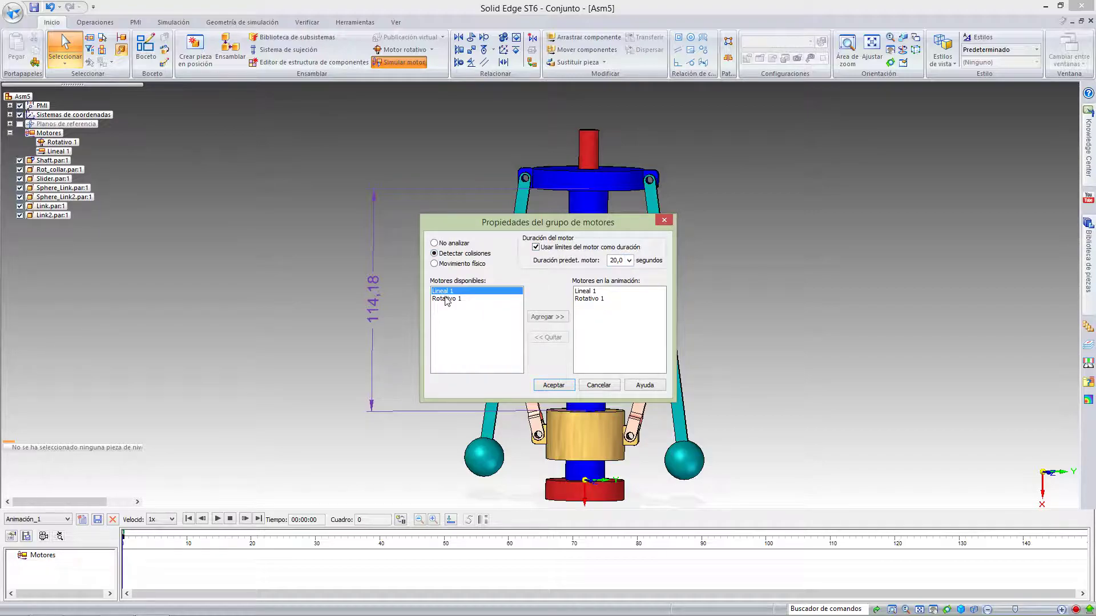
{"action": "left_click", "coordinate": [446, 299]}
{"action": "left_click", "coordinate": [445, 292]}
{"action": "left_click", "coordinate": [593, 299]}
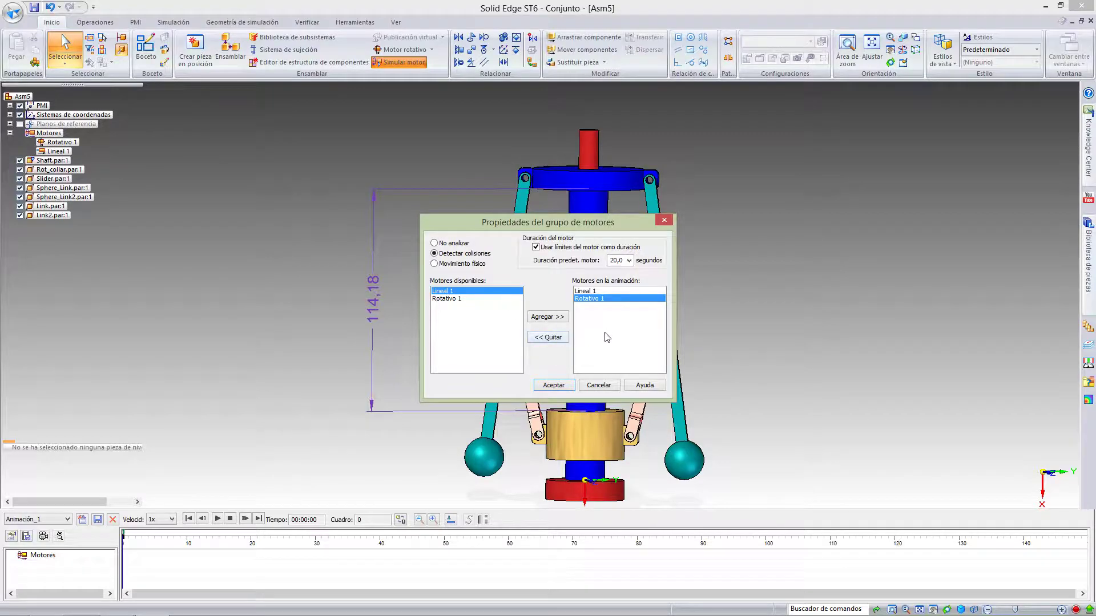
{"action": "left_click", "coordinate": [553, 385]}
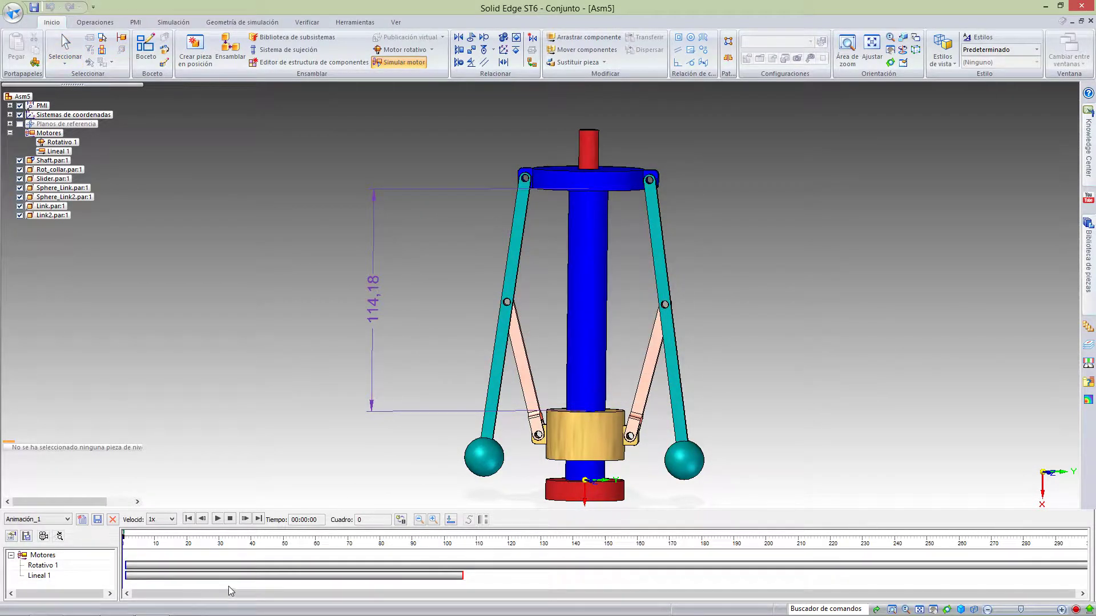
- Check the rotary and linear motor bars in the animation timeline, and close the animation editor without saving
{"action": "left_click", "coordinate": [804, 568]}
{"action": "left_click", "coordinate": [398, 576]}
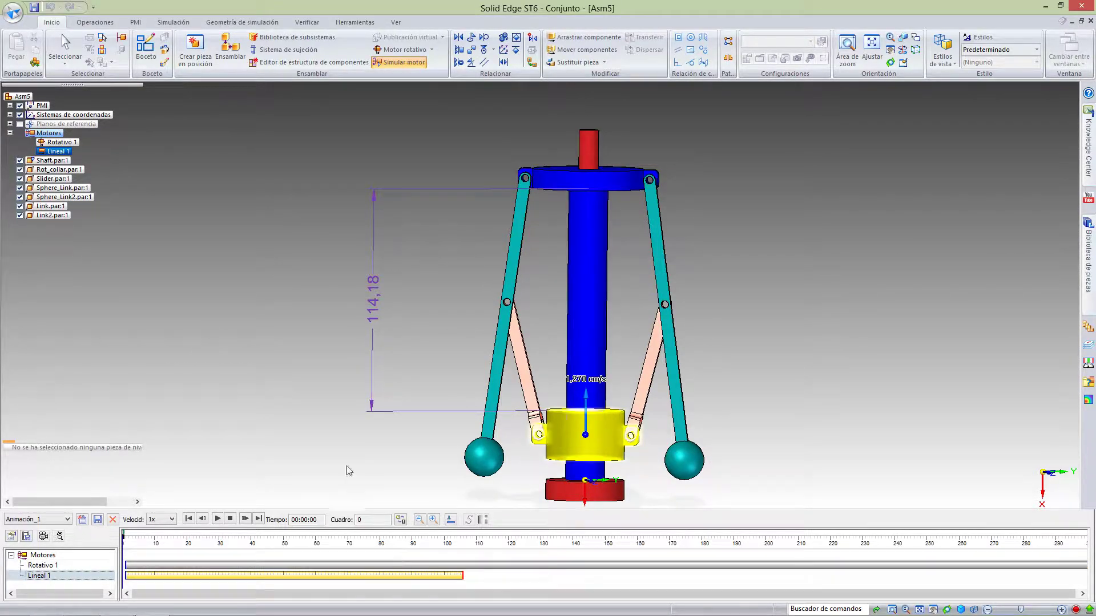
{"action": "key", "text": "Escape"}
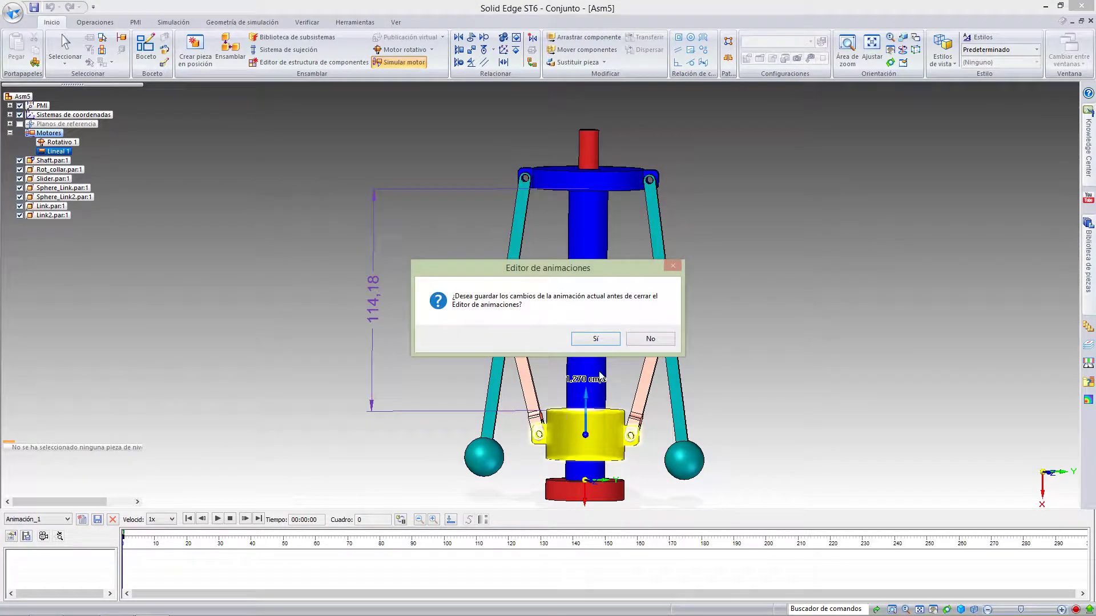
{"action": "left_click", "coordinate": [642, 341]}
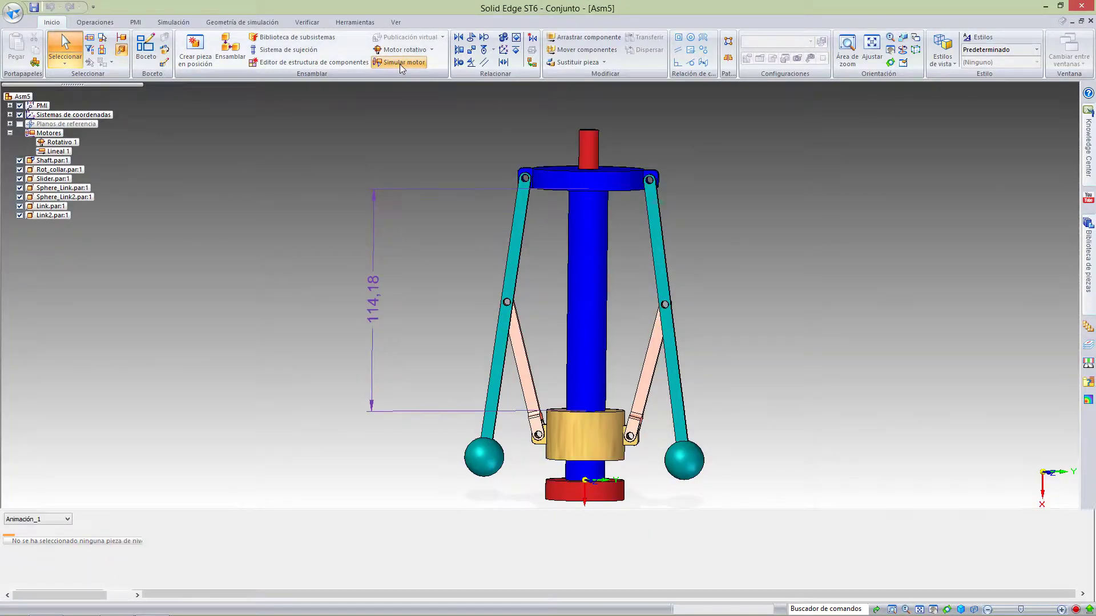
- Simulate both motors again, play the animation of the governor, pause it and leave the animation editor
{"action": "left_click", "coordinate": [400, 63]}
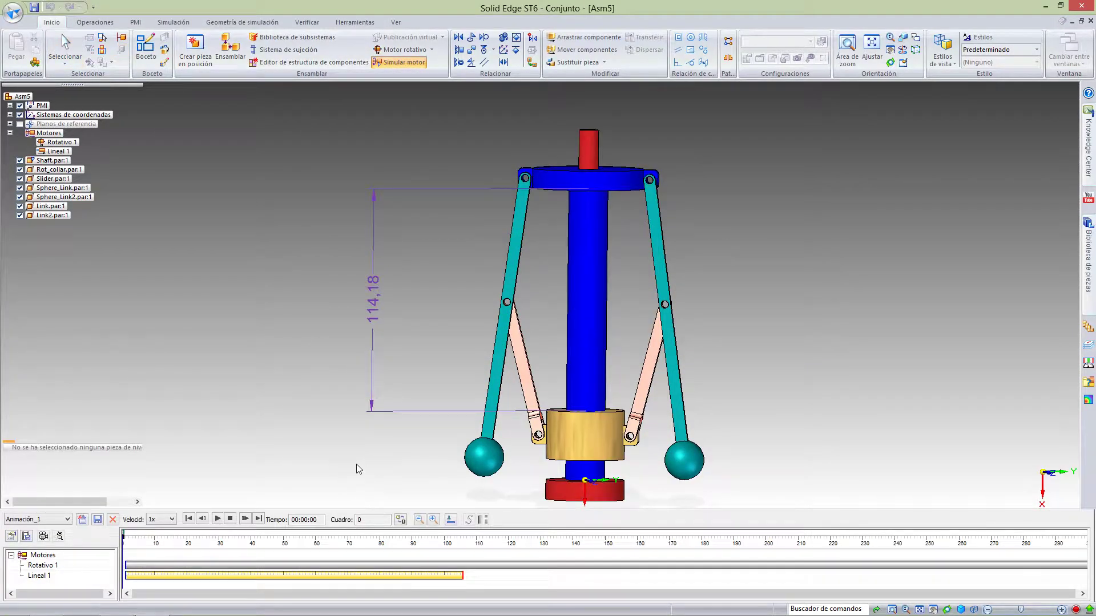
{"action": "left_click", "coordinate": [217, 519]}
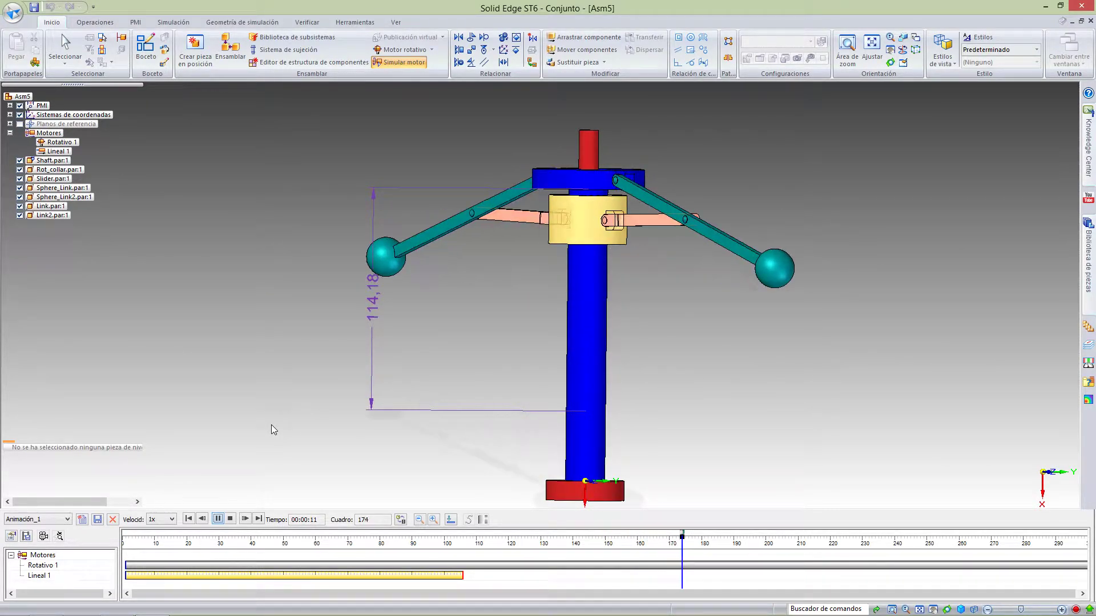
{"action": "left_click", "coordinate": [217, 519]}
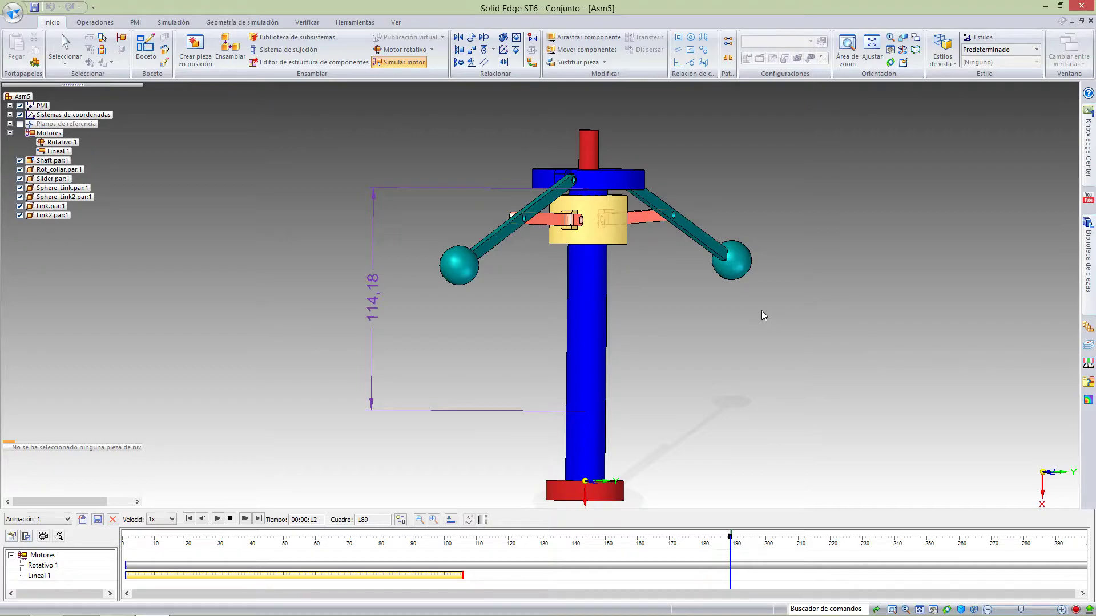
{"action": "key", "text": "Escape"}
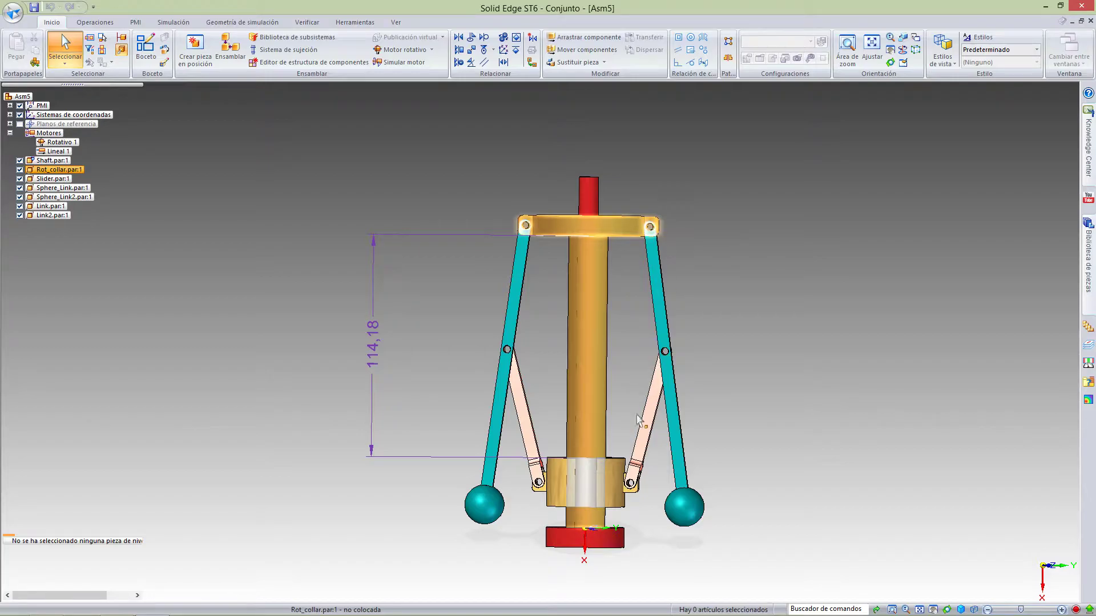
- Review the assembly relationships of the slider and of Sphere_Link2, and clear the selection
{"action": "left_click", "coordinate": [602, 497]}
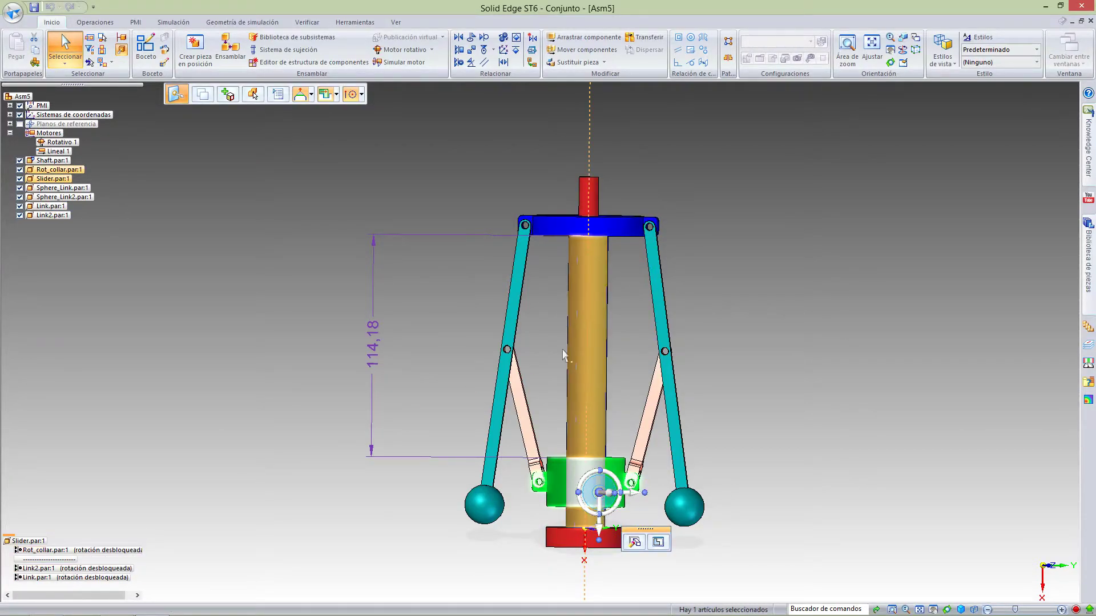
{"action": "left_click", "coordinate": [509, 327]}
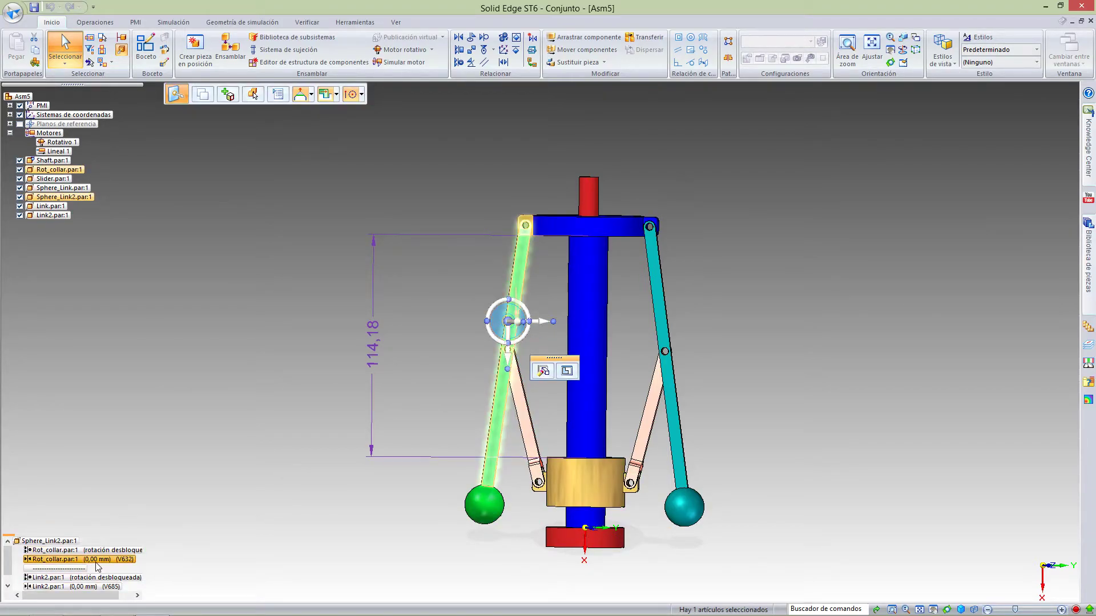
{"action": "key", "text": "Escape"}
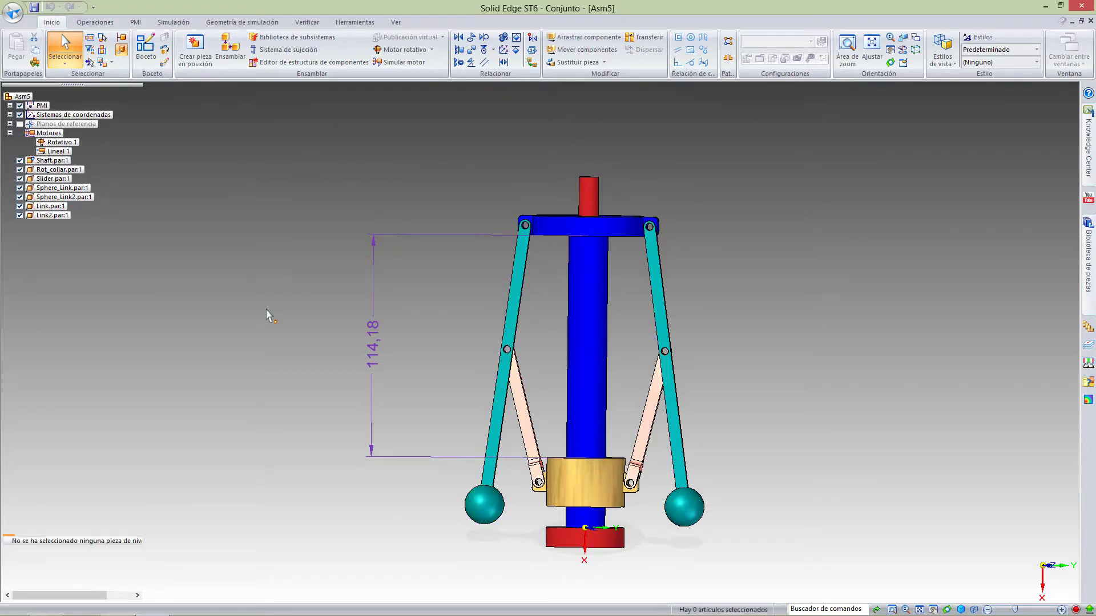